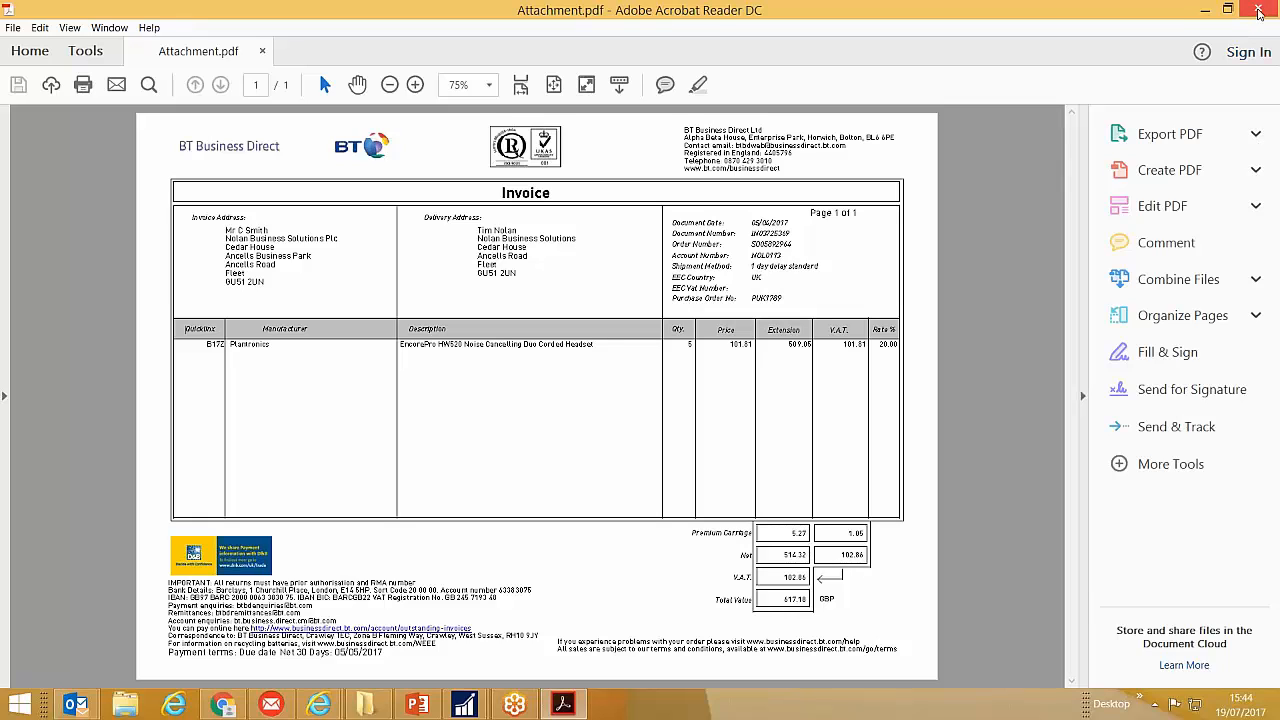
- Switch to Microsoft Dynamics GP and open the purchasing Transaction Entry form for a new invoice
{"action": "left_click", "coordinate": [1204, 9]}
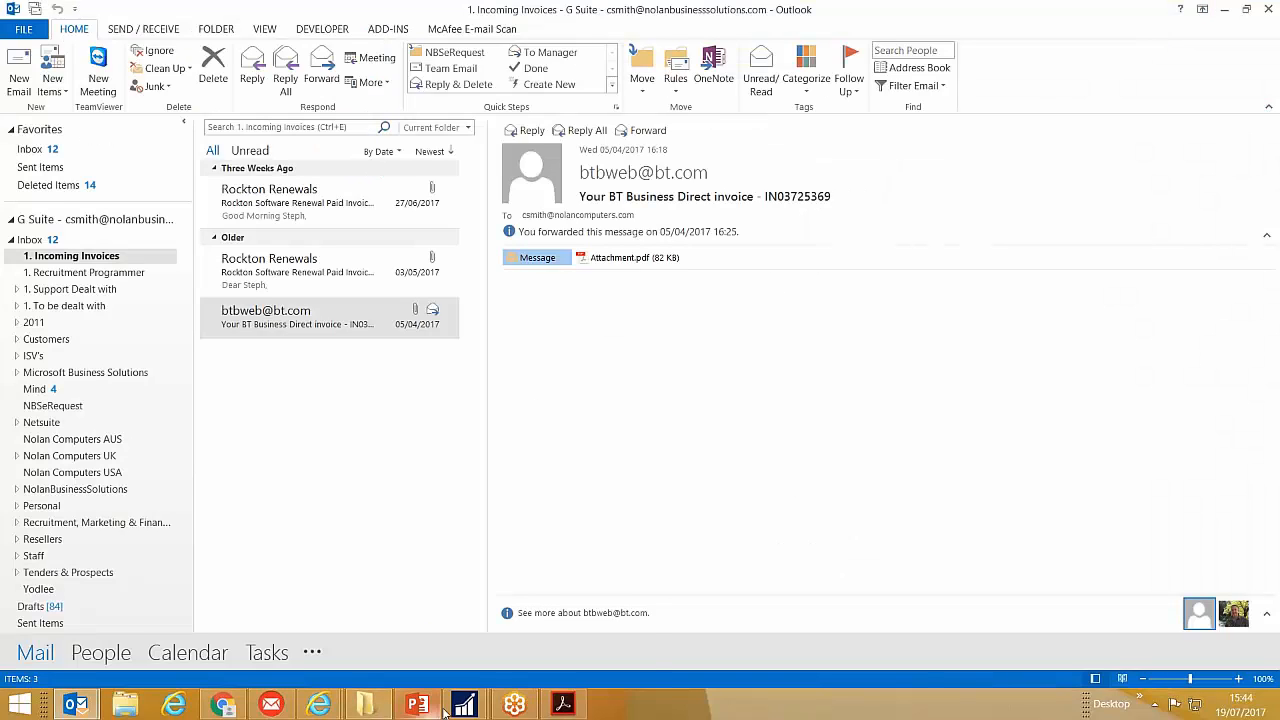
{"action": "mouse_move", "coordinate": [464, 705]}
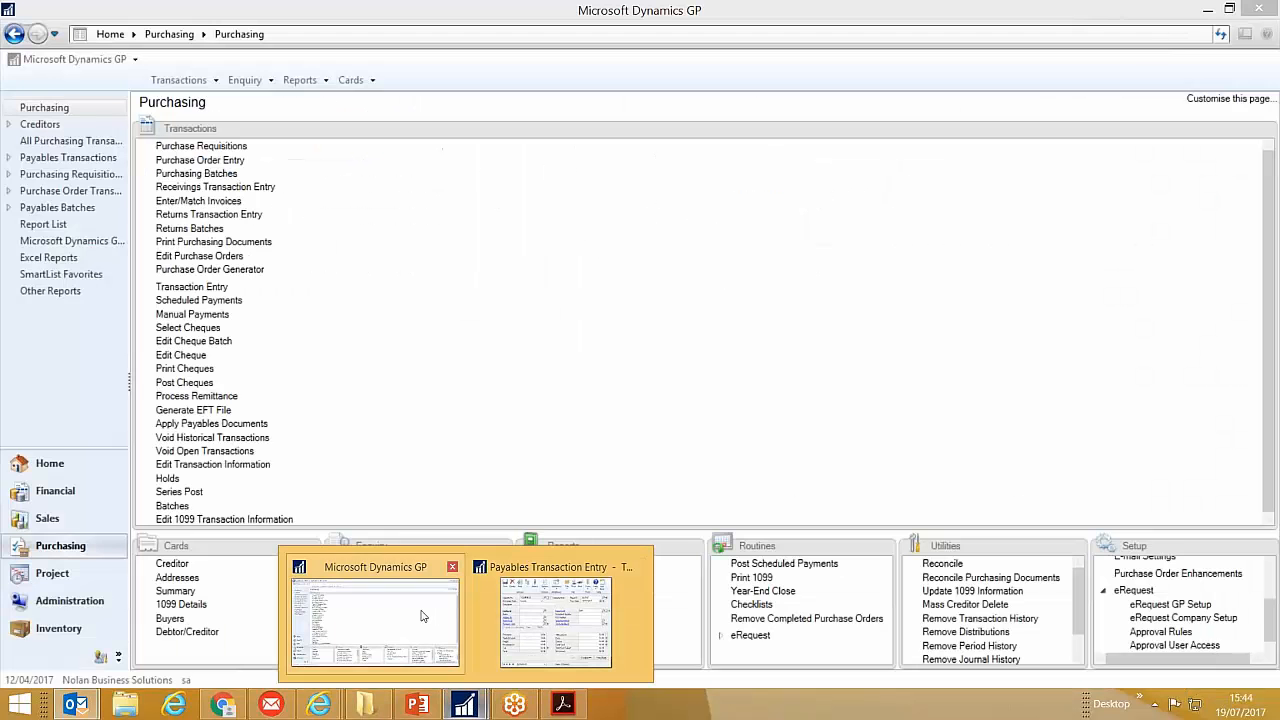
{"action": "left_click", "coordinate": [430, 614]}
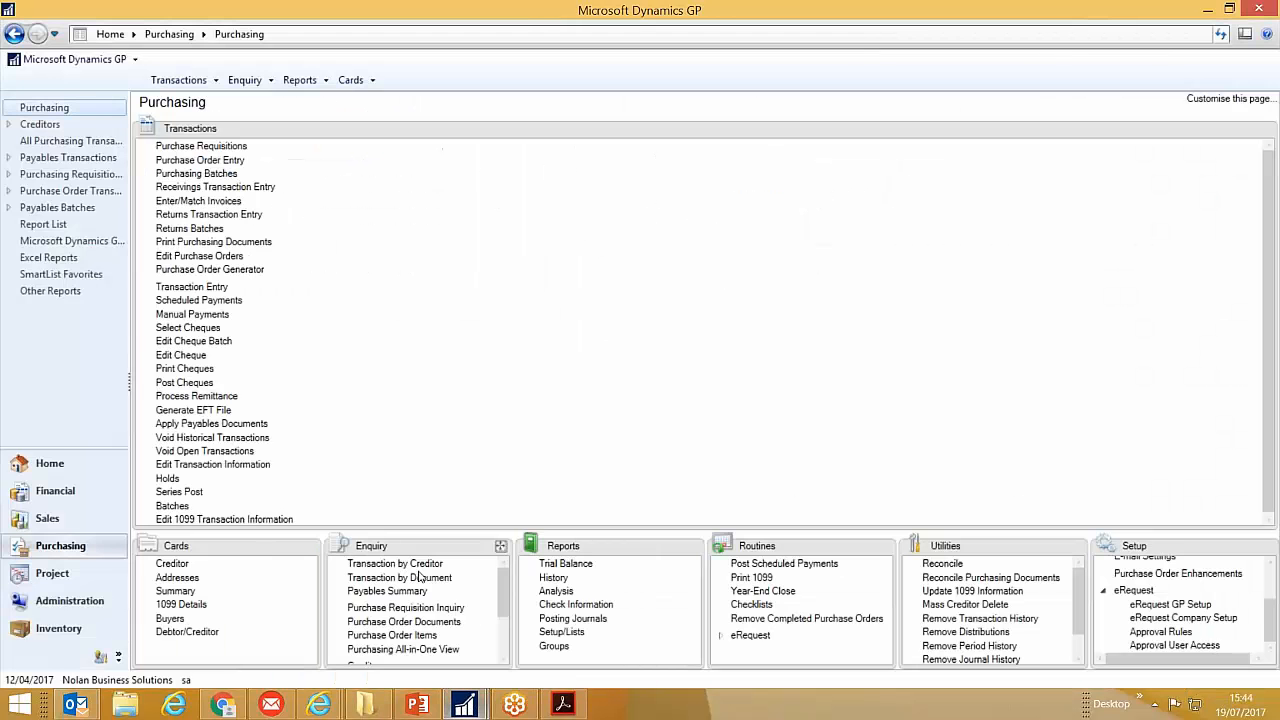
{"action": "left_click", "coordinate": [192, 288]}
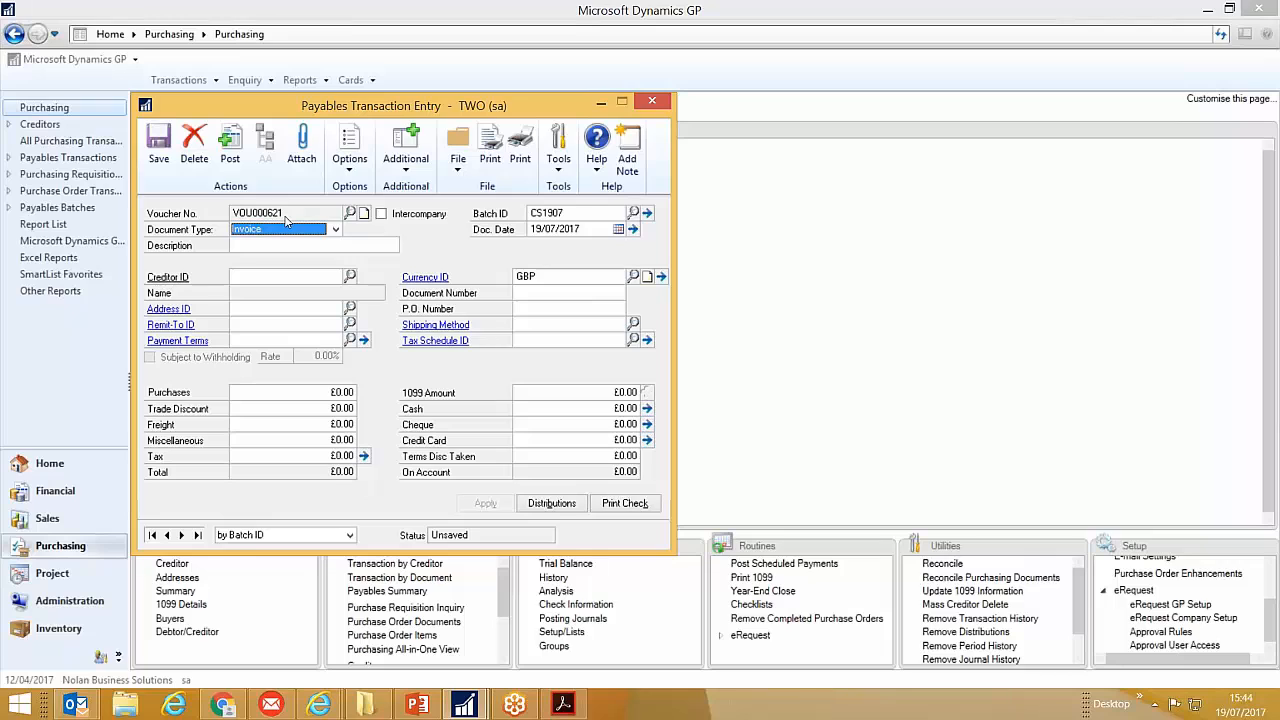
- Enter the invoice description "Headset for consultant" and choose BT Business Direct as the creditor
{"action": "left_click", "coordinate": [264, 245]}
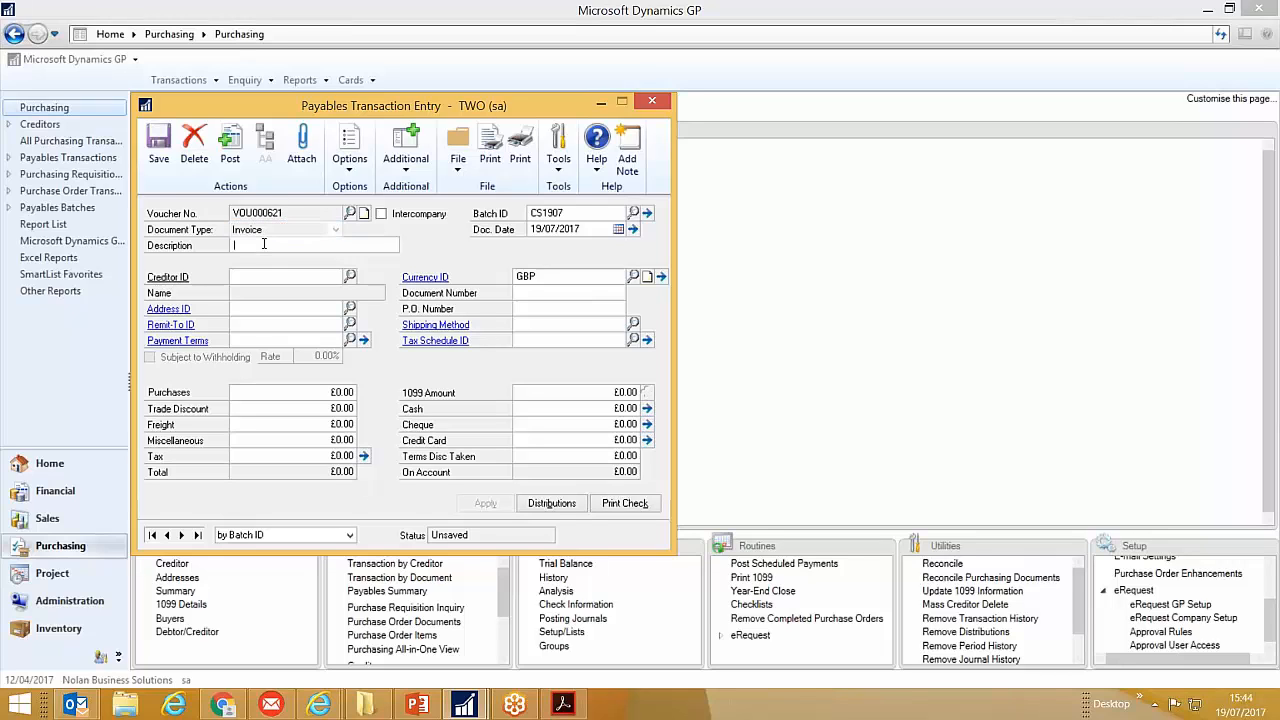
{"action": "type", "text": "Headset I"}
{"action": "key", "text": "Tab"}
{"action": "key", "text": "Tab"}
{"action": "key", "text": "Tab"}
{"action": "type", "text": "BT"}
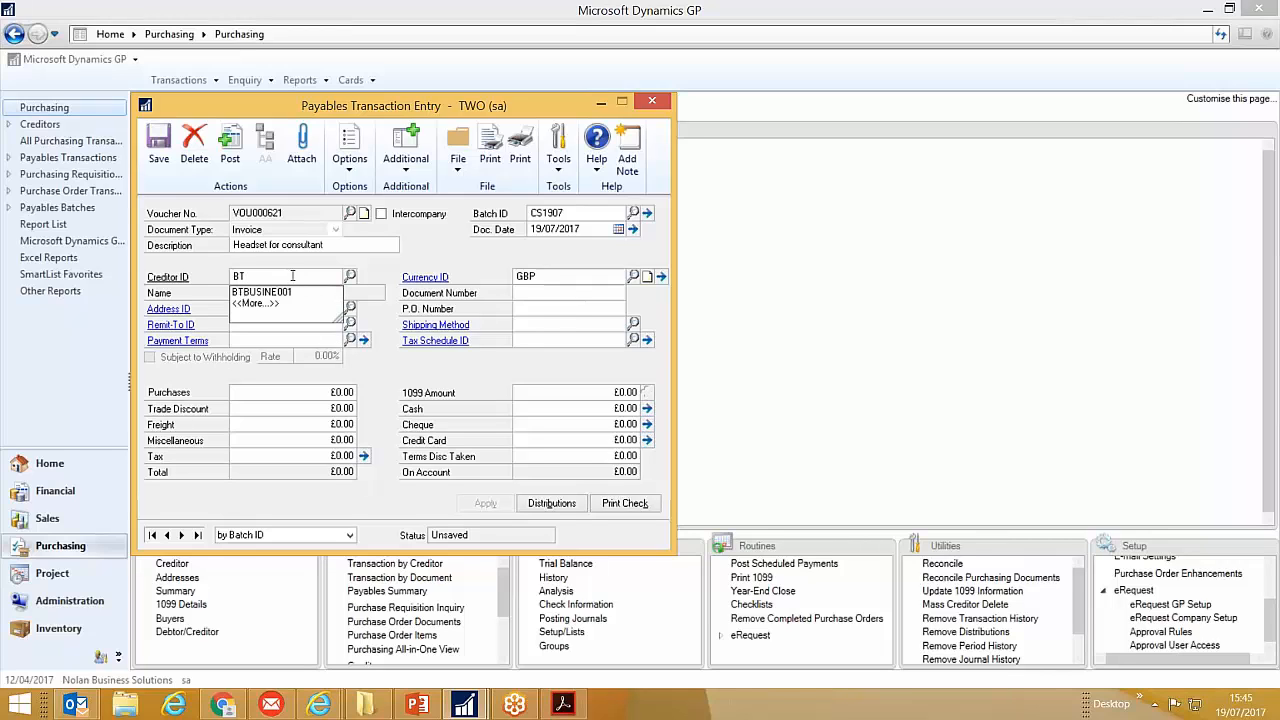
{"action": "key", "text": "Tab"}
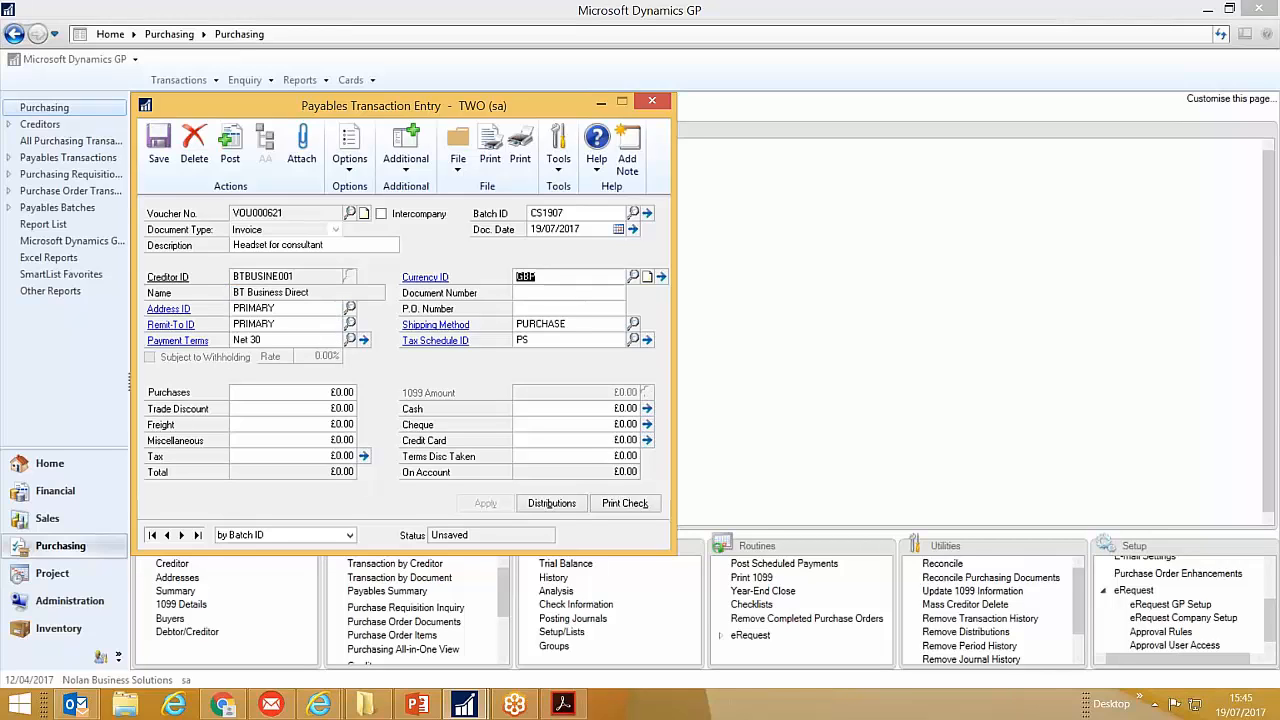
- Enter document number IN03725369 and a purchases amount of £514.32, letting the tax calculate
{"action": "key", "text": "Tab"}
{"action": "type", "text": "IN0372536"}
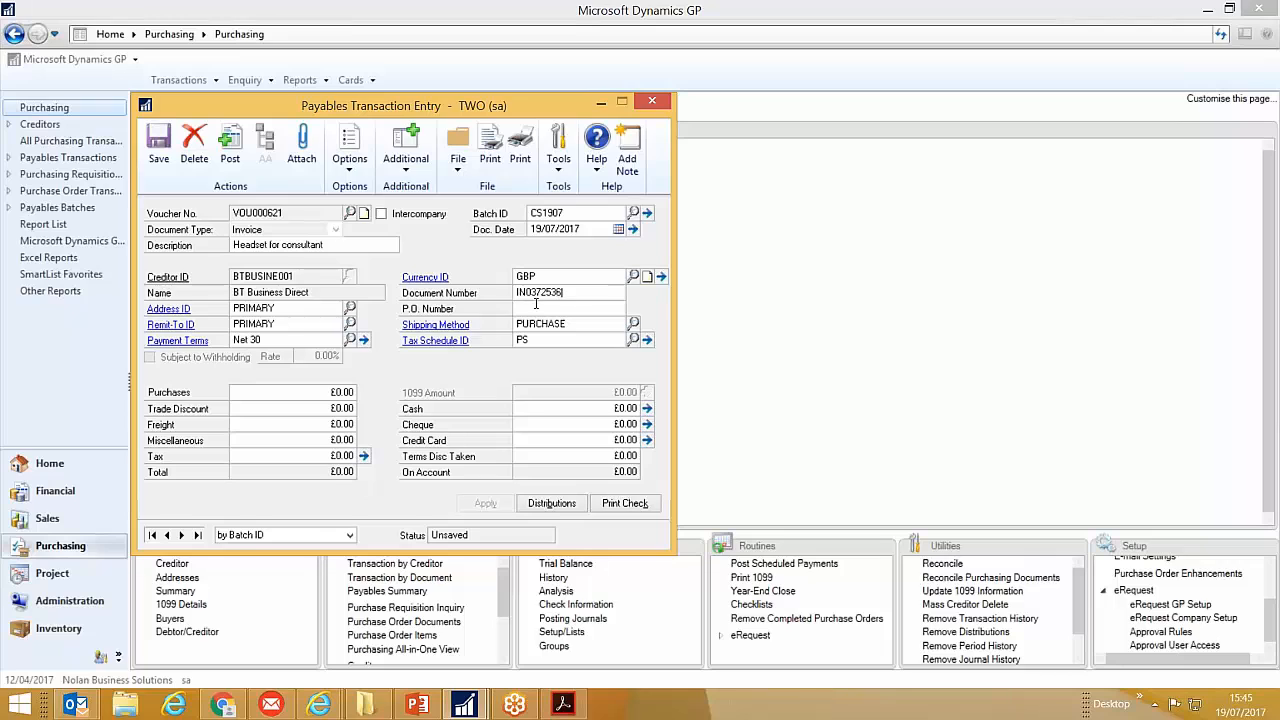
{"action": "key", "text": "Tab"}
{"action": "key", "text": "Tab"}
{"action": "key", "text": "Tab"}
{"action": "type", "text": "0.514"}
{"action": "type", "text": "32"}
{"action": "key", "text": "Tab"}
{"action": "key", "text": "Tab"}
{"action": "key", "text": "Tab"}
{"action": "key", "text": "Tab"}
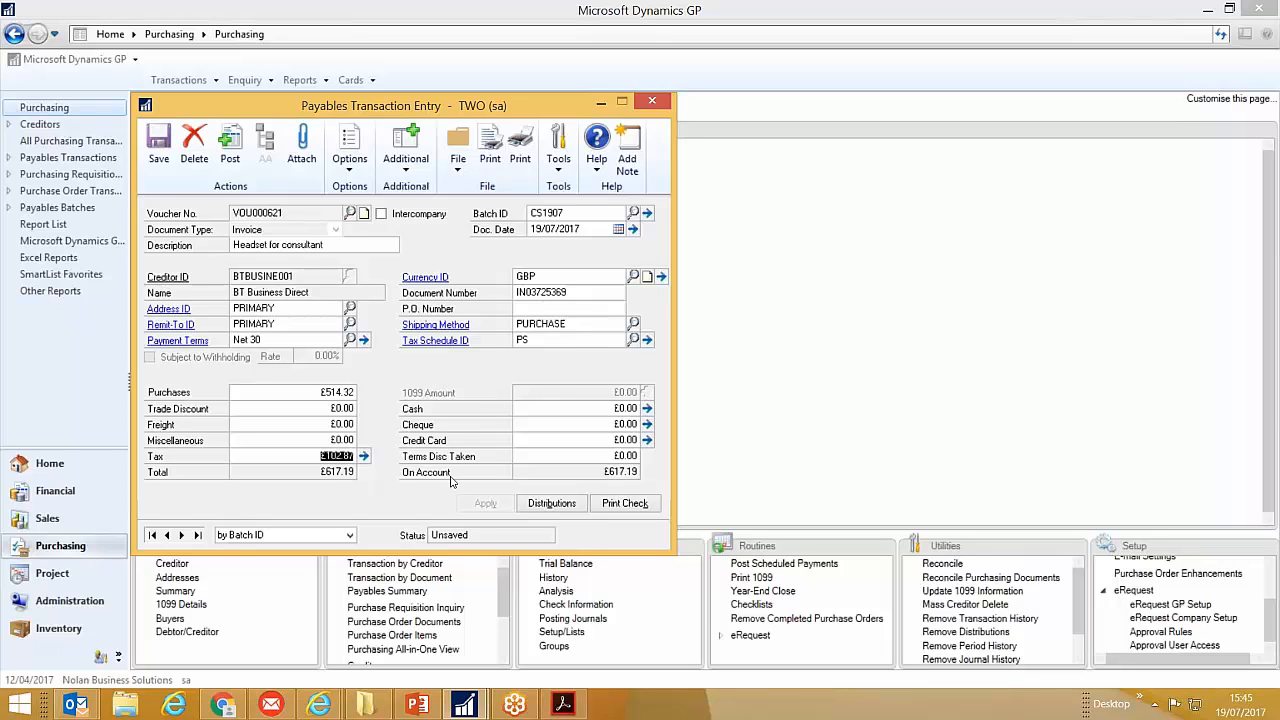
- Check the invoice's distributions with account descriptions expanded, and open its eRequest approval settings
{"action": "left_click", "coordinate": [562, 505]}
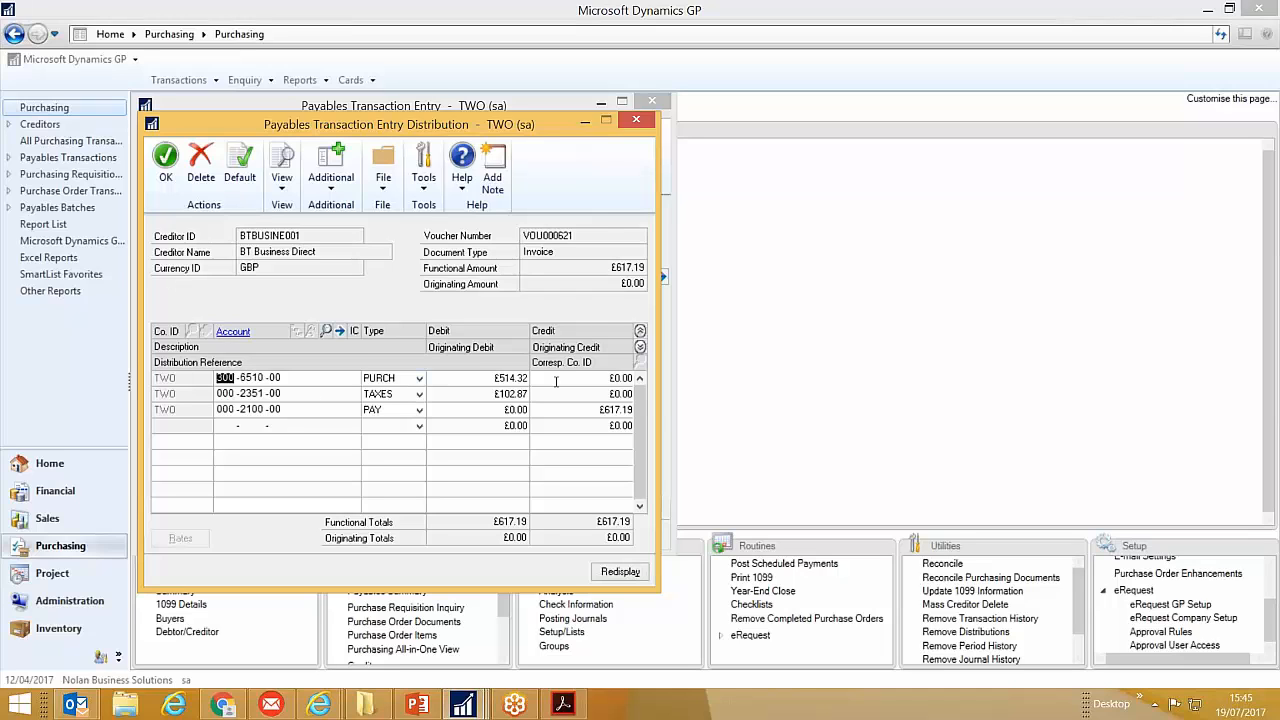
{"action": "left_click", "coordinate": [640, 347]}
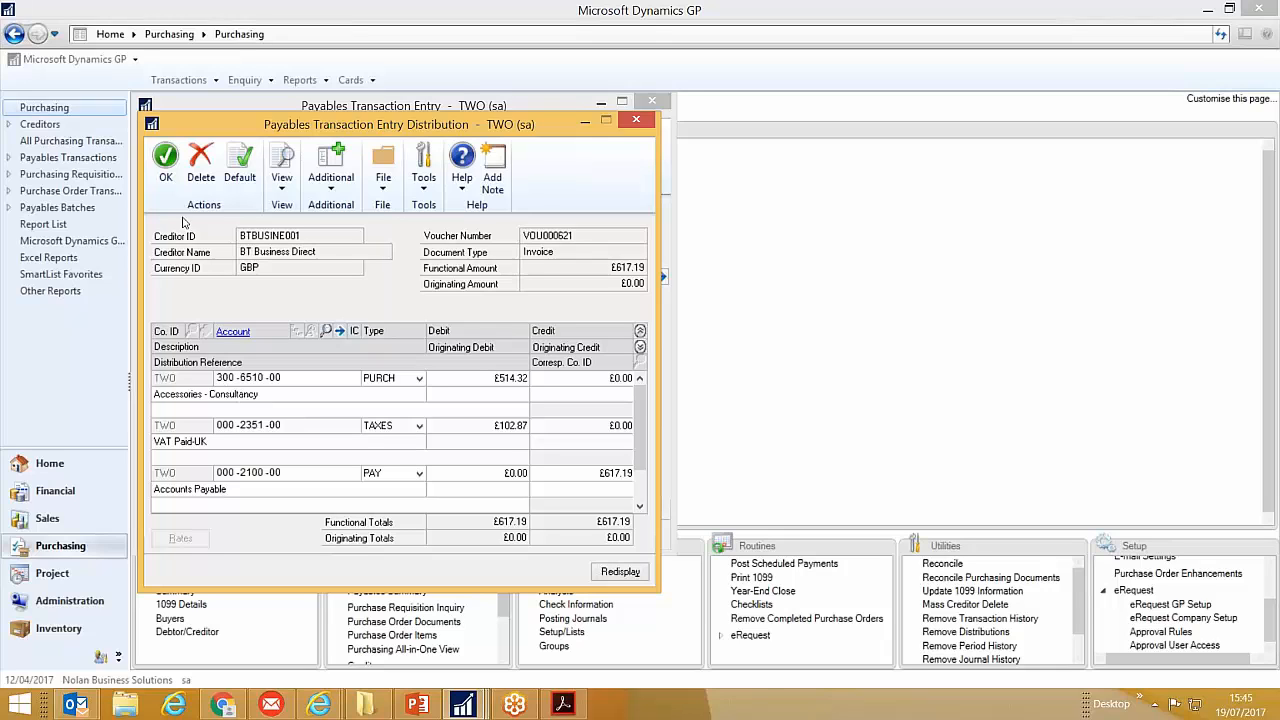
{"action": "left_click", "coordinate": [166, 162]}
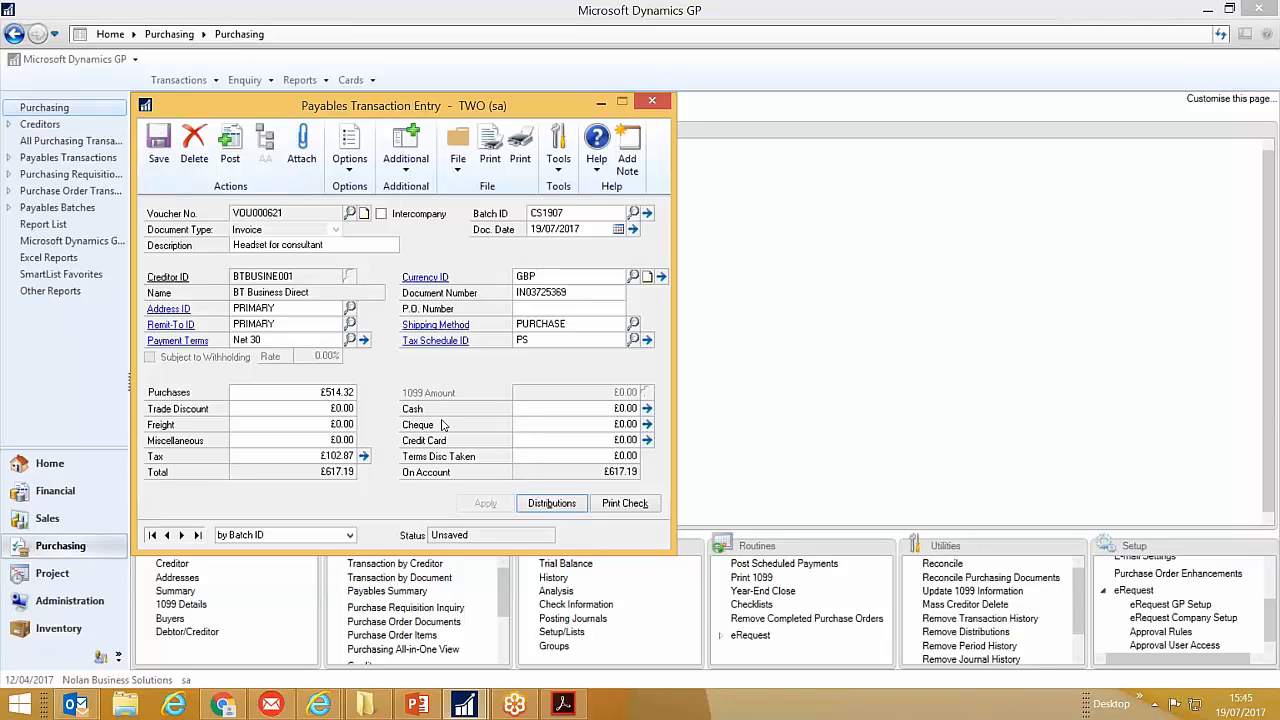
{"action": "left_click", "coordinate": [405, 158]}
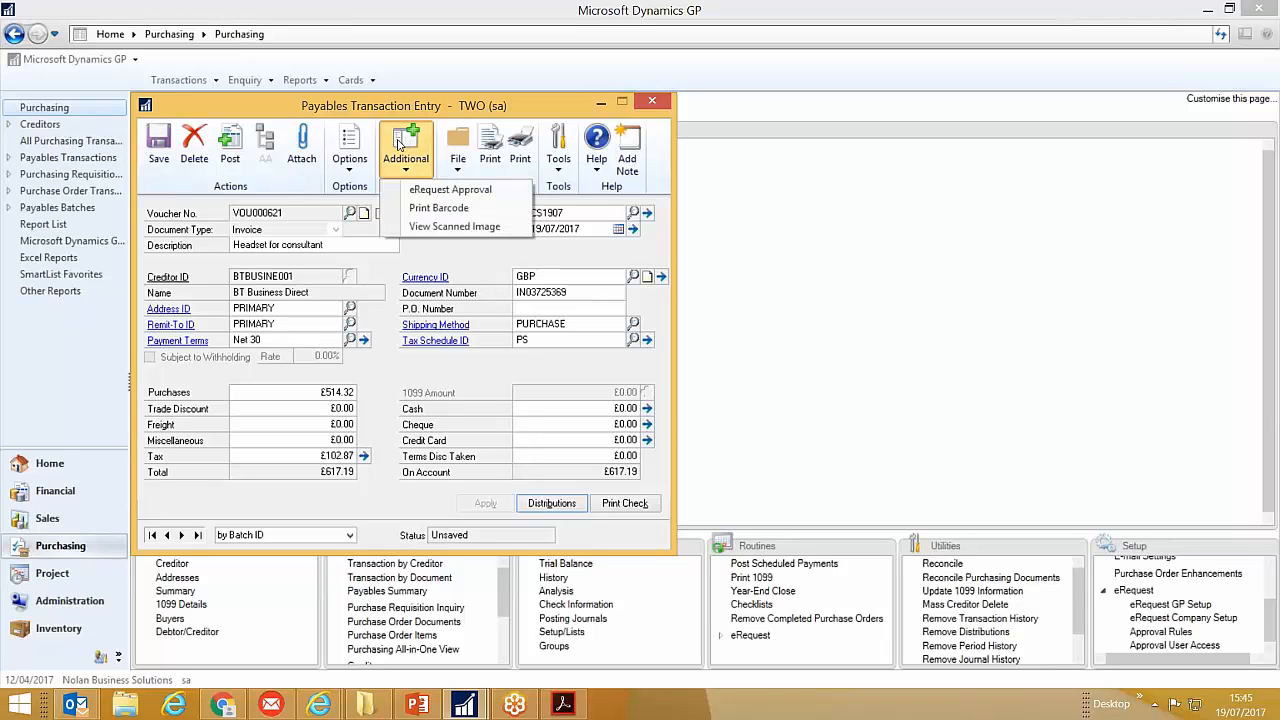
{"action": "left_click", "coordinate": [473, 192]}
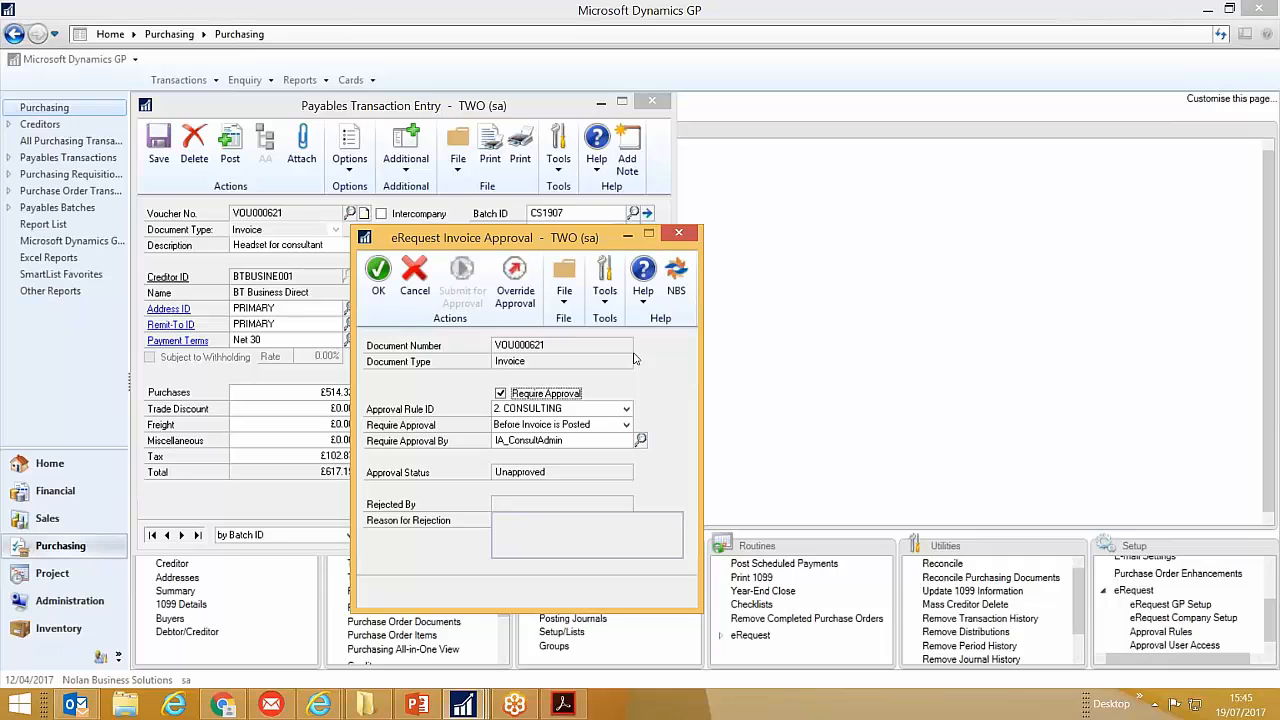
- Open the "2. CONSULTING" rule in Approval Rule Maintenance and view its account segment ranges
{"action": "left_click", "coordinate": [1160, 632]}
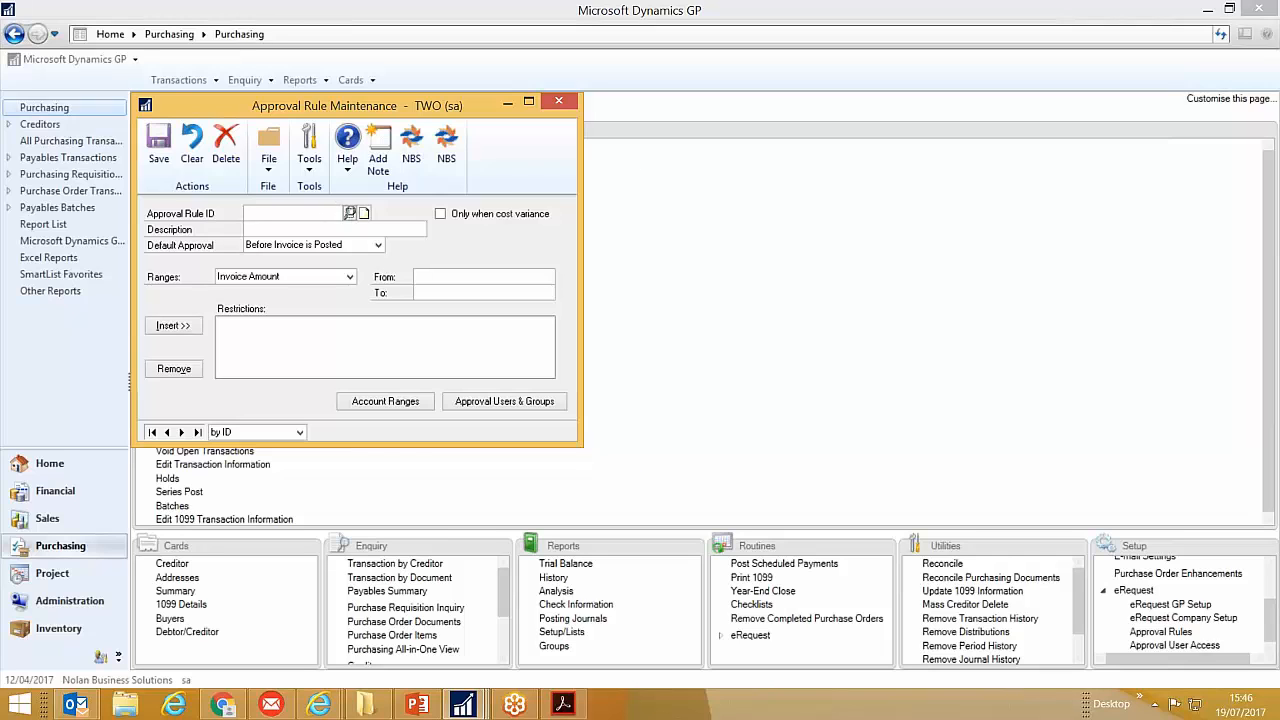
{"action": "left_click", "coordinate": [351, 213]}
{"action": "double_click", "coordinate": [240, 410]}
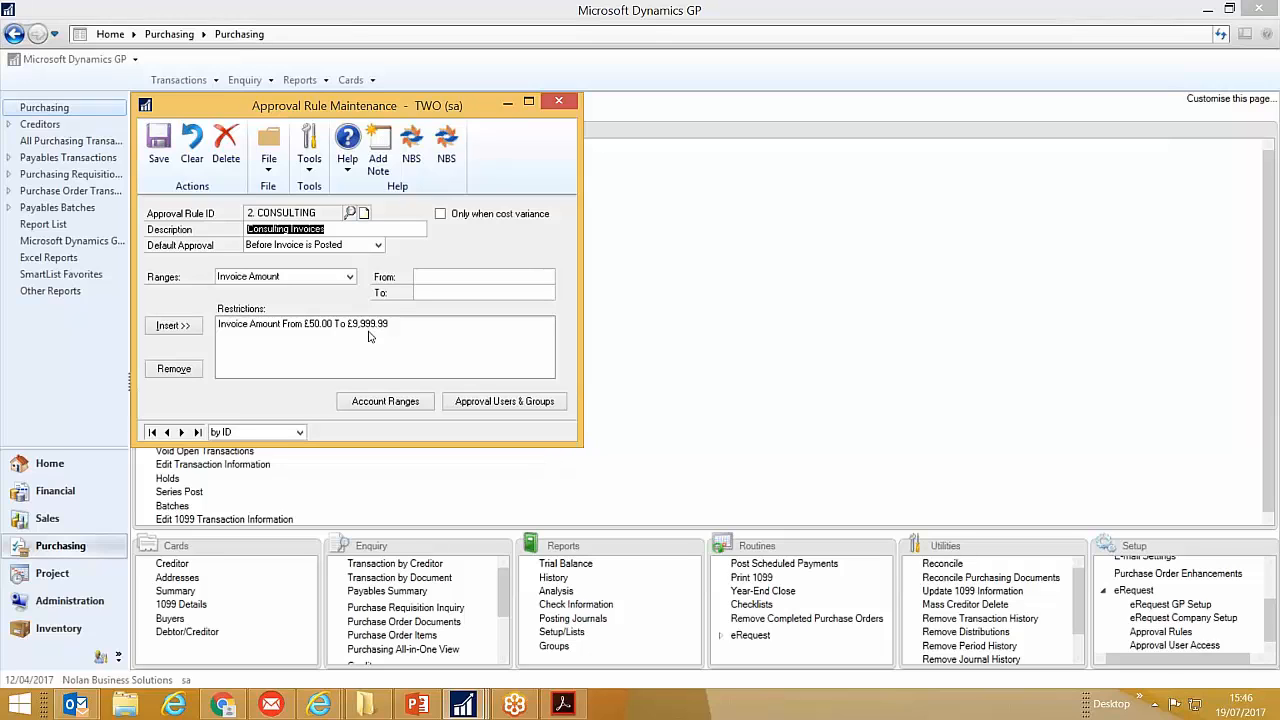
{"action": "left_click", "coordinate": [388, 401]}
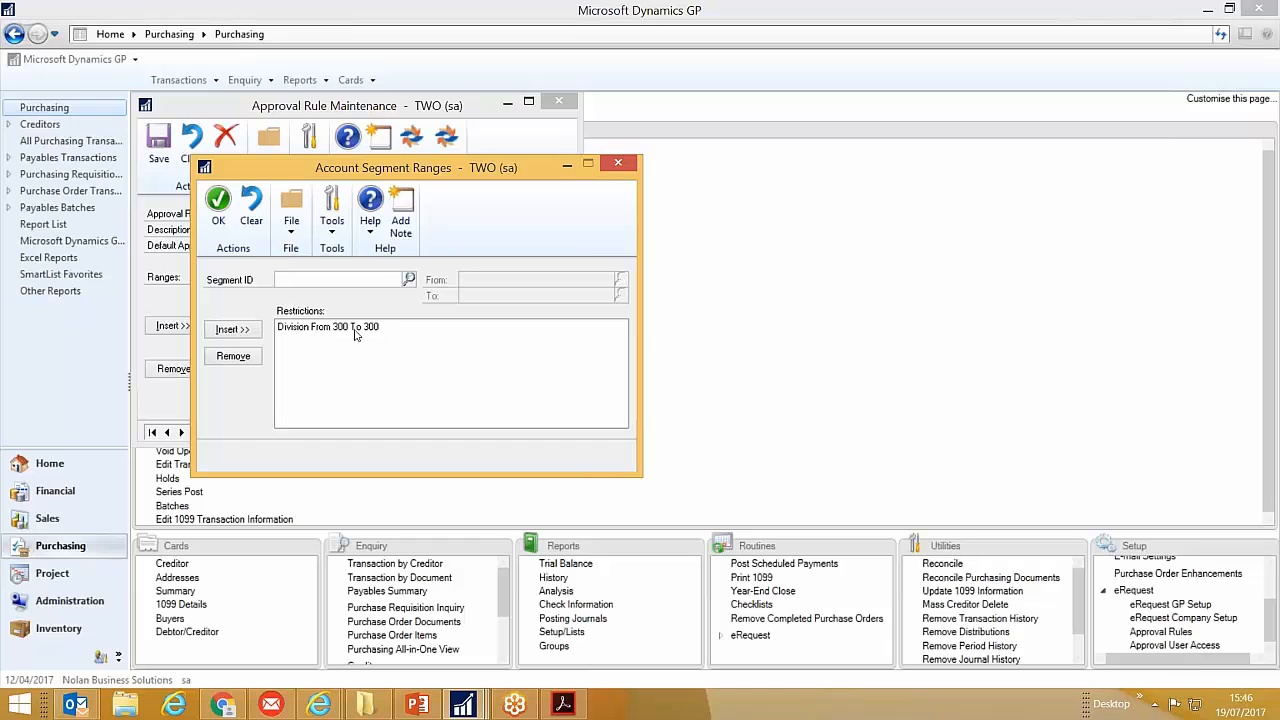
{"action": "left_click", "coordinate": [619, 165]}
- Examine which users and groups can approve, and which is the default, for the "2. CONSULTING" rule
{"action": "left_click", "coordinate": [505, 405]}
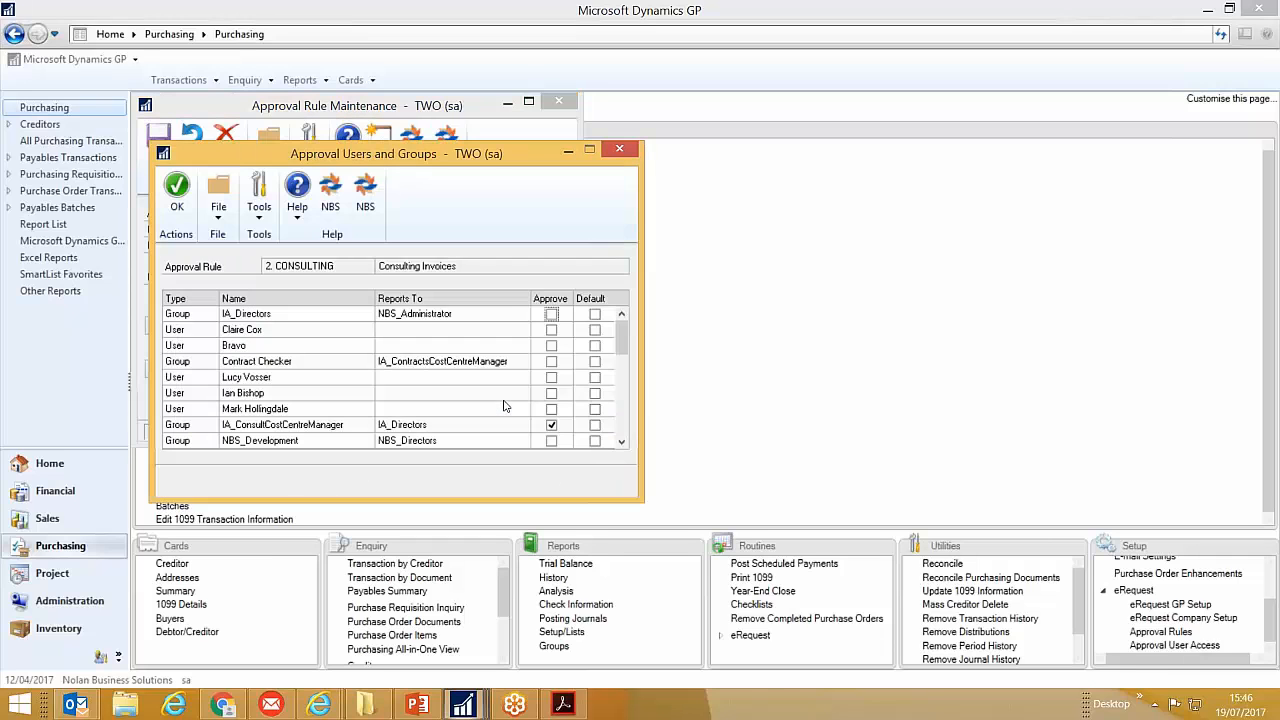
{"action": "left_click", "coordinate": [621, 441]}
{"action": "left_click", "coordinate": [621, 442]}
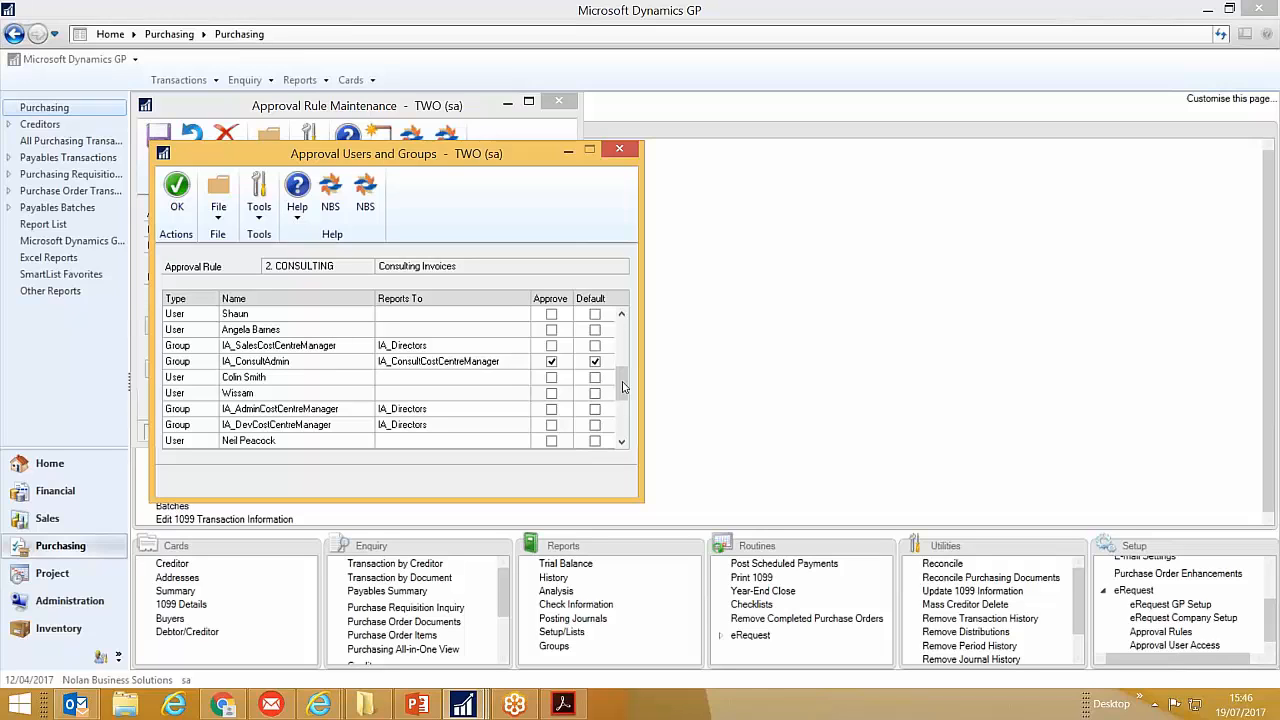
{"action": "left_click_drag", "start_coordinate": [623, 374], "coordinate": [620, 338]}
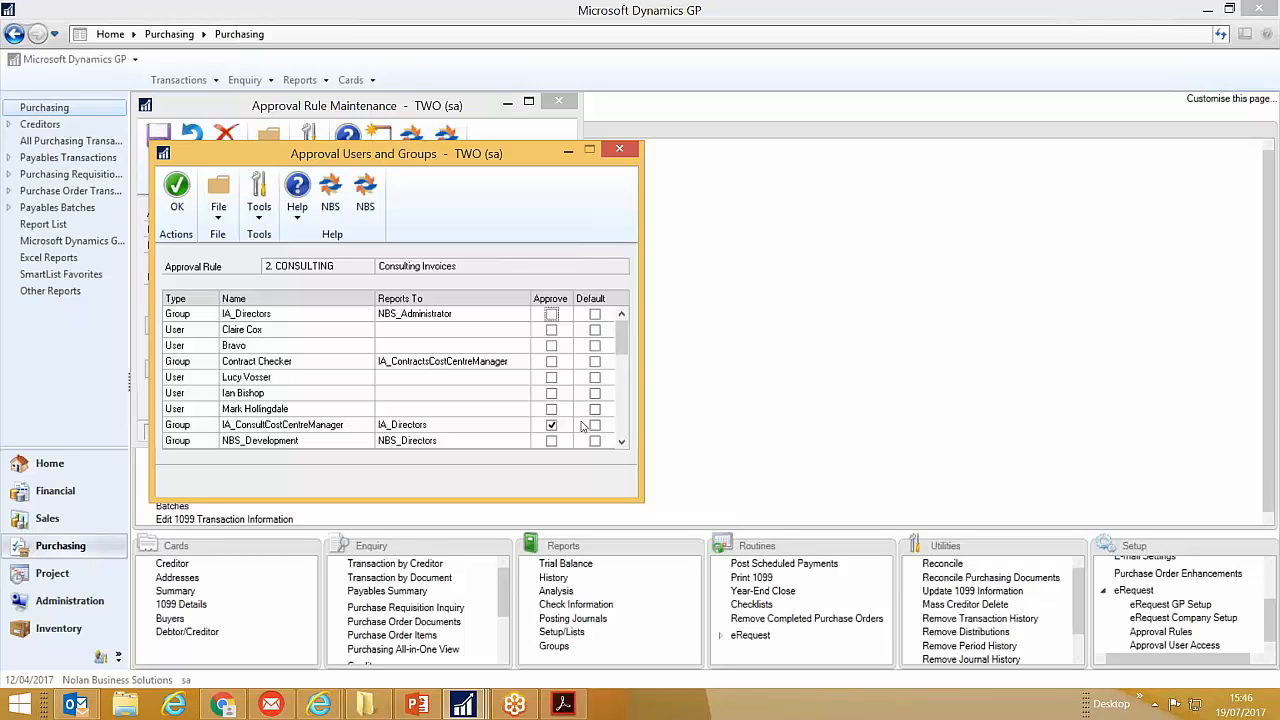
{"action": "left_click", "coordinate": [624, 427]}
{"action": "left_click", "coordinate": [624, 427]}
{"action": "left_click", "coordinate": [624, 427]}
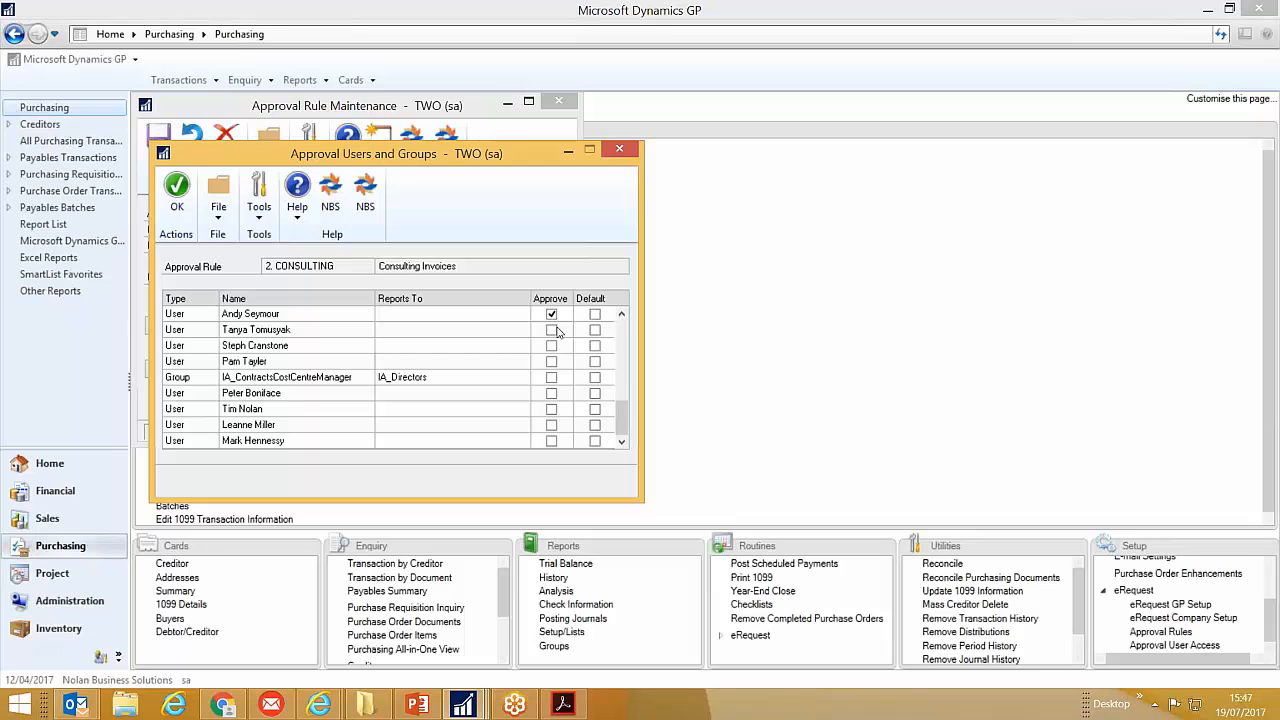
{"action": "left_click", "coordinate": [619, 149]}
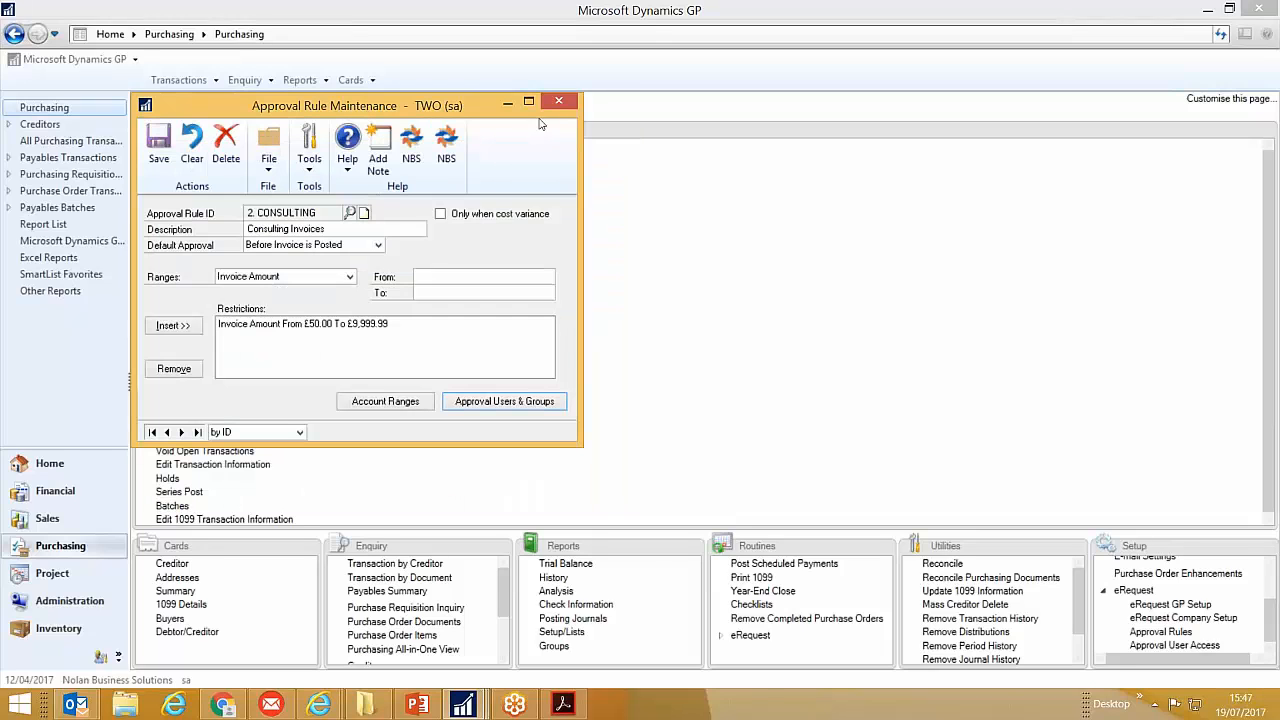
- Go to the first approval rule, "1. BLOOMING", and review its approval users and groups
{"action": "left_click", "coordinate": [152, 432]}
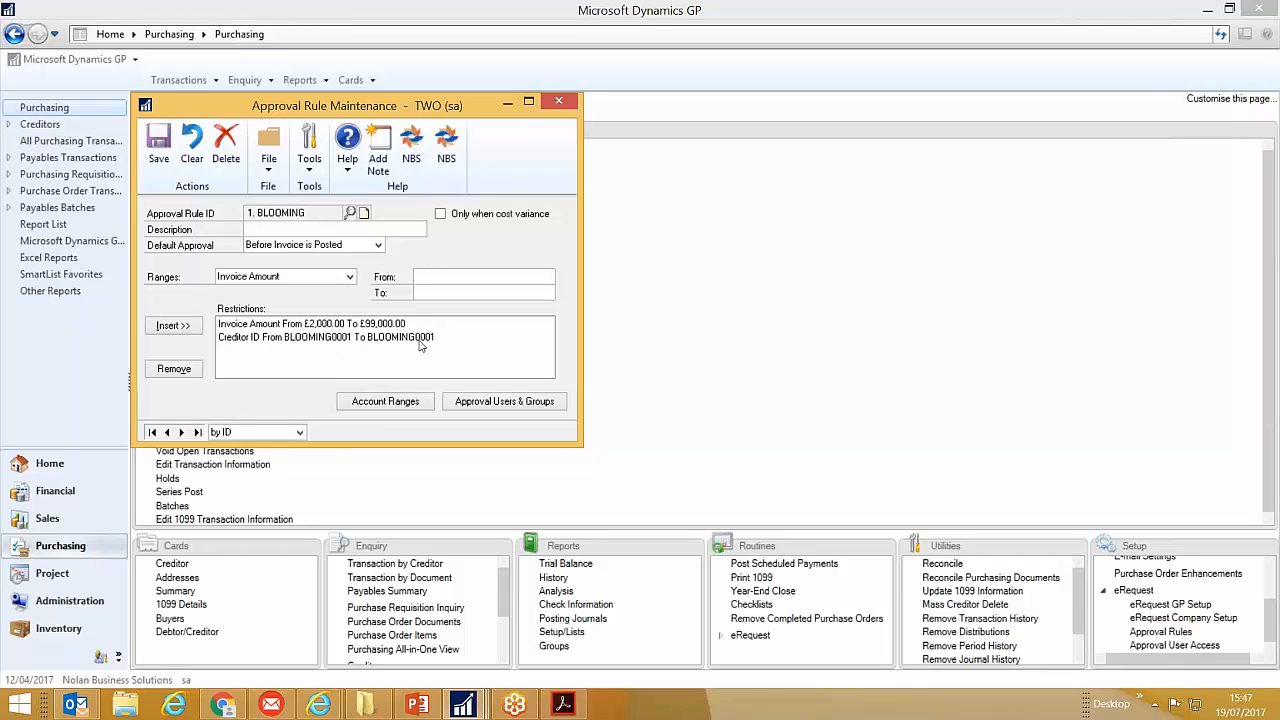
{"action": "left_click", "coordinate": [488, 404]}
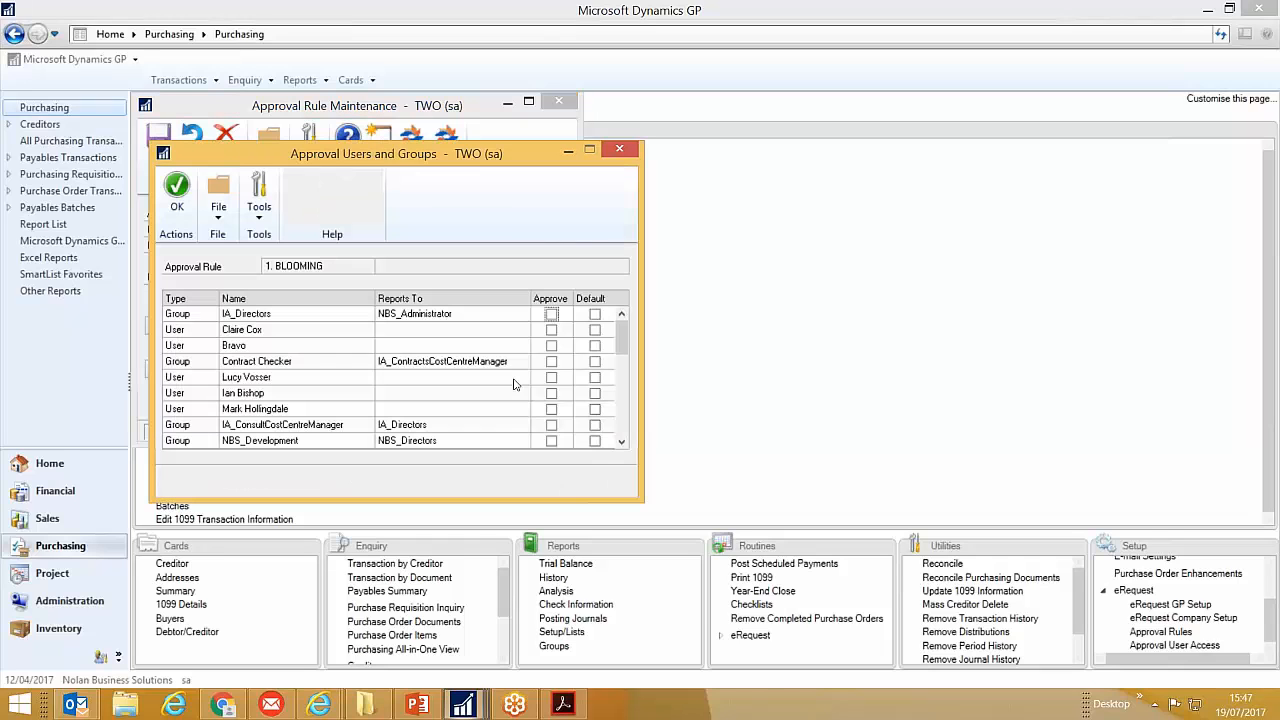
{"action": "left_click", "coordinate": [618, 412]}
{"action": "left_click", "coordinate": [618, 412]}
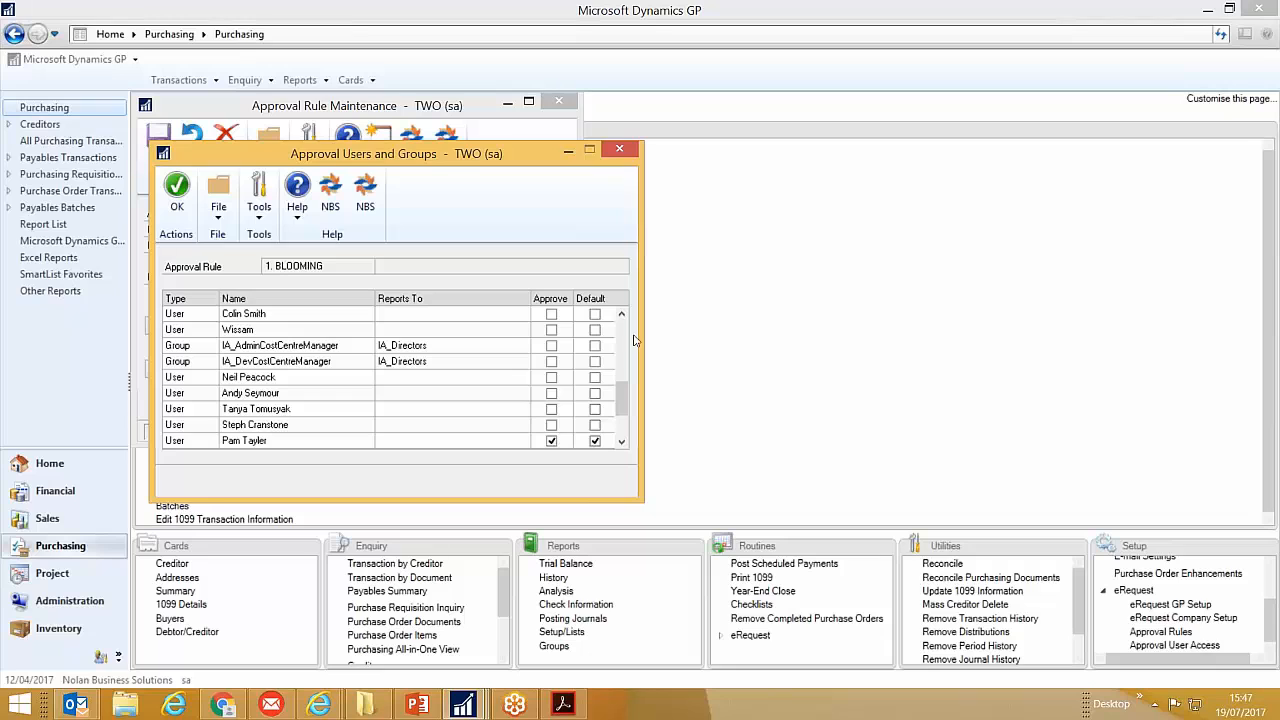
{"action": "left_click", "coordinate": [620, 149]}
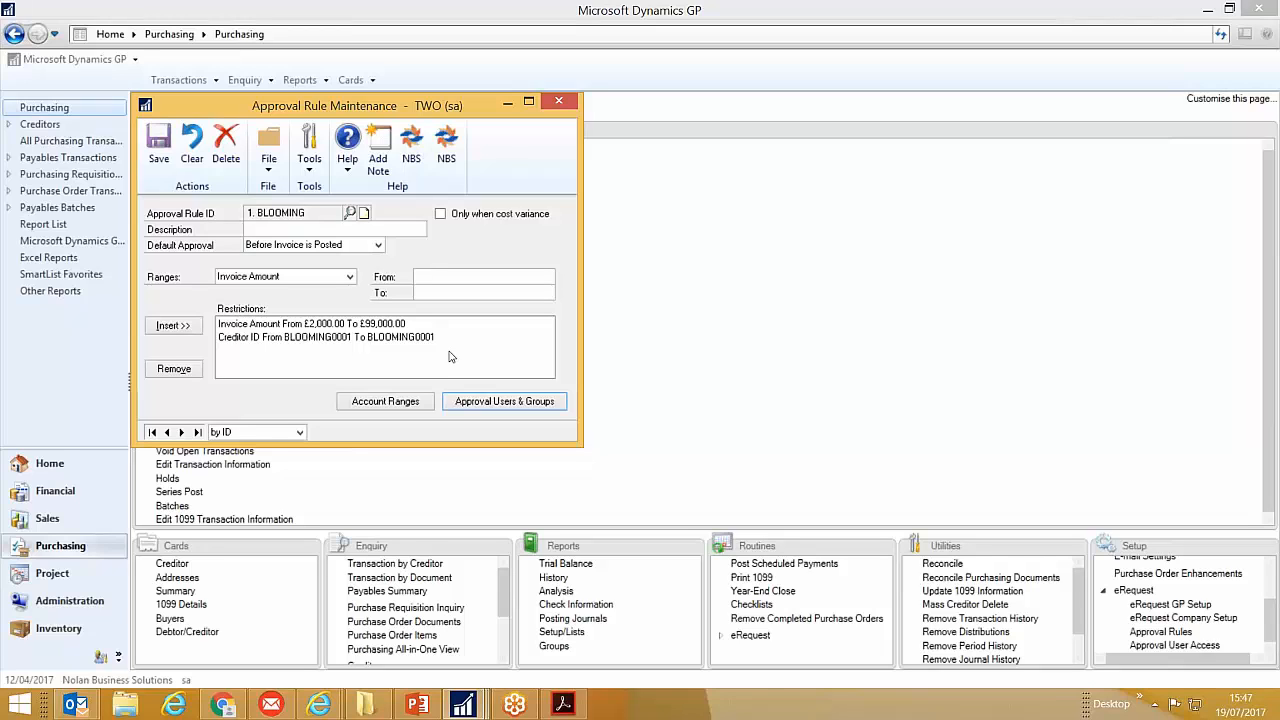
- Move on to the BritishTelecom approval rule and review its approval users and groups
{"action": "left_click", "coordinate": [195, 430]}
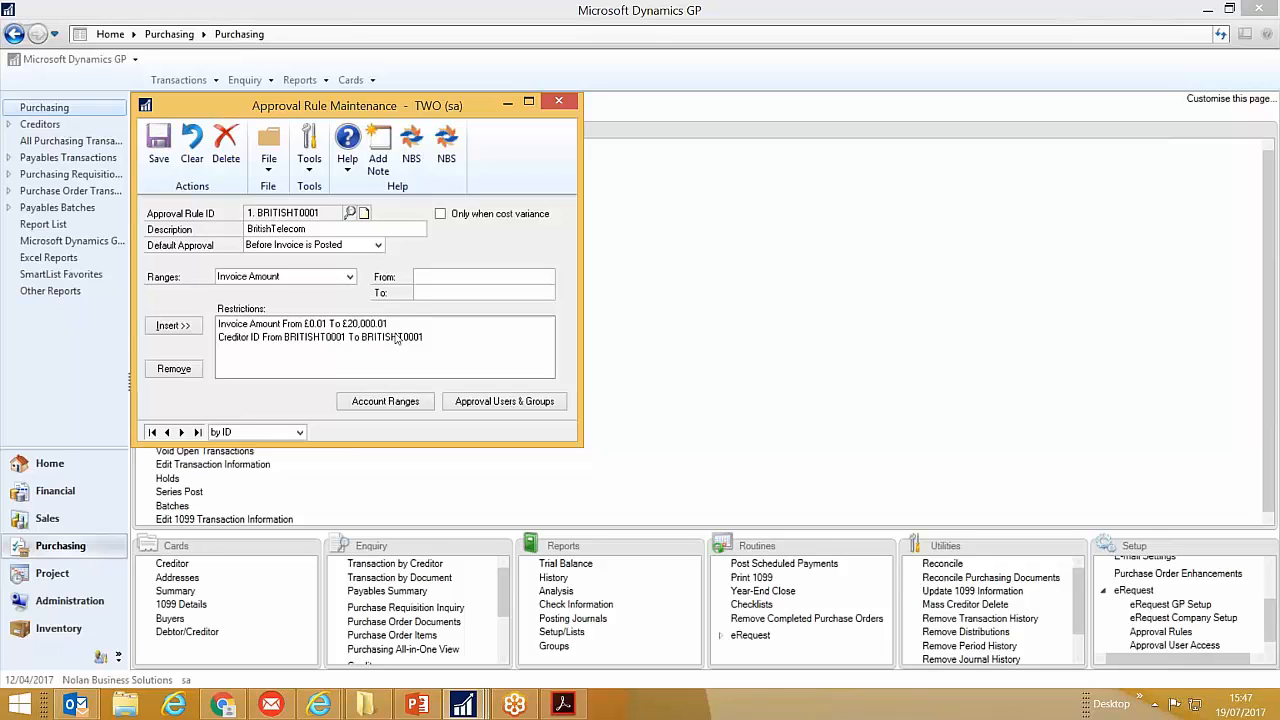
{"action": "left_click", "coordinate": [510, 401]}
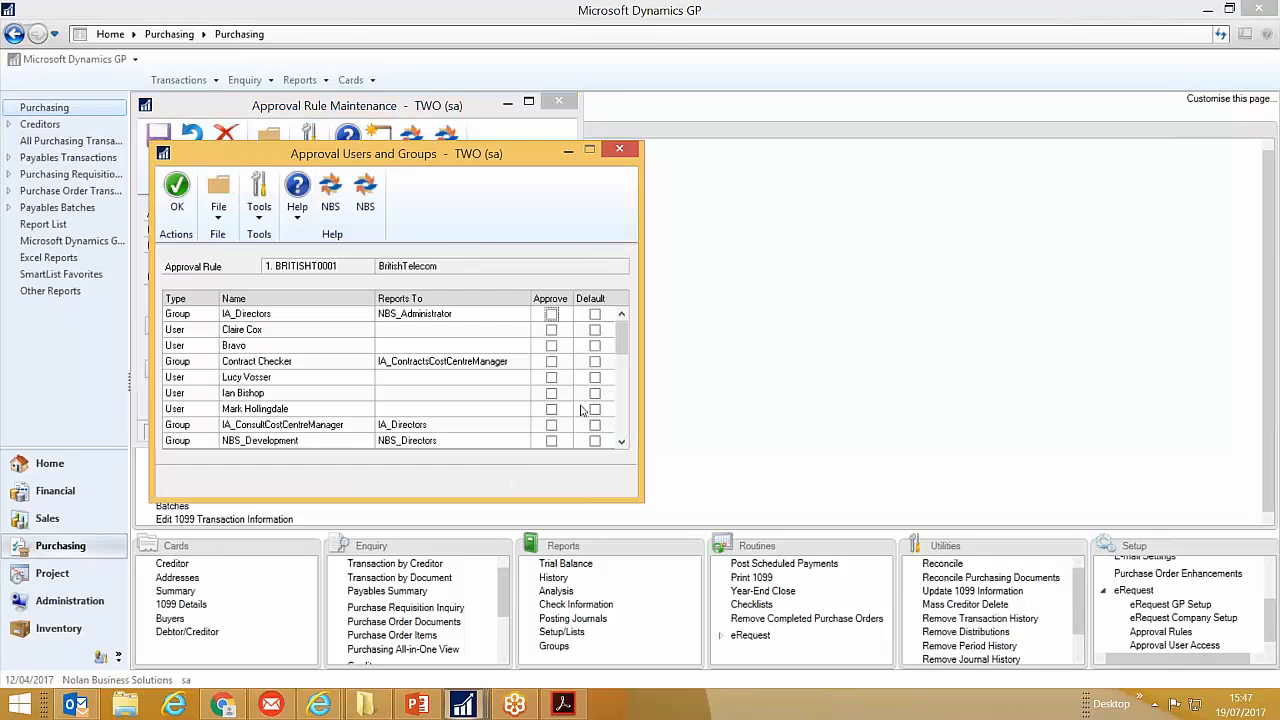
{"action": "scroll", "coordinate": [630, 430], "scroll_direction": "down", "scroll_amount": 3}
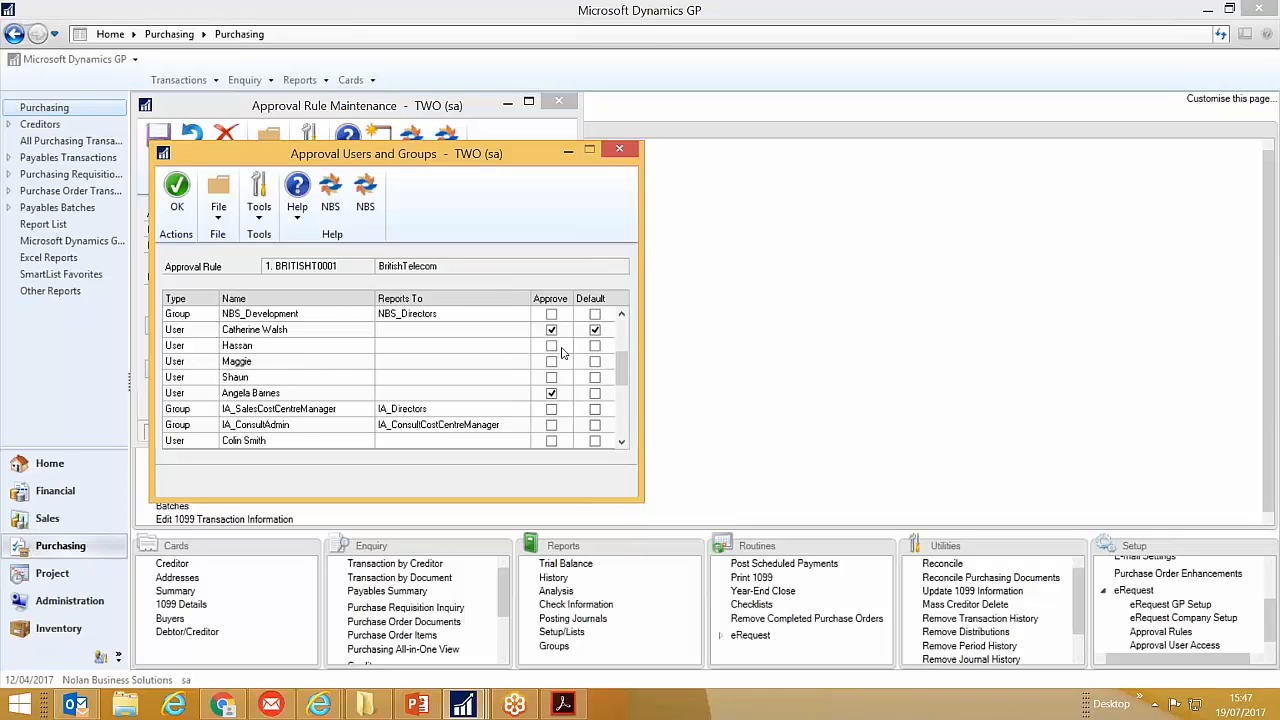
{"action": "left_click", "coordinate": [619, 151]}
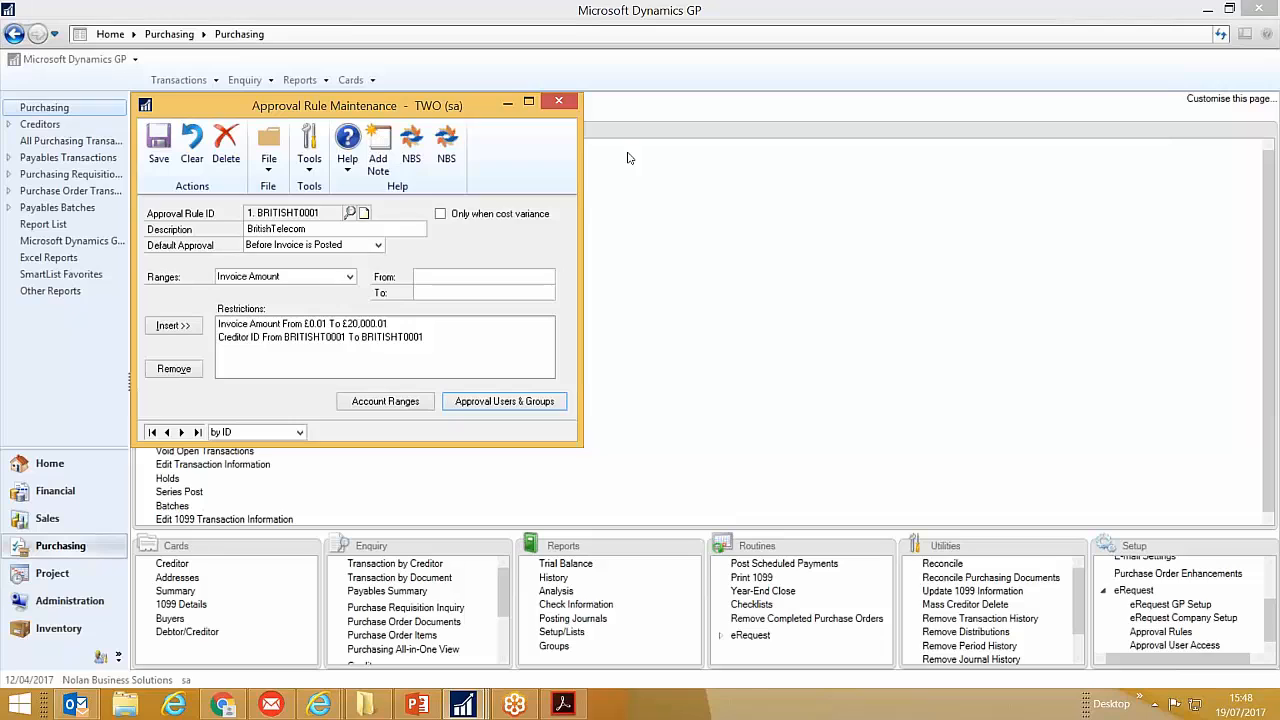
- Move on to the "2. ADMIN" rule and review its account segment ranges and its approval users and groups
{"action": "left_click", "coordinate": [181, 432]}
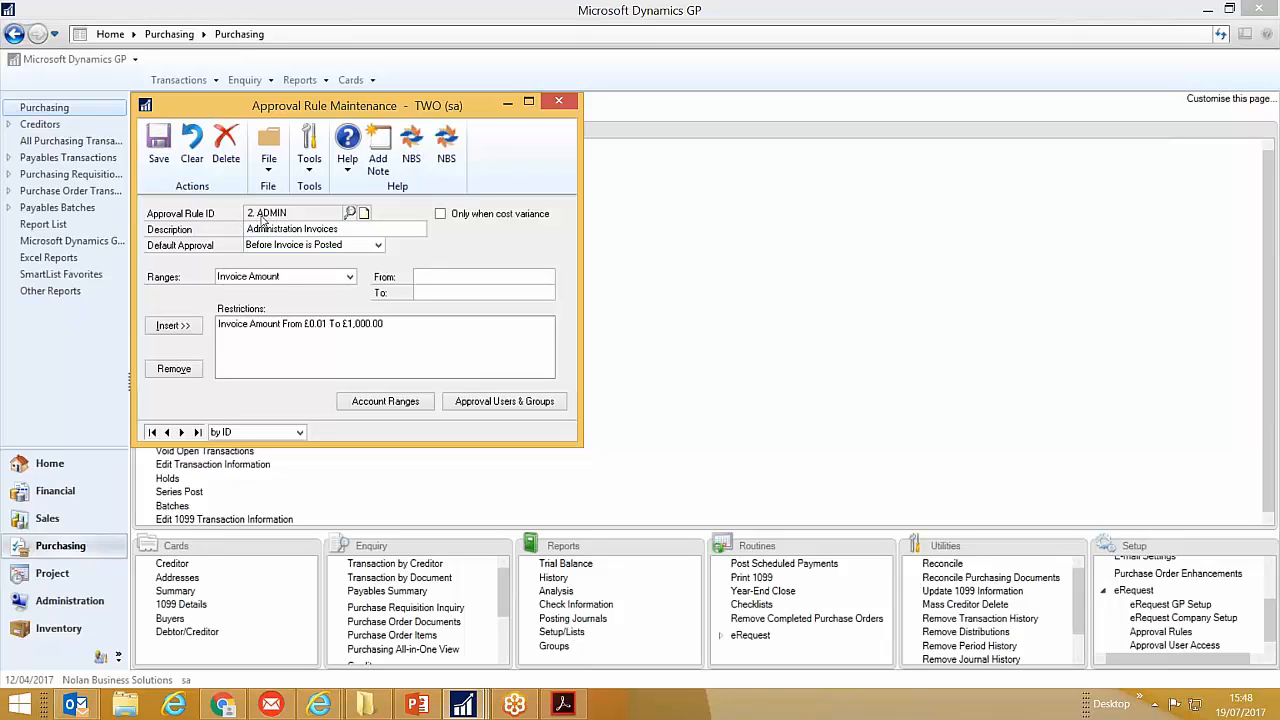
{"action": "left_click", "coordinate": [385, 402]}
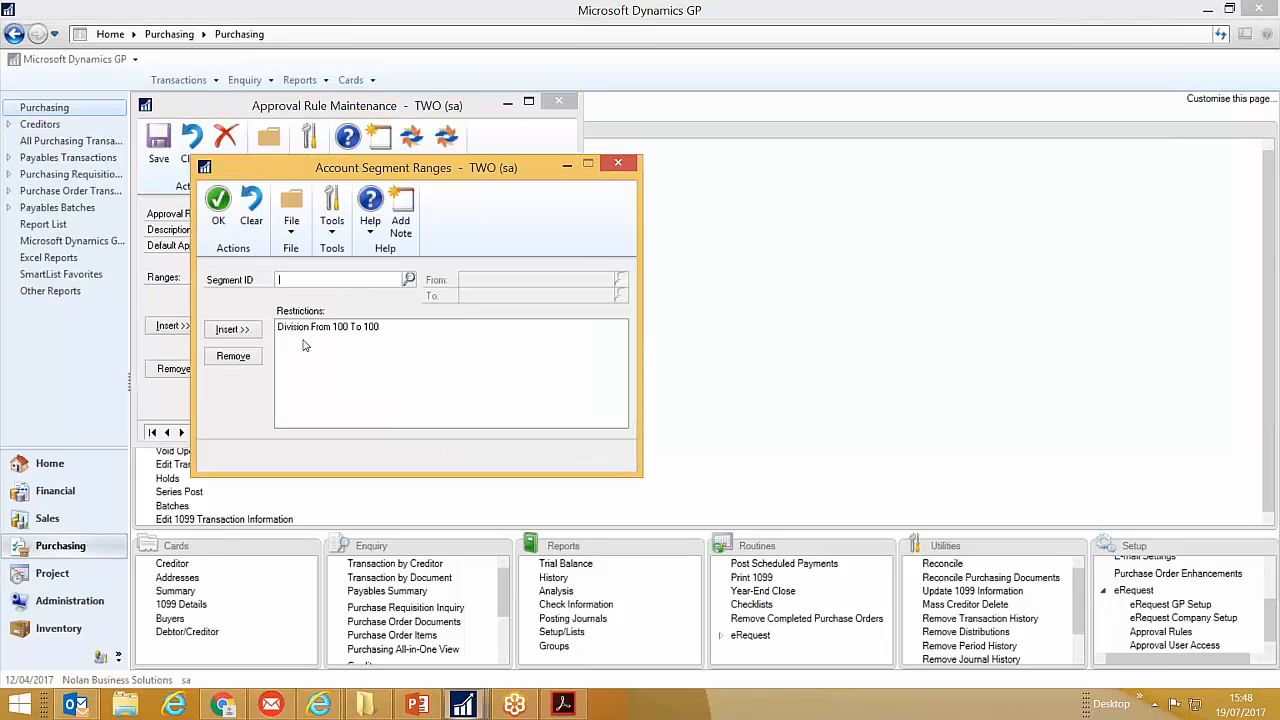
{"action": "left_click", "coordinate": [618, 163]}
{"action": "left_click", "coordinate": [528, 405]}
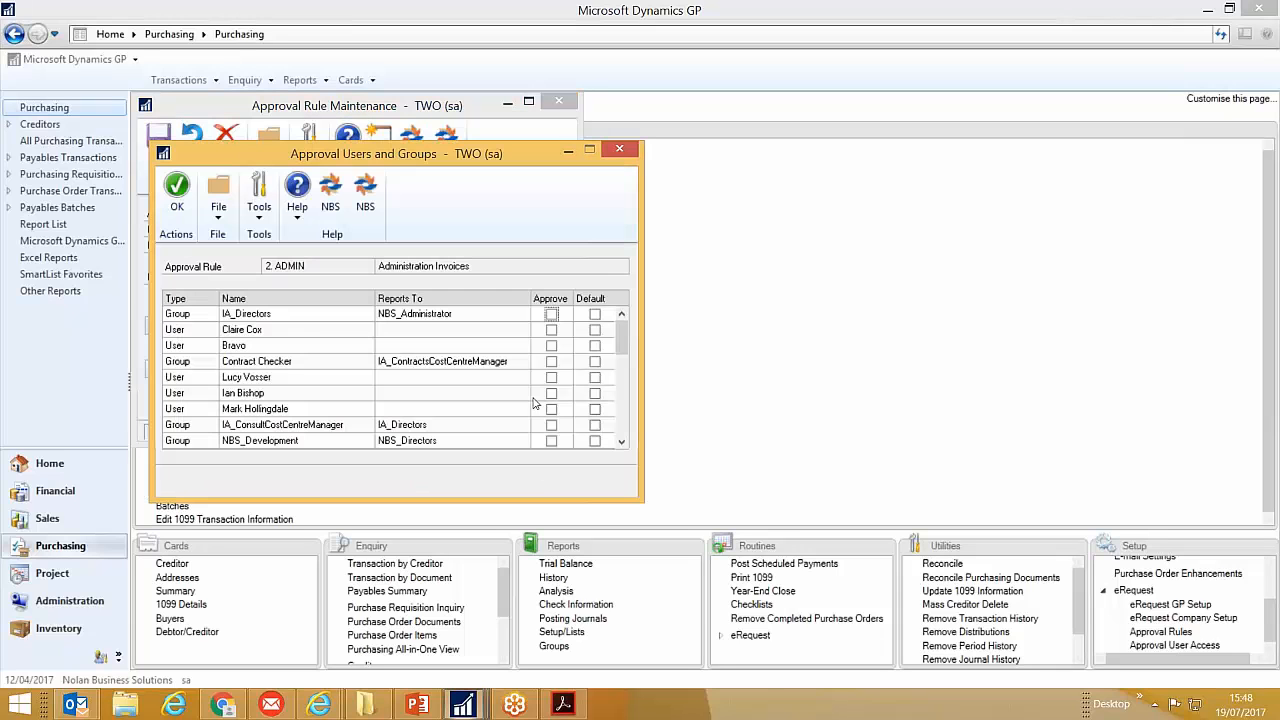
{"action": "left_click", "coordinate": [625, 432]}
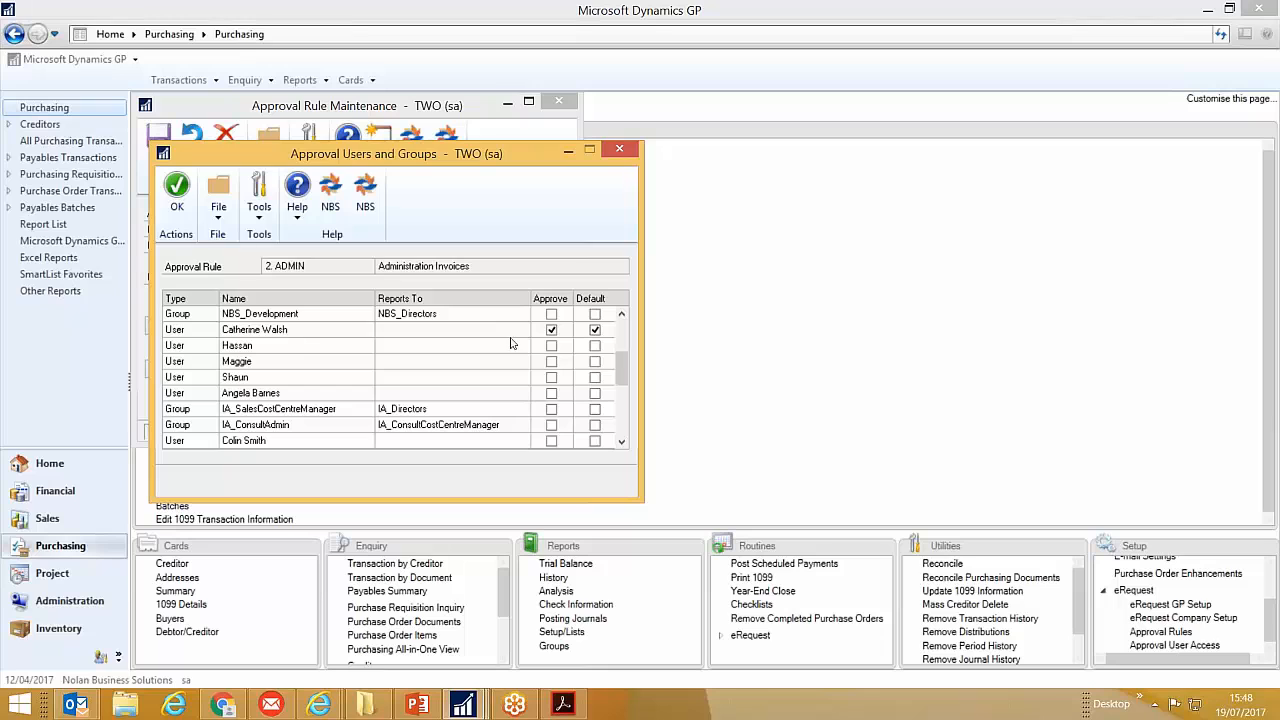
{"action": "left_click", "coordinate": [619, 149]}
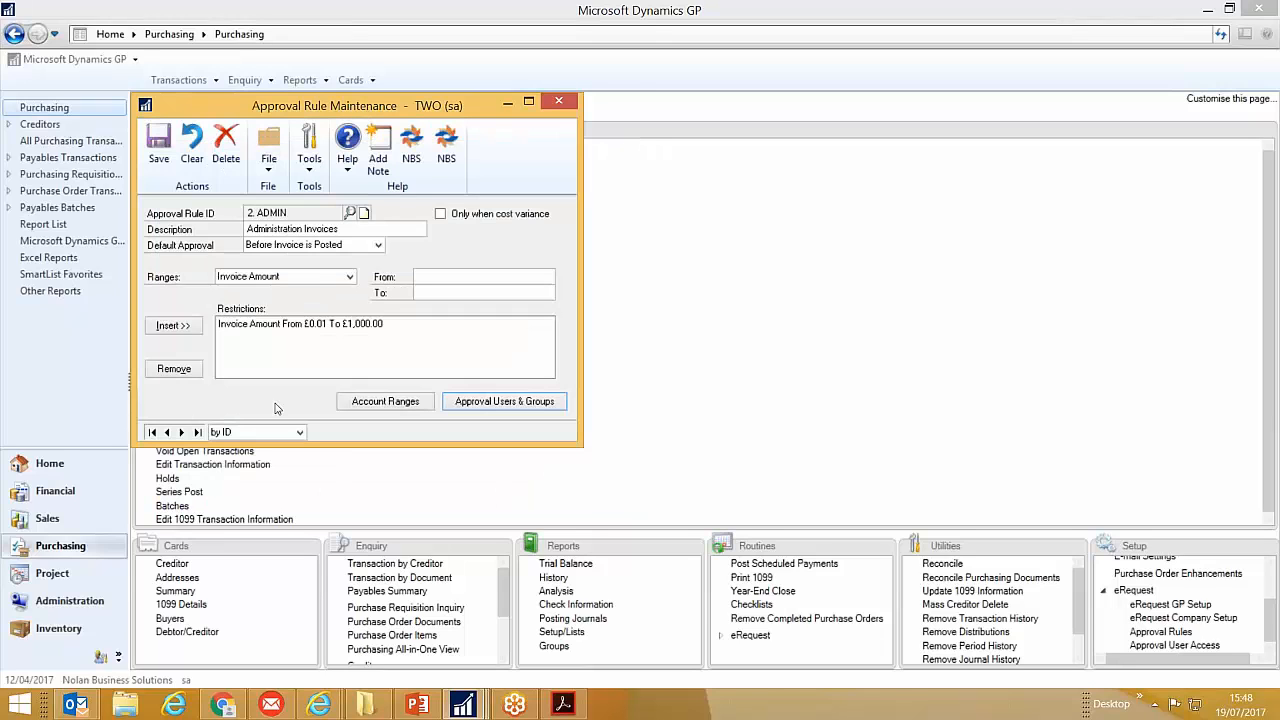
- Move on to the "2. DEVELOPMENT" approval rule, review its invoice amount restriction, and close the rule maintenance window
{"action": "left_click", "coordinate": [182, 432]}
{"action": "left_click", "coordinate": [182, 432]}
{"action": "left_click", "coordinate": [182, 432]}
{"action": "left_click", "coordinate": [182, 432]}
{"action": "left_click", "coordinate": [182, 432]}
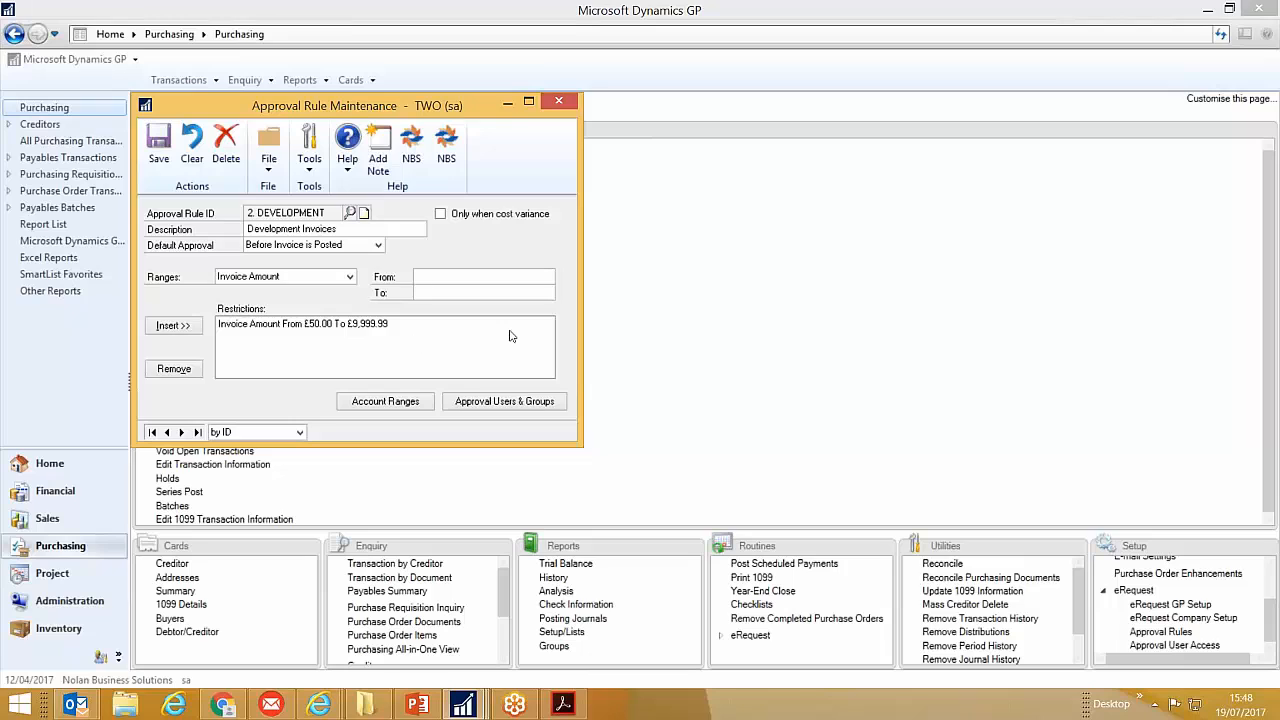
{"action": "left_click", "coordinate": [559, 104]}
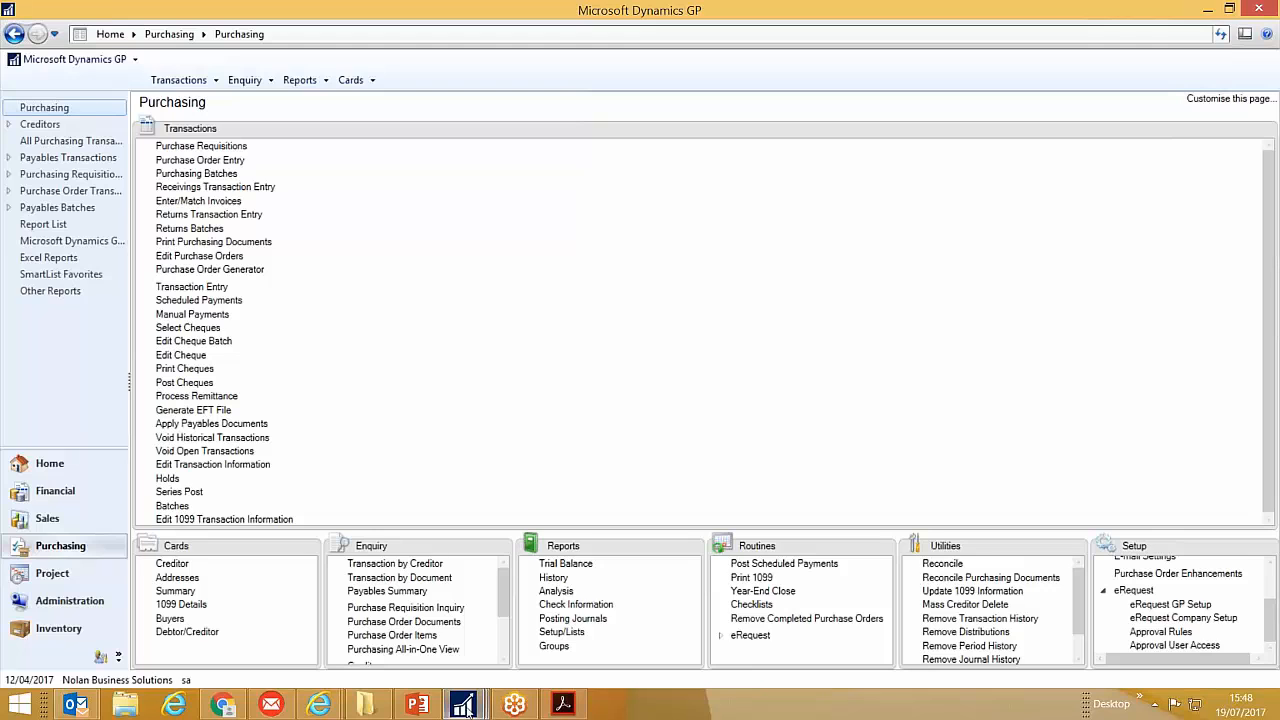
- Review the users and groups selectable as approver in the invoice's eRequest approval details, then cancel without changes
{"action": "mouse_move", "coordinate": [465, 706]}
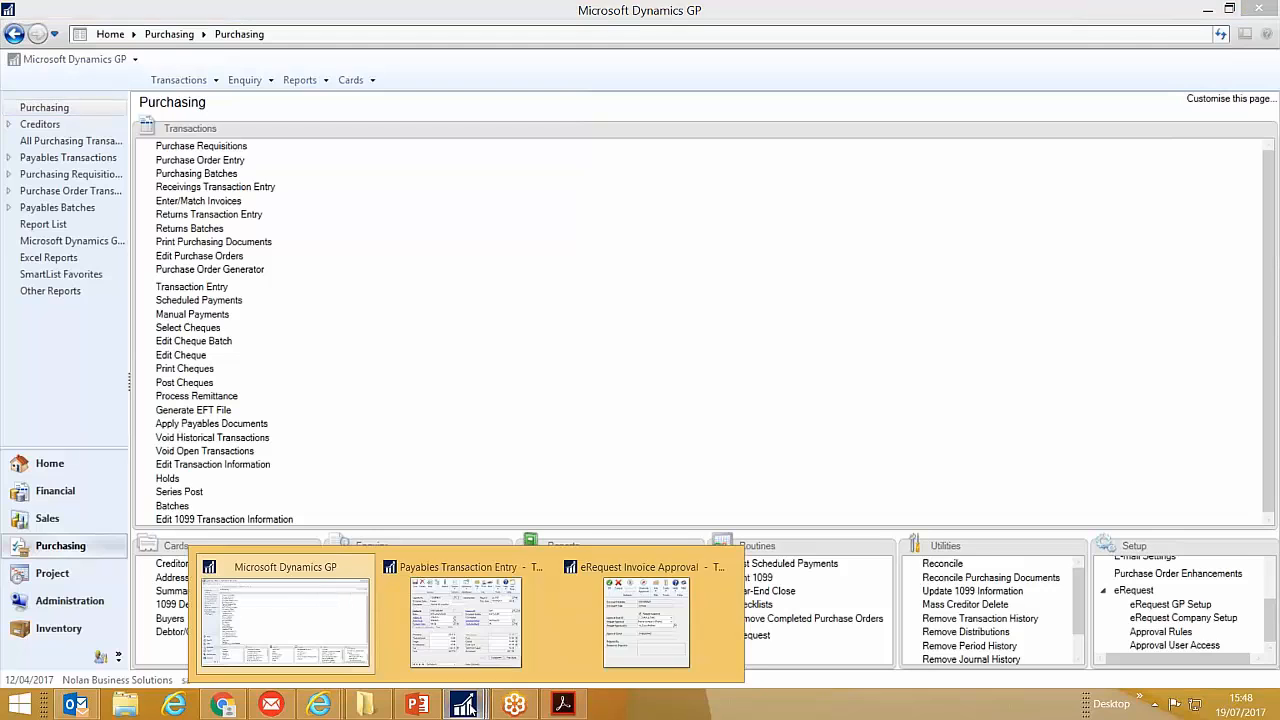
{"action": "left_click", "coordinate": [644, 624]}
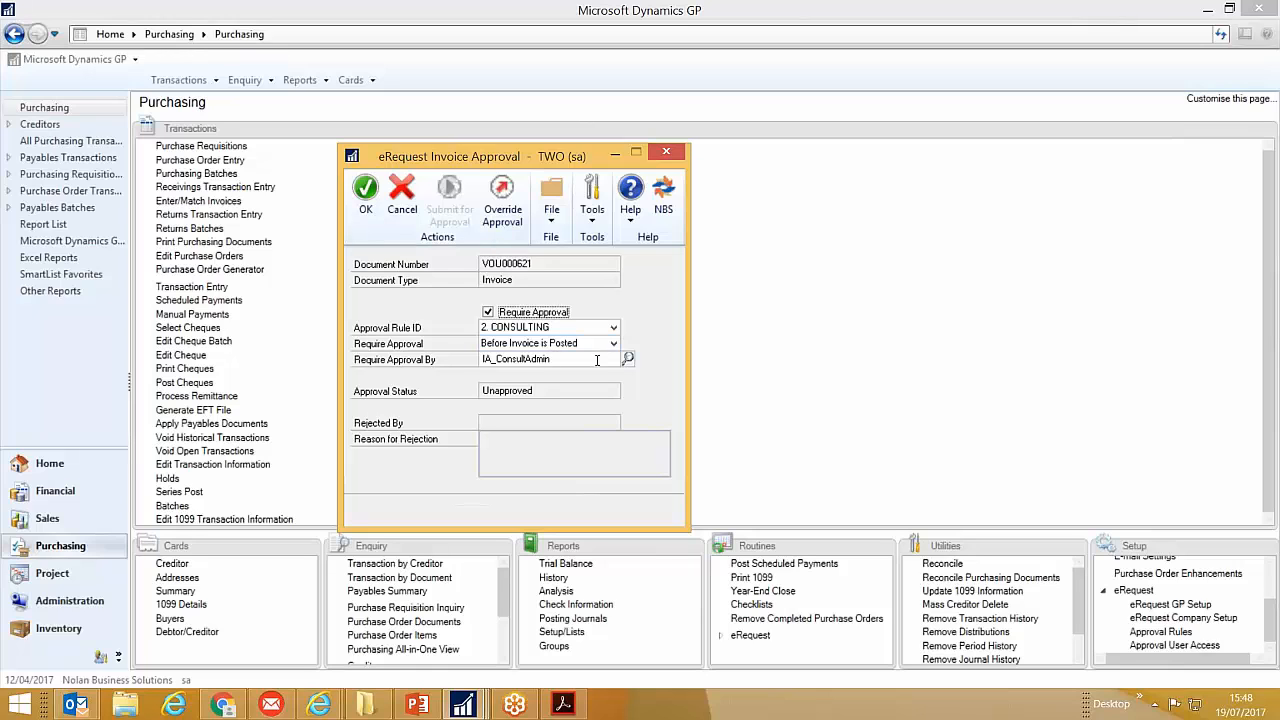
{"action": "left_click", "coordinate": [628, 358]}
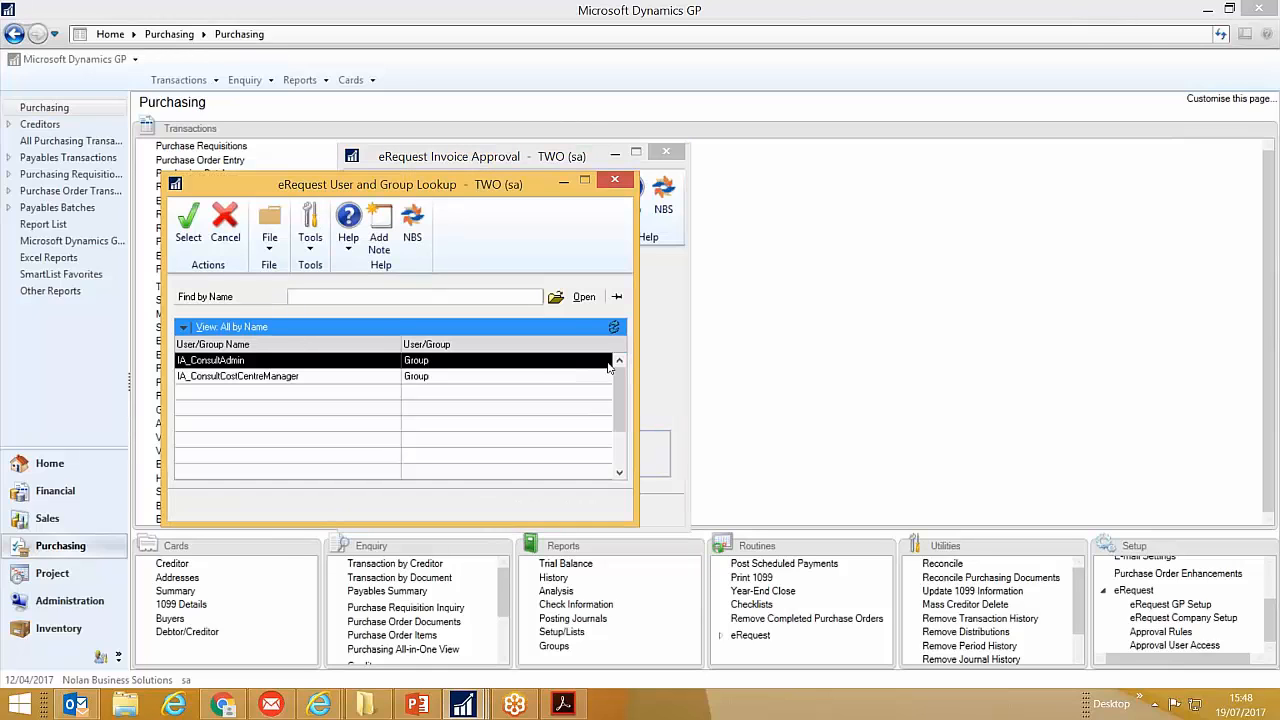
{"action": "left_click", "coordinate": [620, 361]}
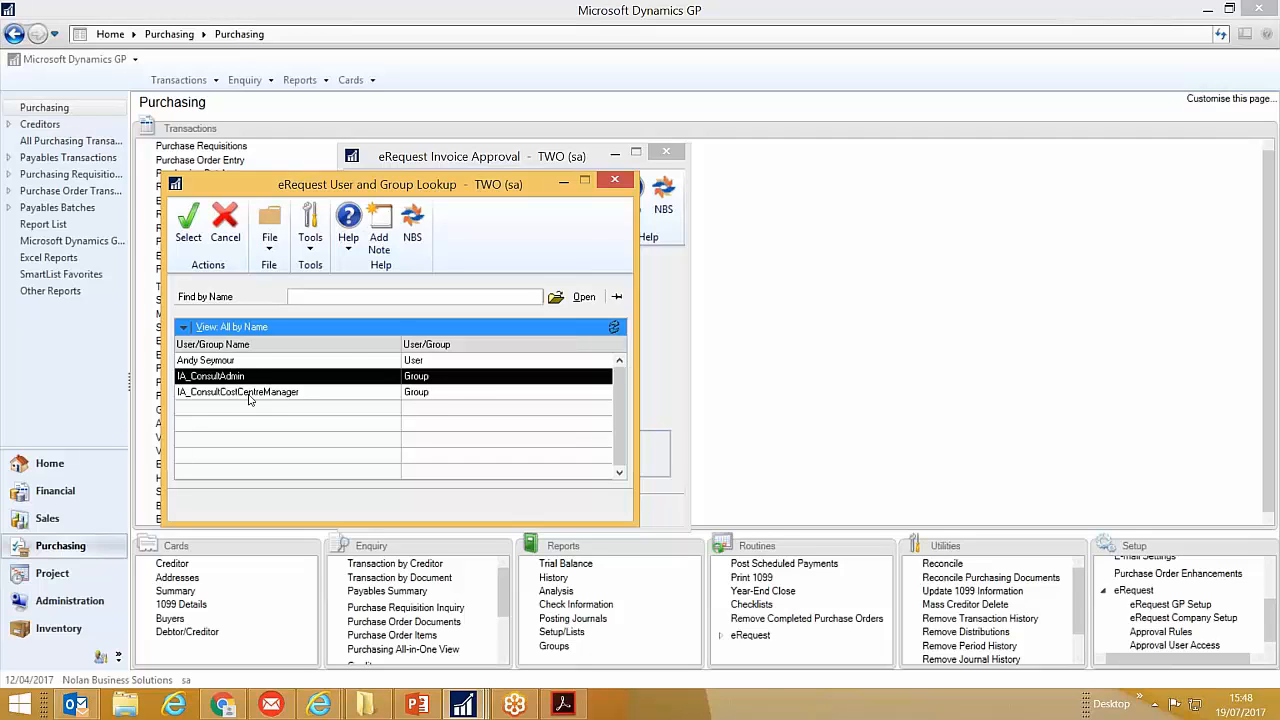
{"action": "left_click", "coordinate": [604, 190]}
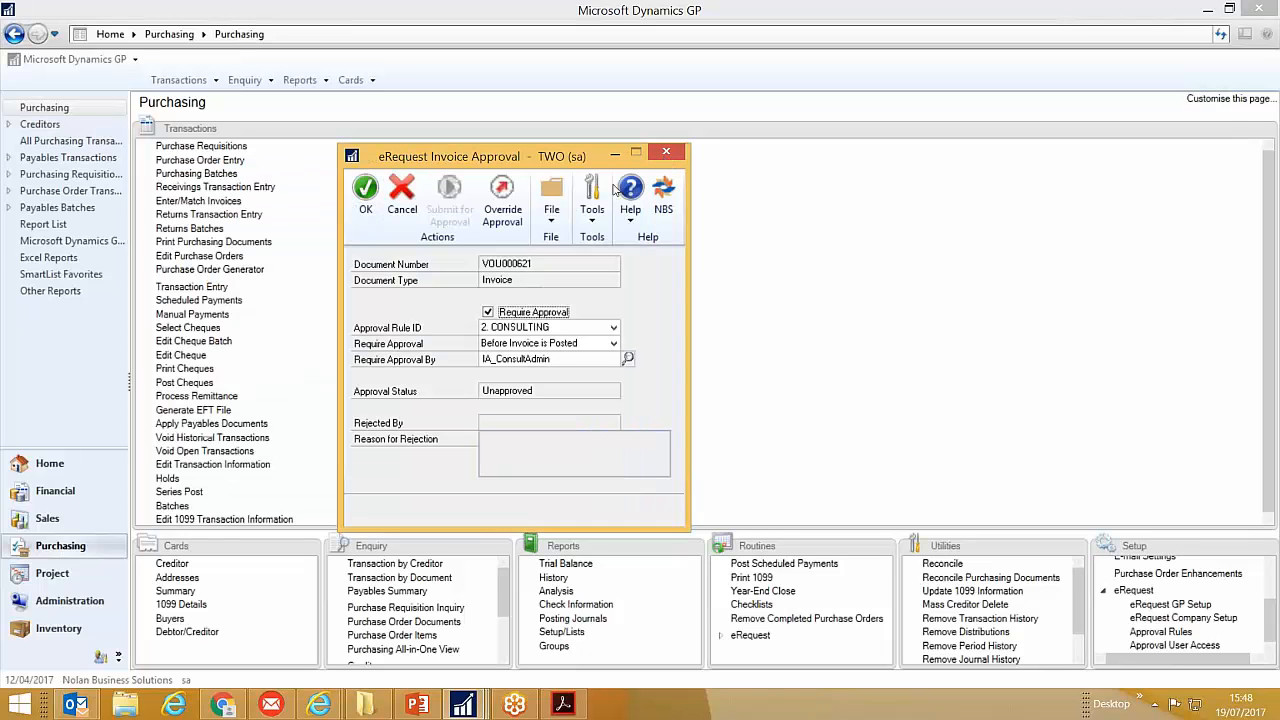
{"action": "left_click", "coordinate": [401, 203]}
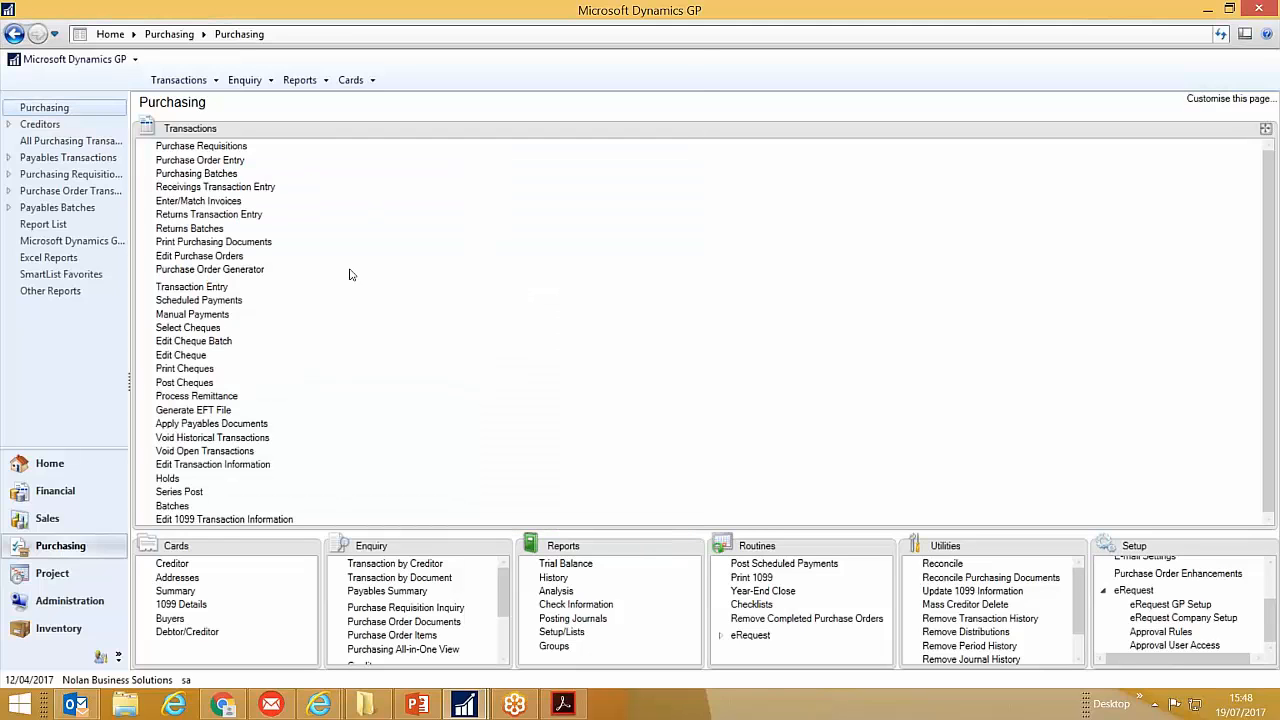
- Switch to Outlook and copy Attachment.pdf from the BT Business Direct invoice e-mail into the wwwroot Images folder
{"action": "left_click", "coordinate": [464, 705]}
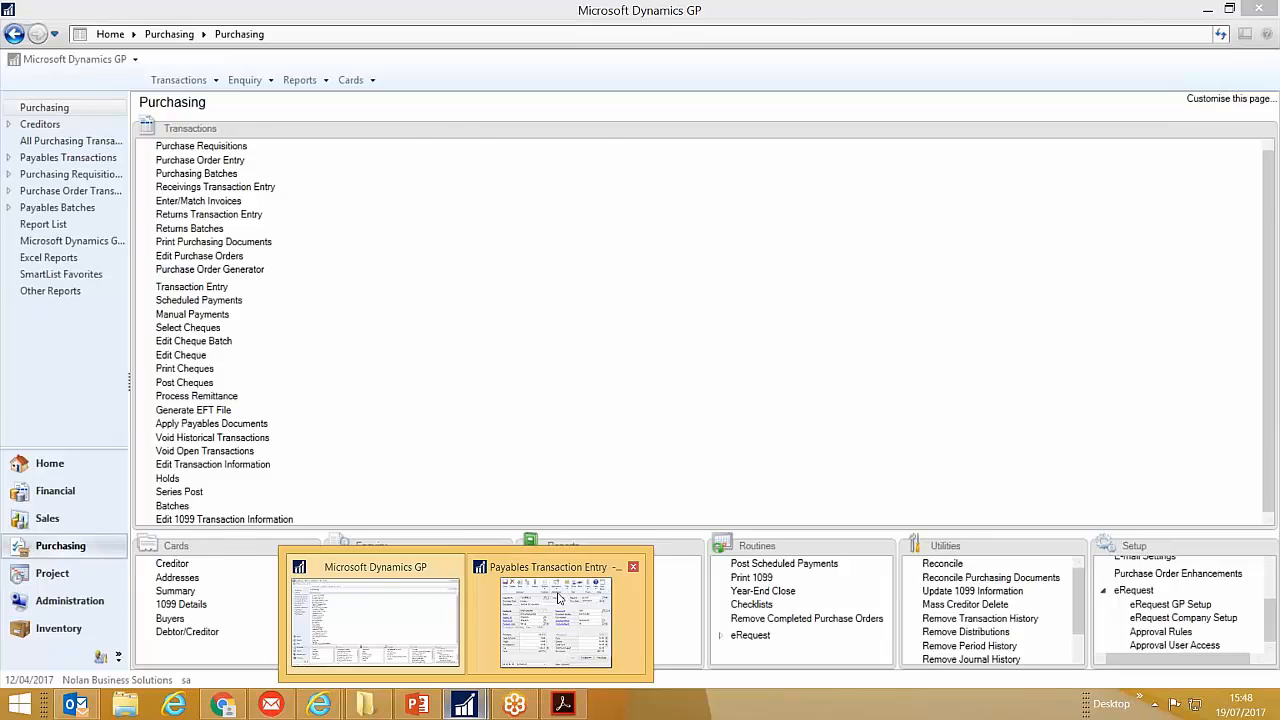
{"action": "left_click", "coordinate": [486, 583]}
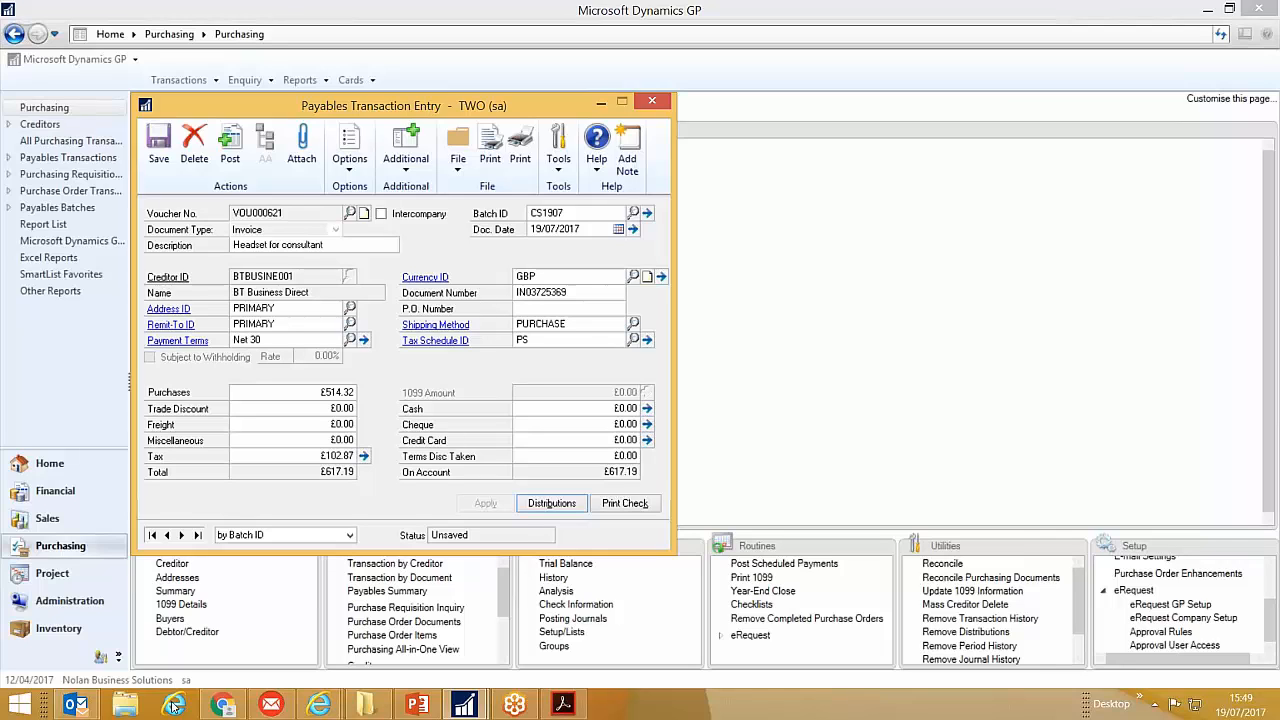
{"action": "left_click", "coordinate": [78, 704]}
{"action": "left_click", "coordinate": [138, 629]}
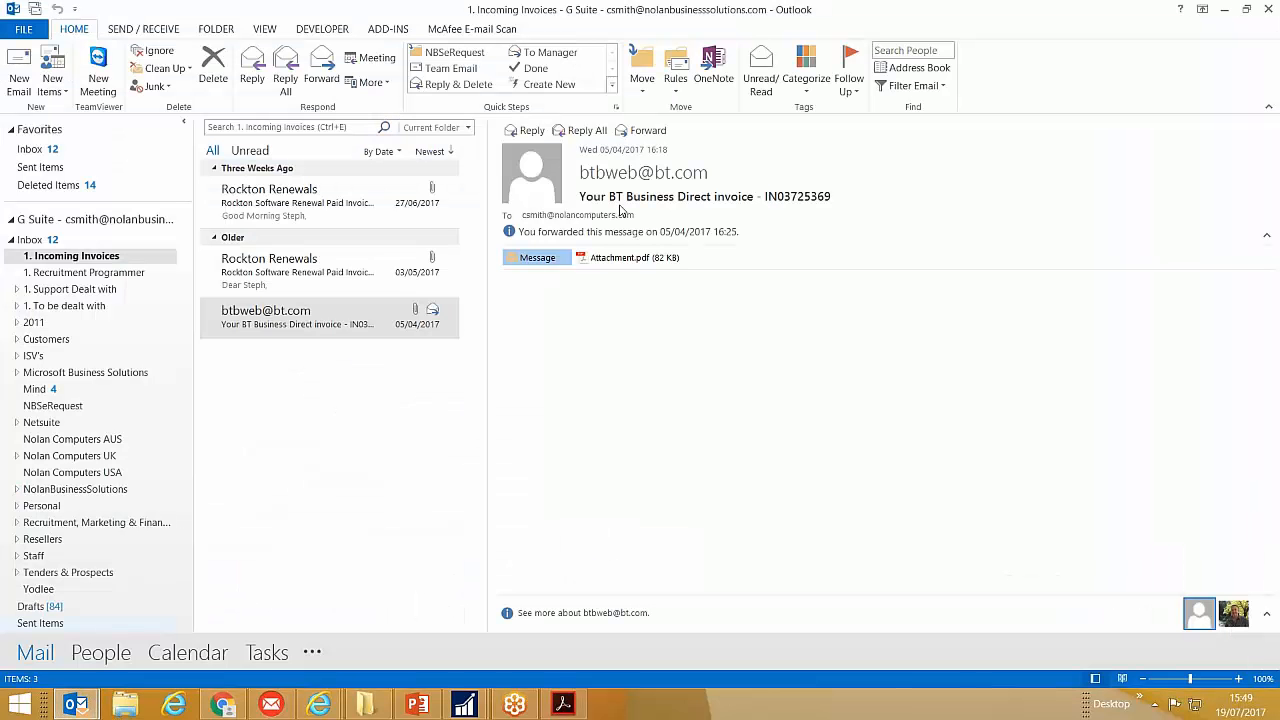
{"action": "left_click", "coordinate": [604, 262]}
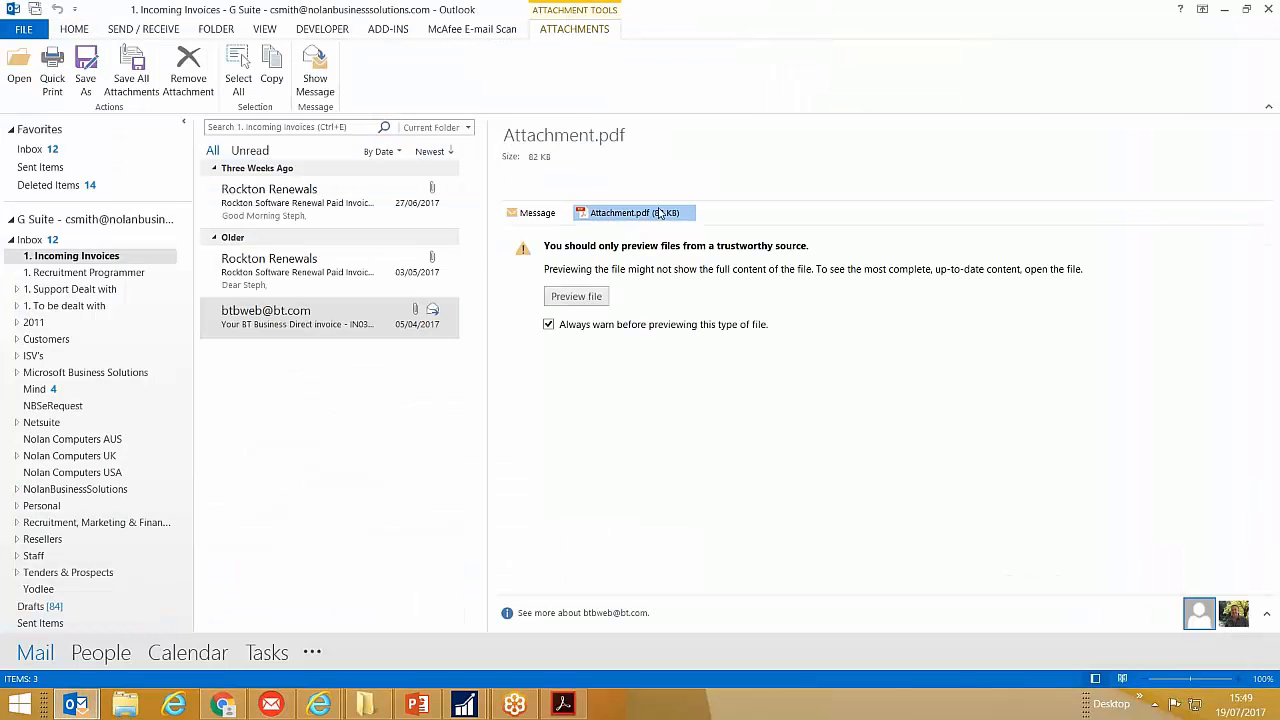
{"action": "left_click_drag", "start_coordinate": [643, 219], "coordinate": [937, 397]}
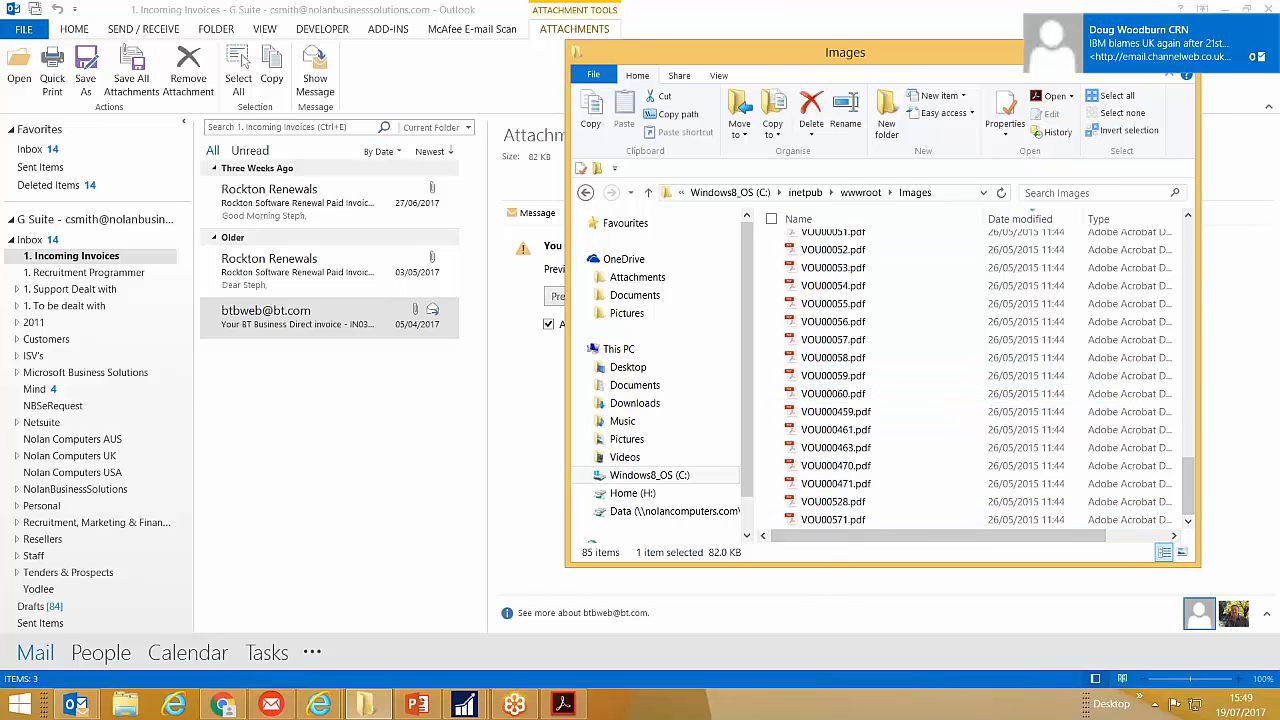
- Rename the copied Attachment.pdf in the Images folder as VOU000621.pdf and put the folder window away
{"action": "scroll", "coordinate": [940, 240], "scroll_direction": "up", "scroll_amount": 20}
{"action": "left_click", "coordinate": [838, 250]}
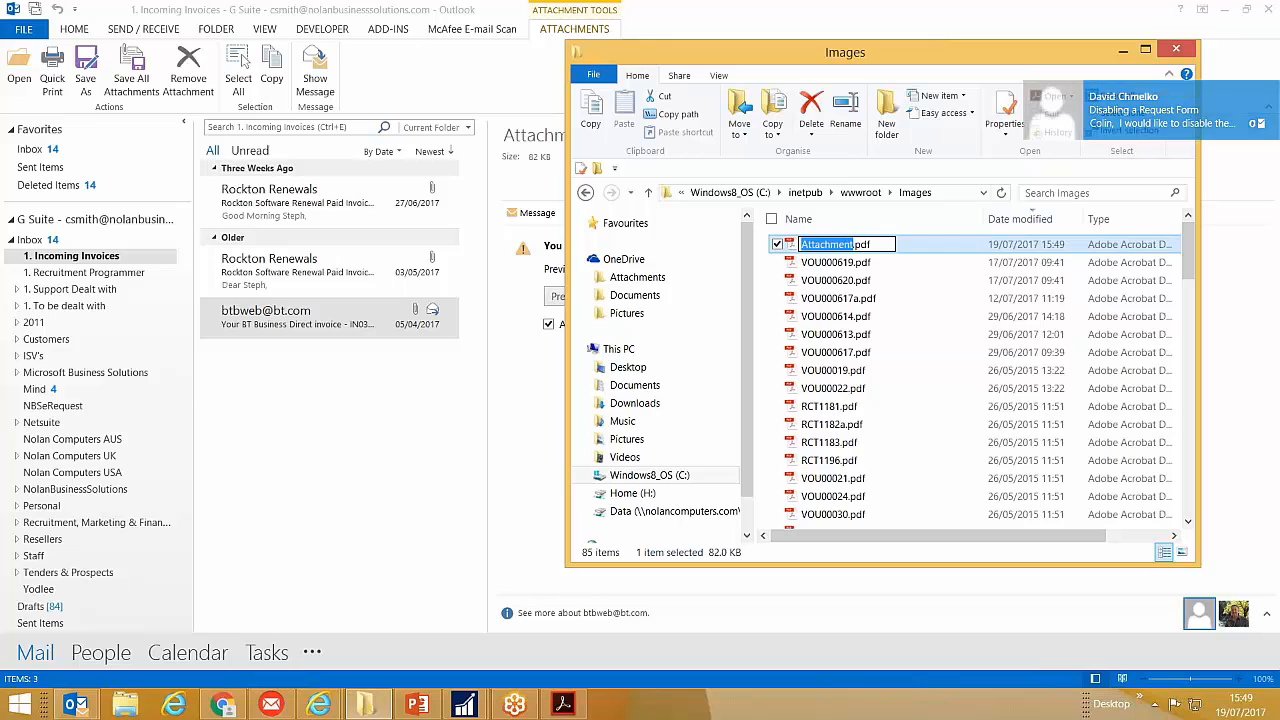
{"action": "type", "text": "VOU"}
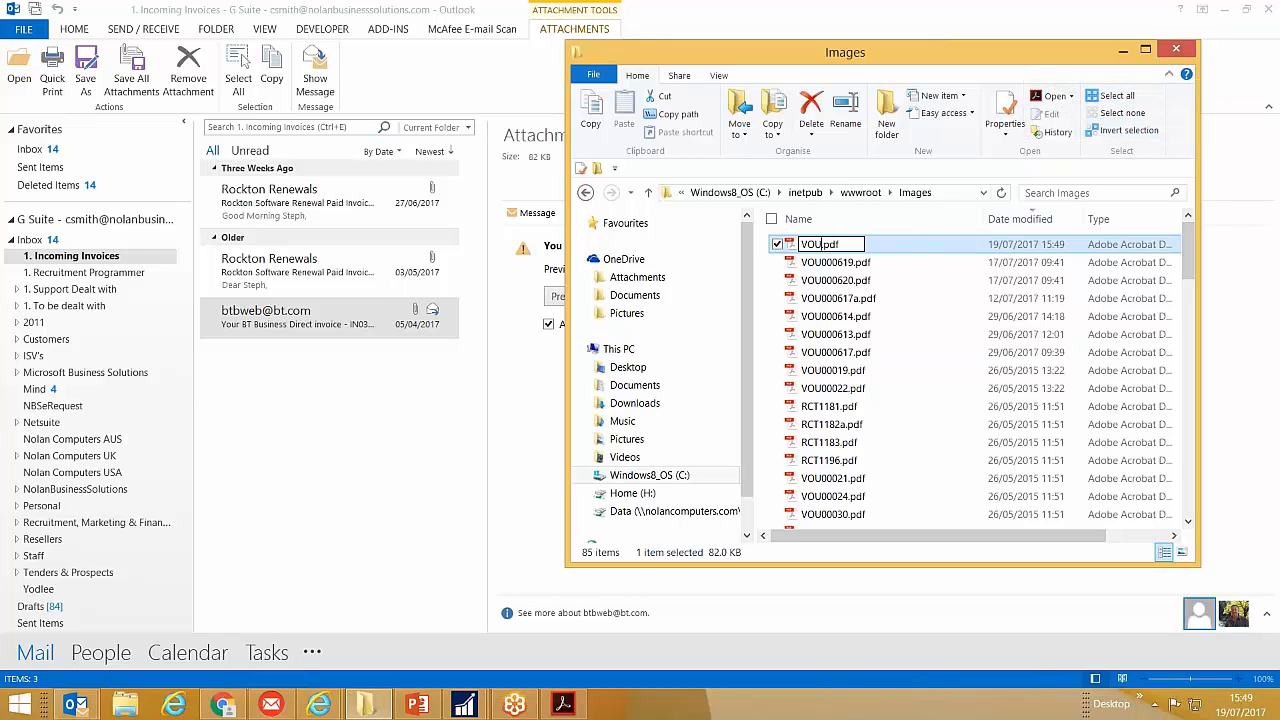
{"action": "type", "text": "000621"}
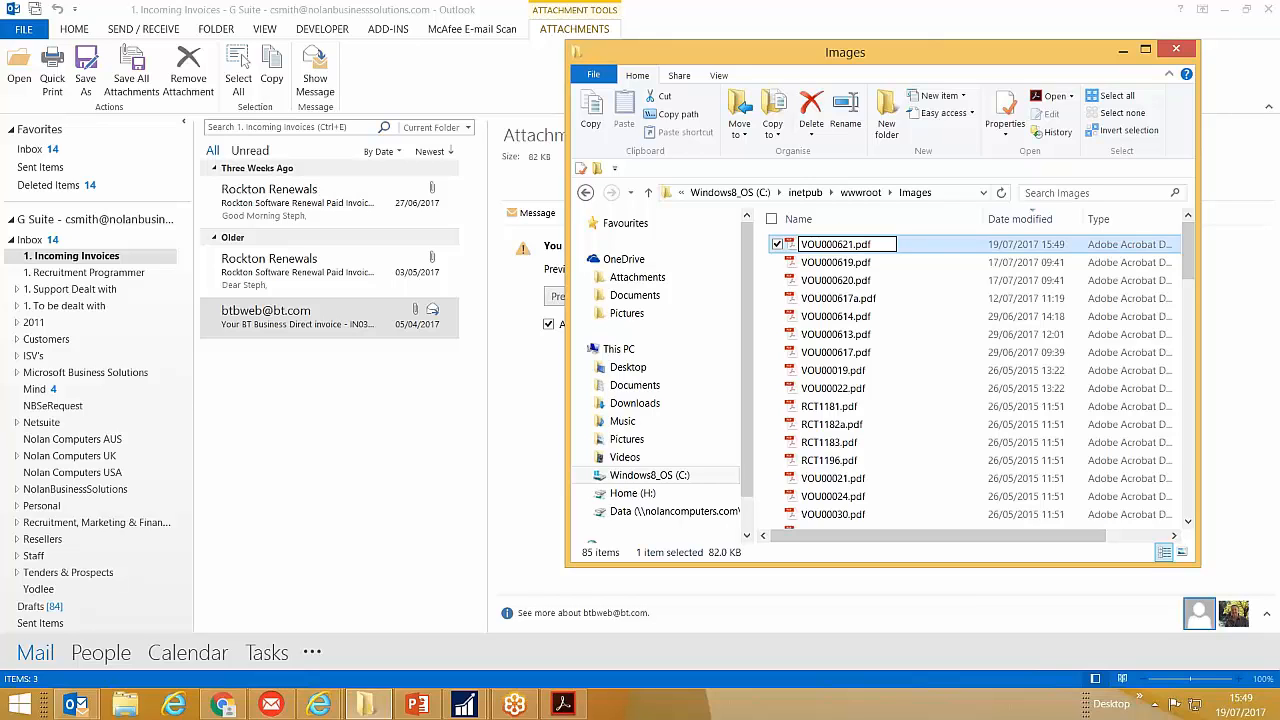
{"action": "key", "text": "Tab"}
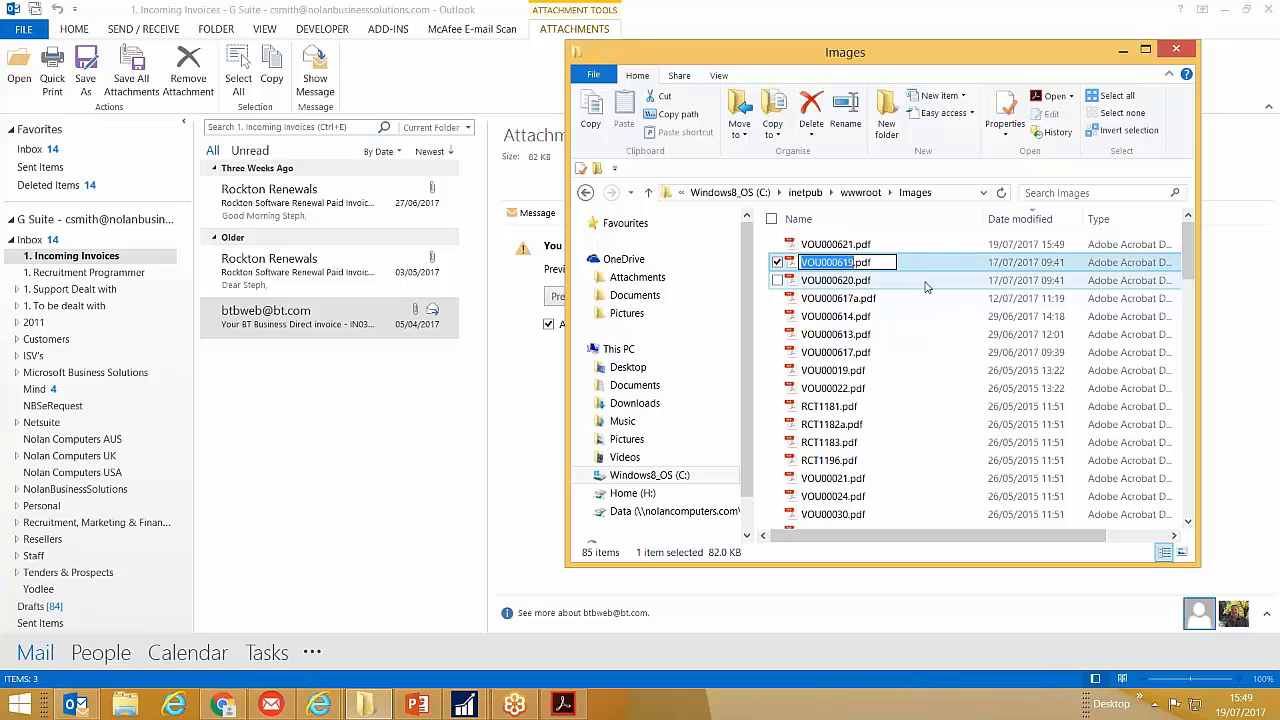
{"action": "left_click", "coordinate": [1122, 49]}
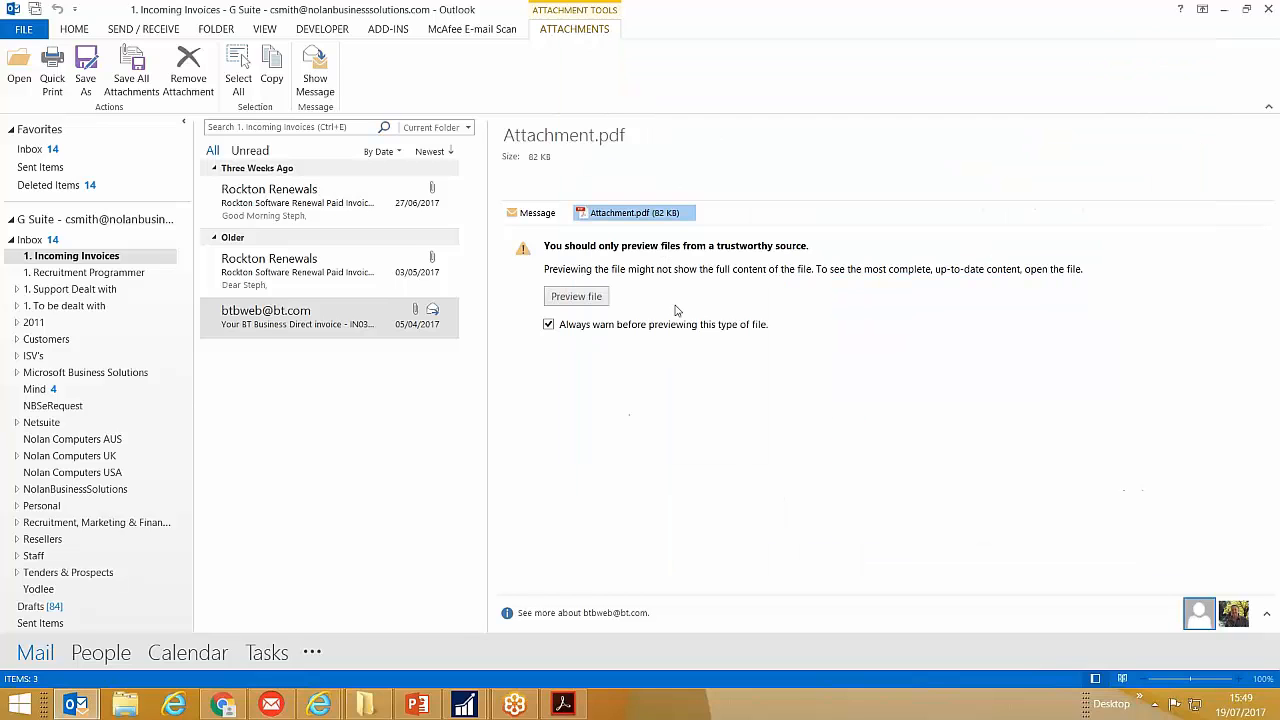
- Return to the payables transaction in Dynamics GP, view its scanned invoice image, then close the image and error pages
{"action": "mouse_move", "coordinate": [464, 704]}
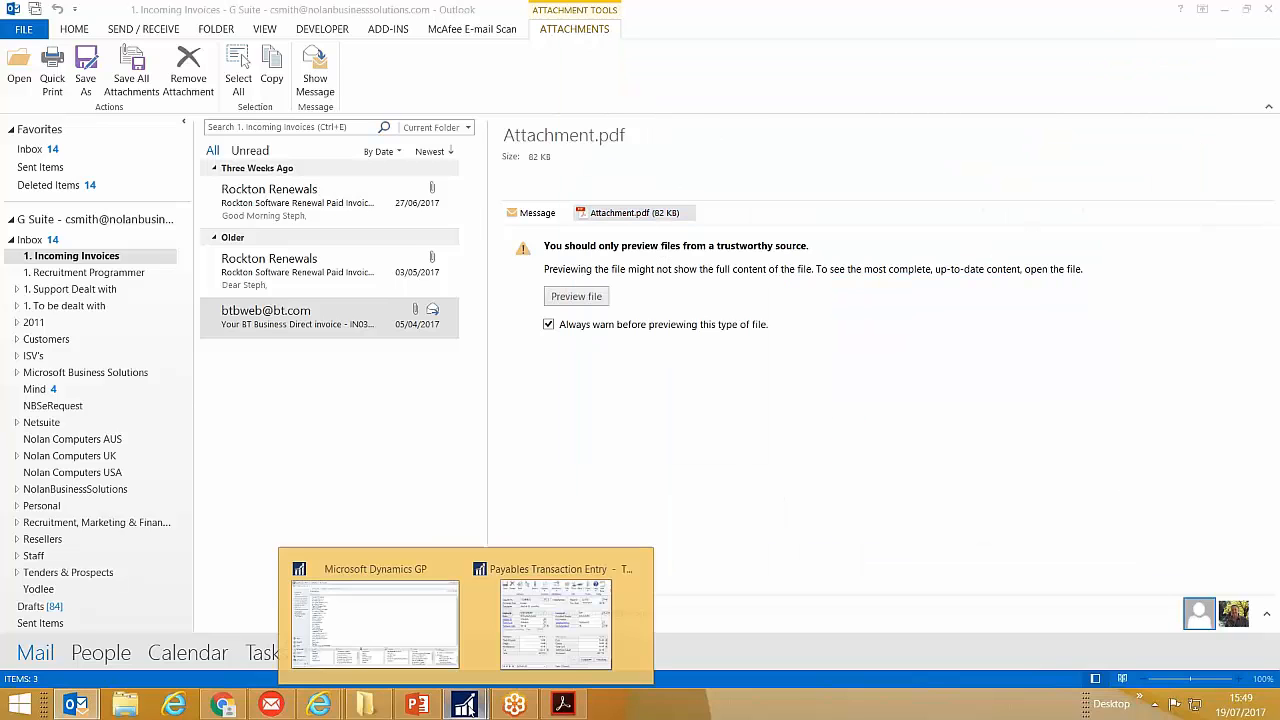
{"action": "left_click", "coordinate": [576, 628]}
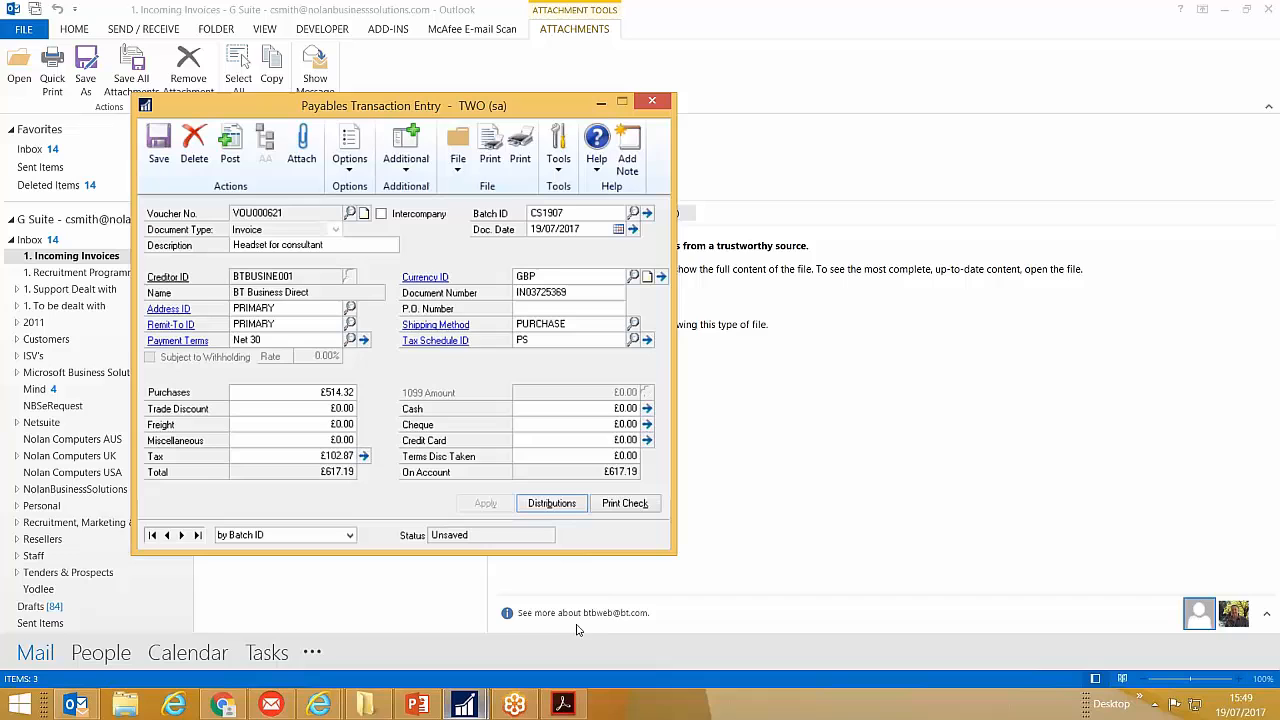
{"action": "left_click", "coordinate": [415, 150]}
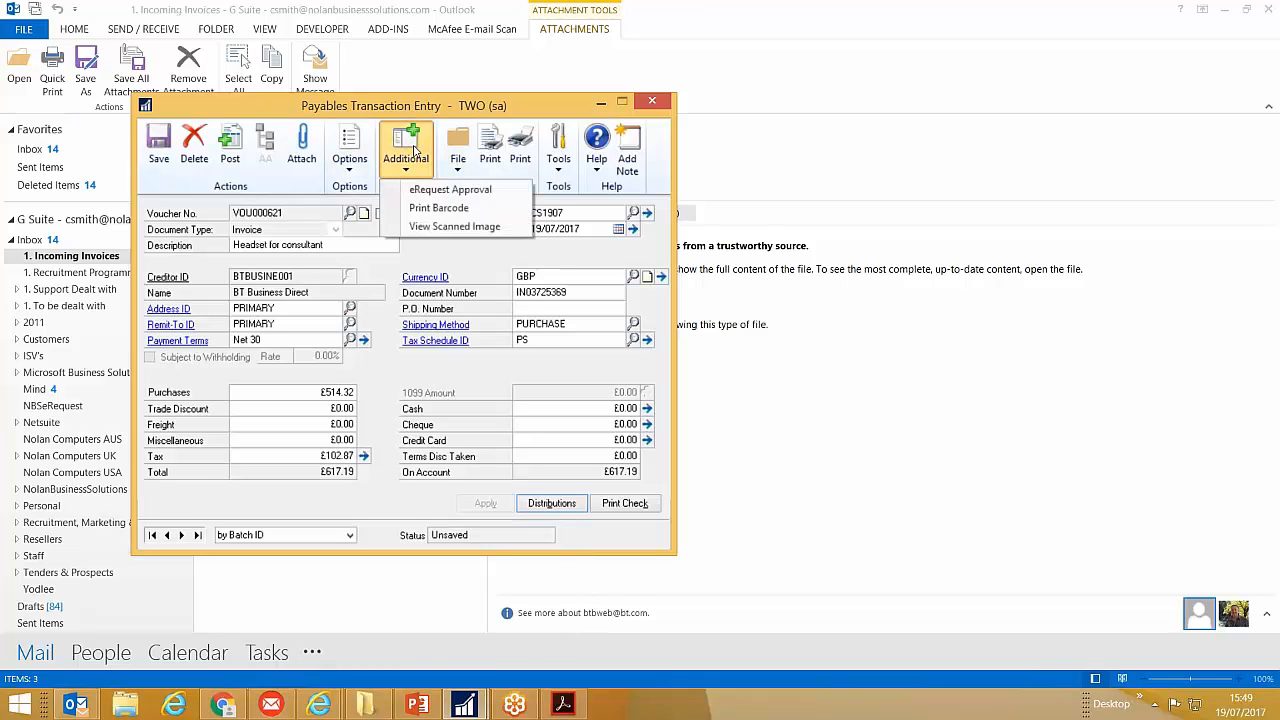
{"action": "left_click", "coordinate": [450, 226]}
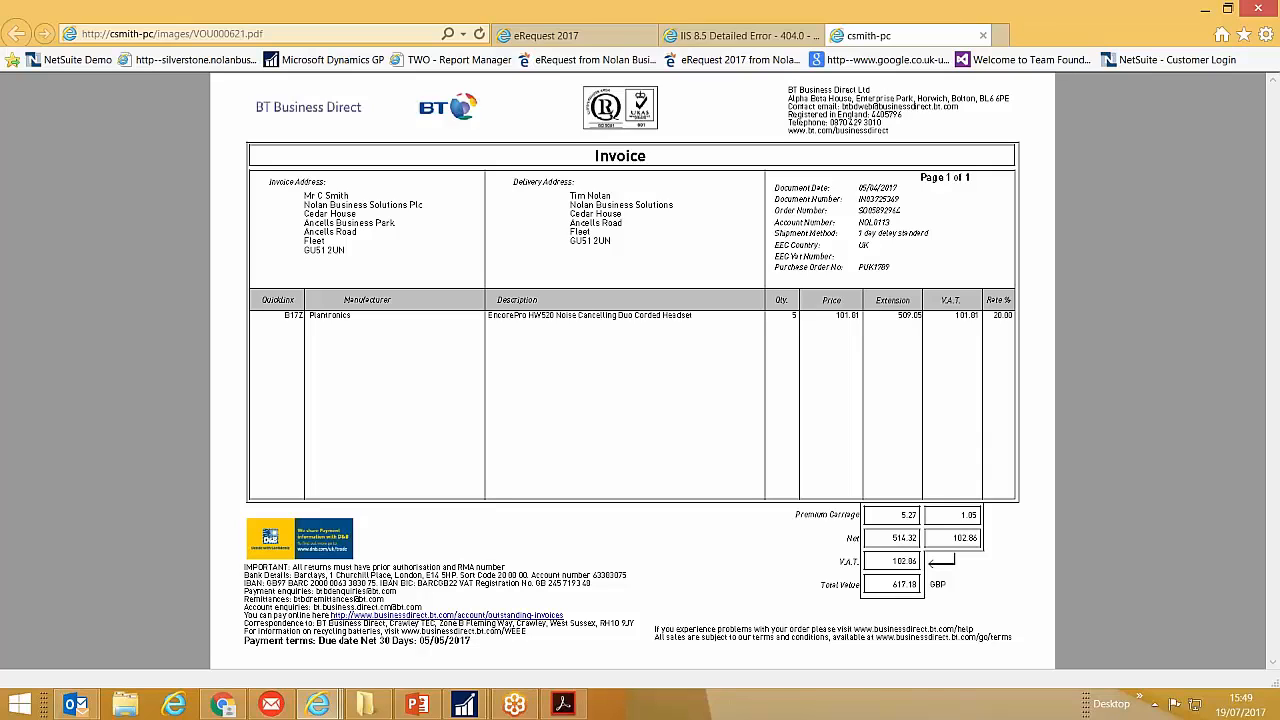
{"action": "left_click", "coordinate": [983, 36]}
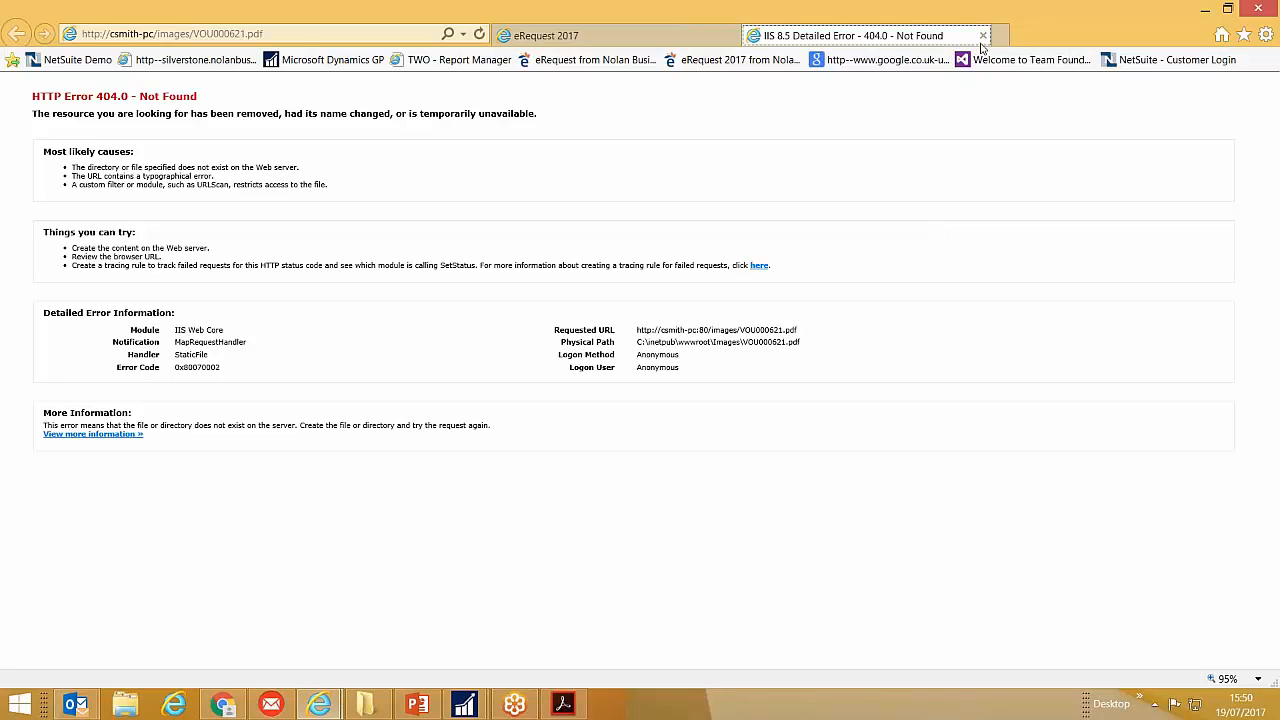
{"action": "left_click", "coordinate": [983, 36]}
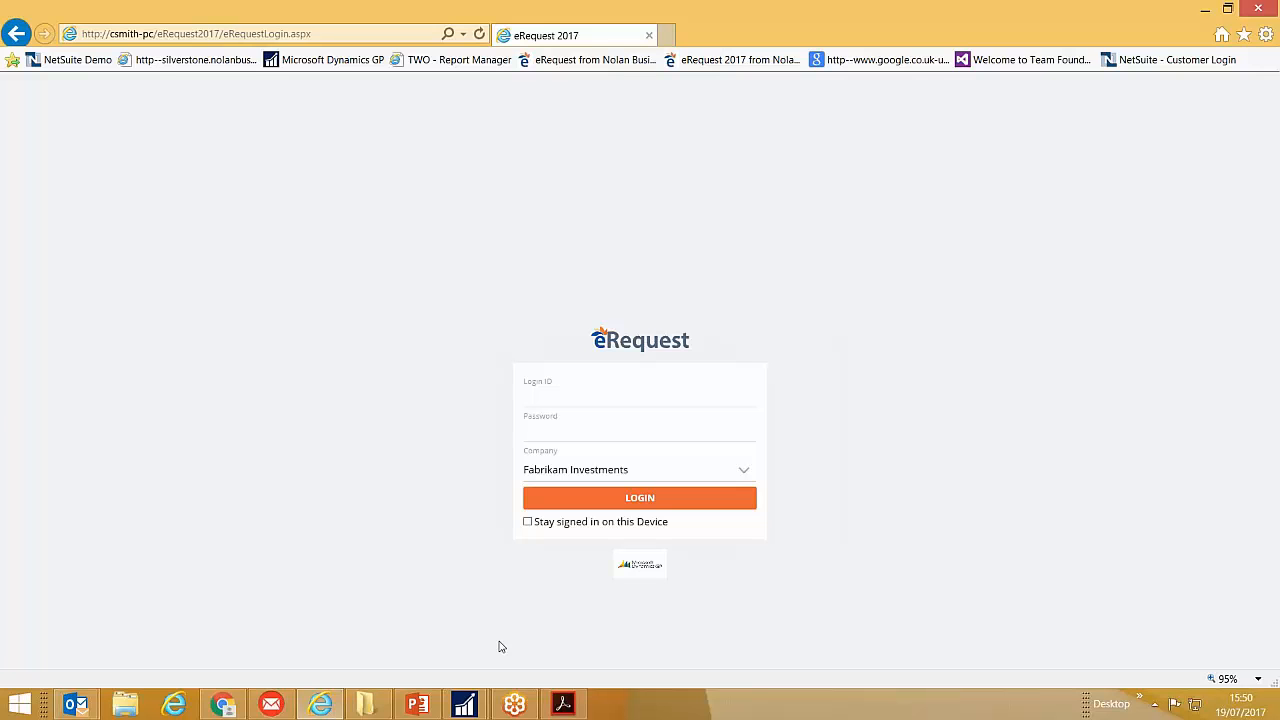
- Print the voucher's barcode from Dynamics GP as a Standard report to screen only, without file output, then close the output
{"action": "mouse_move", "coordinate": [464, 705]}
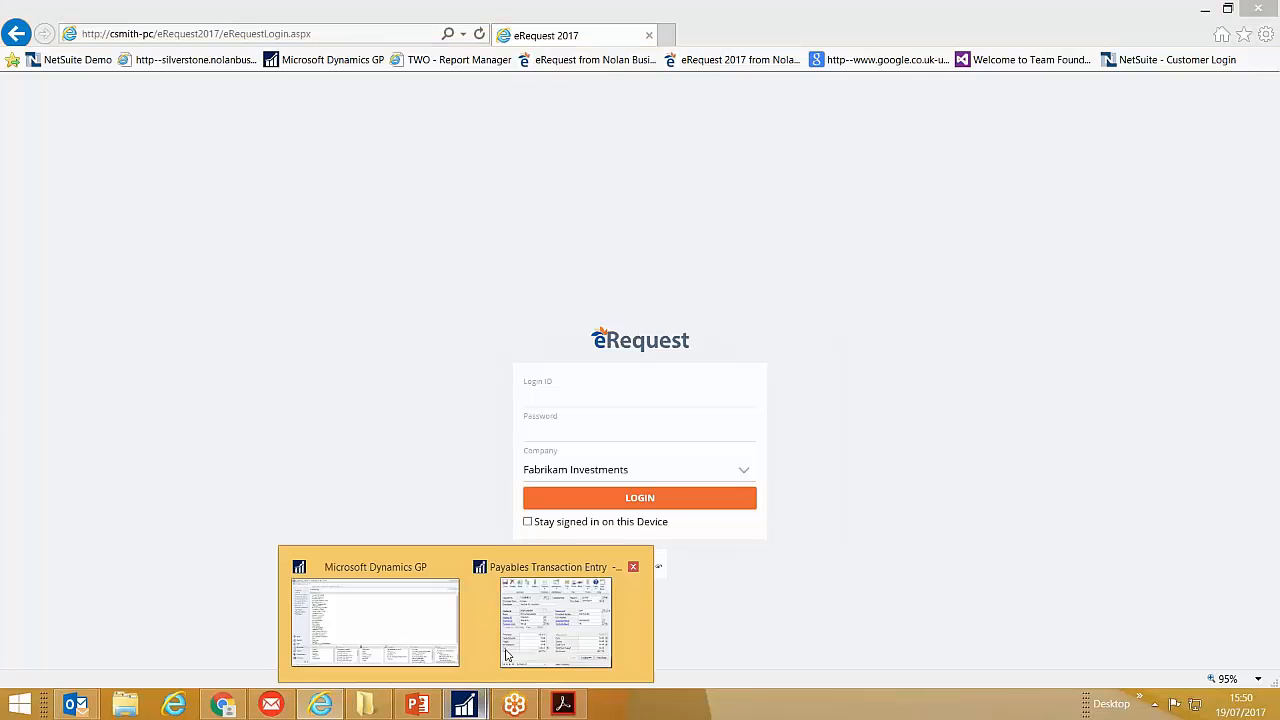
{"action": "left_click", "coordinate": [601, 604]}
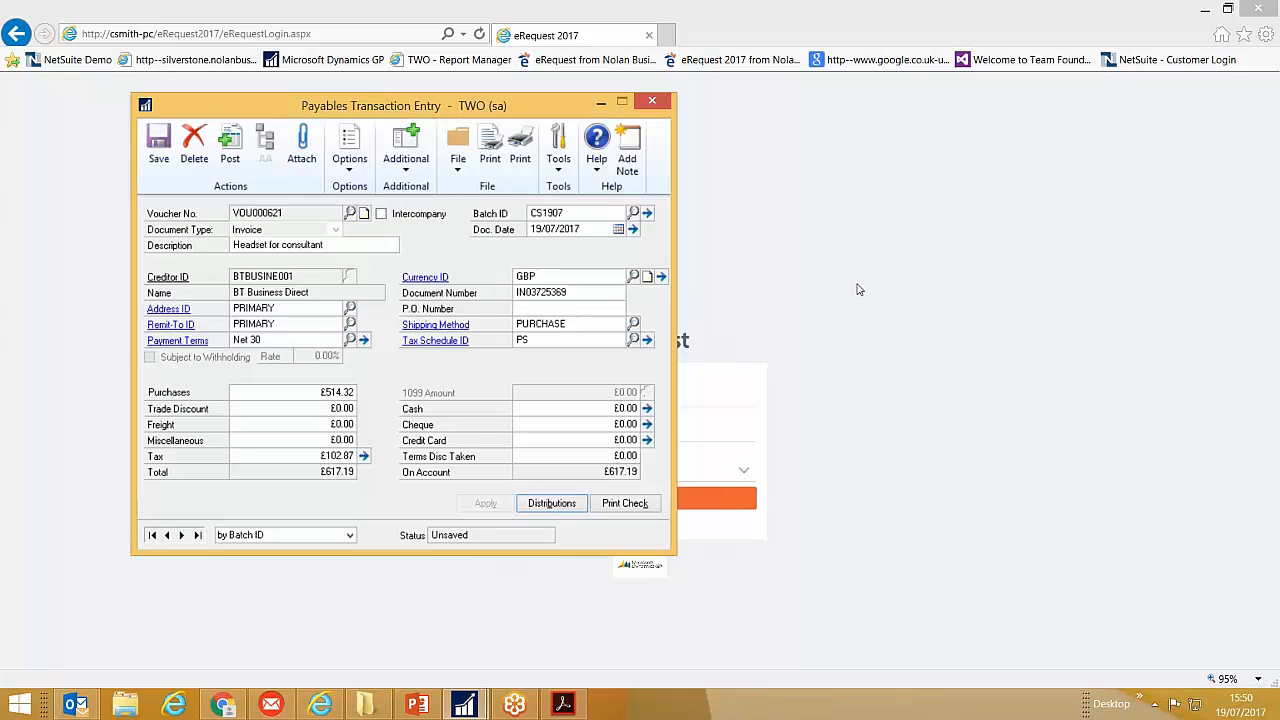
{"action": "left_click", "coordinate": [413, 158]}
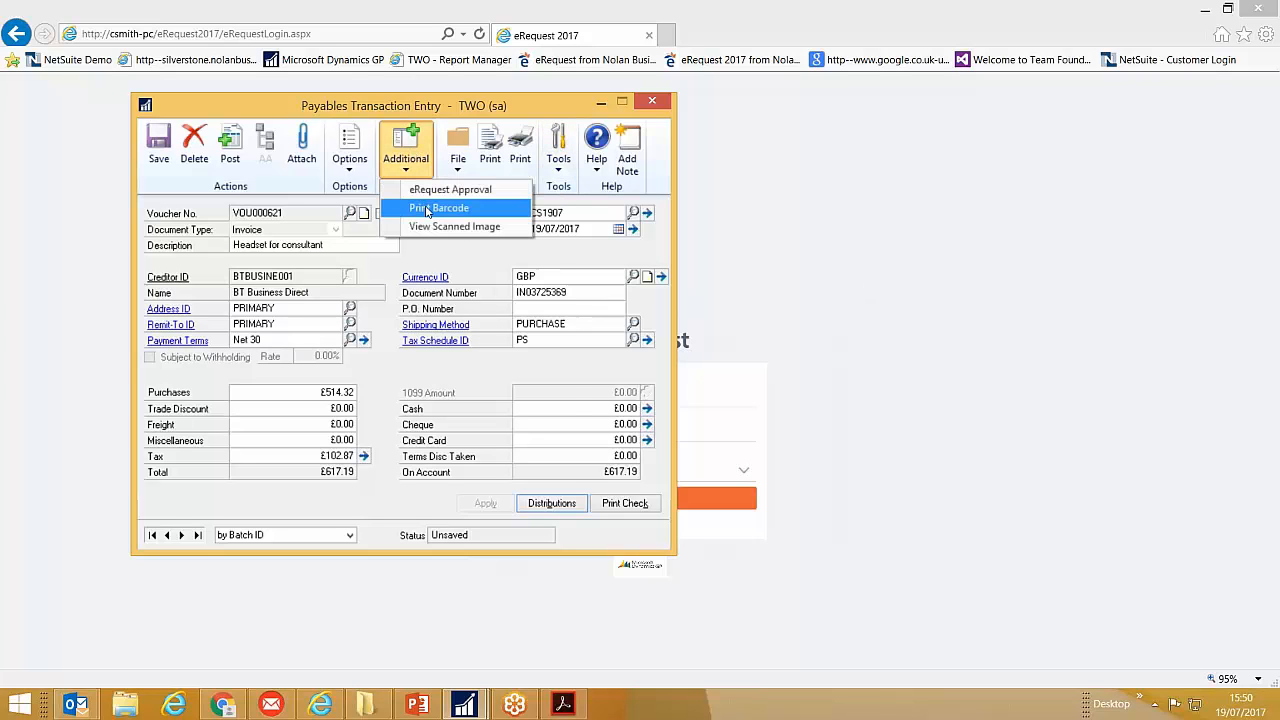
{"action": "left_click", "coordinate": [427, 209]}
{"action": "left_click", "coordinate": [604, 323]}
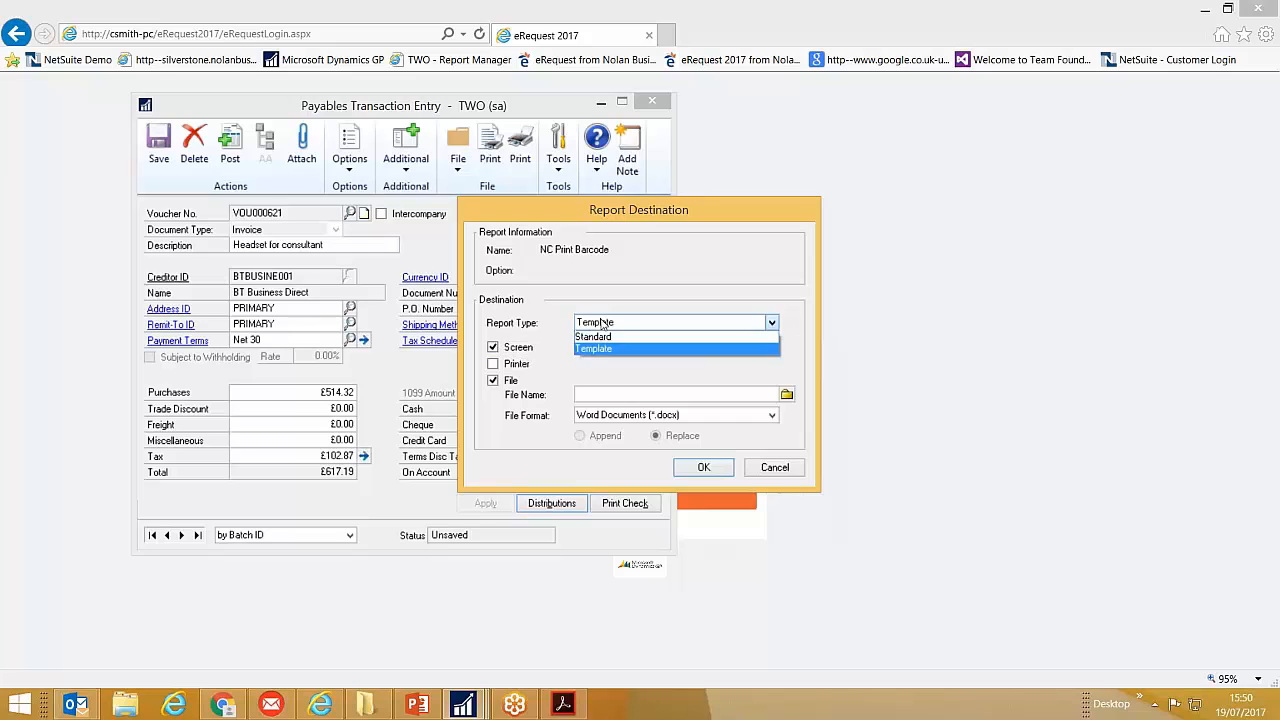
{"action": "left_click", "coordinate": [596, 337]}
{"action": "left_click", "coordinate": [493, 381]}
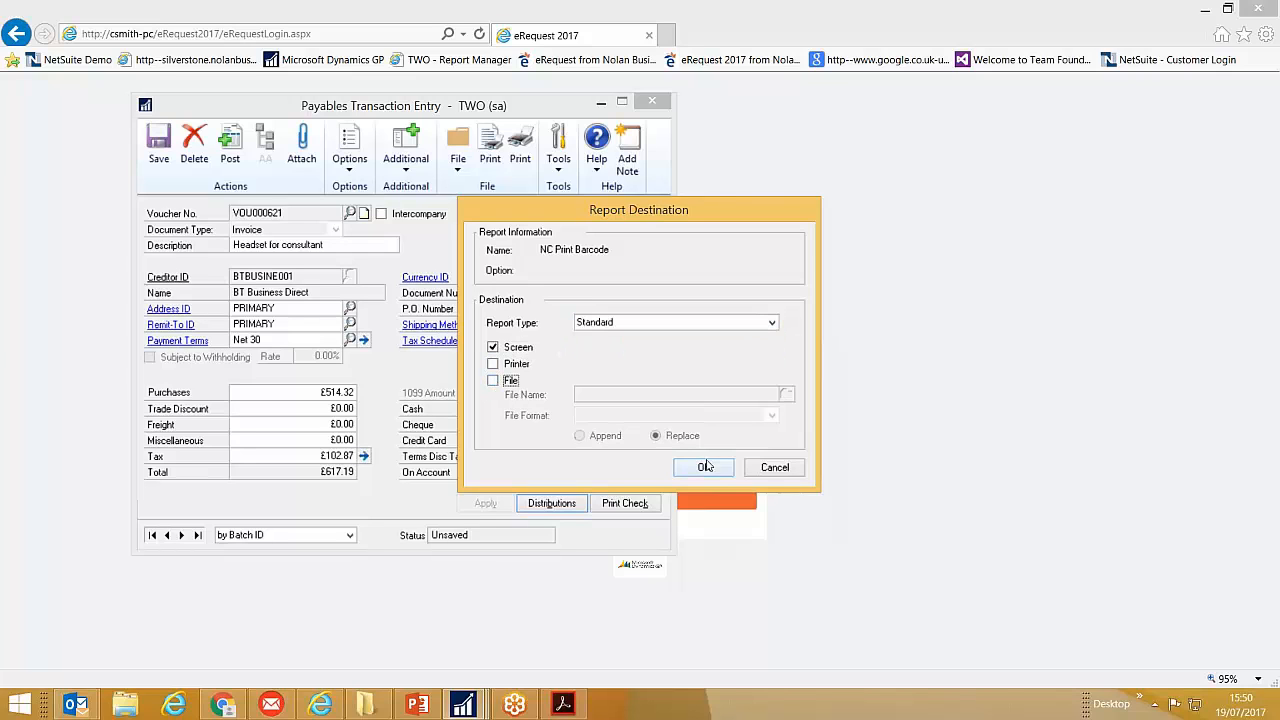
{"action": "left_click", "coordinate": [703, 468]}
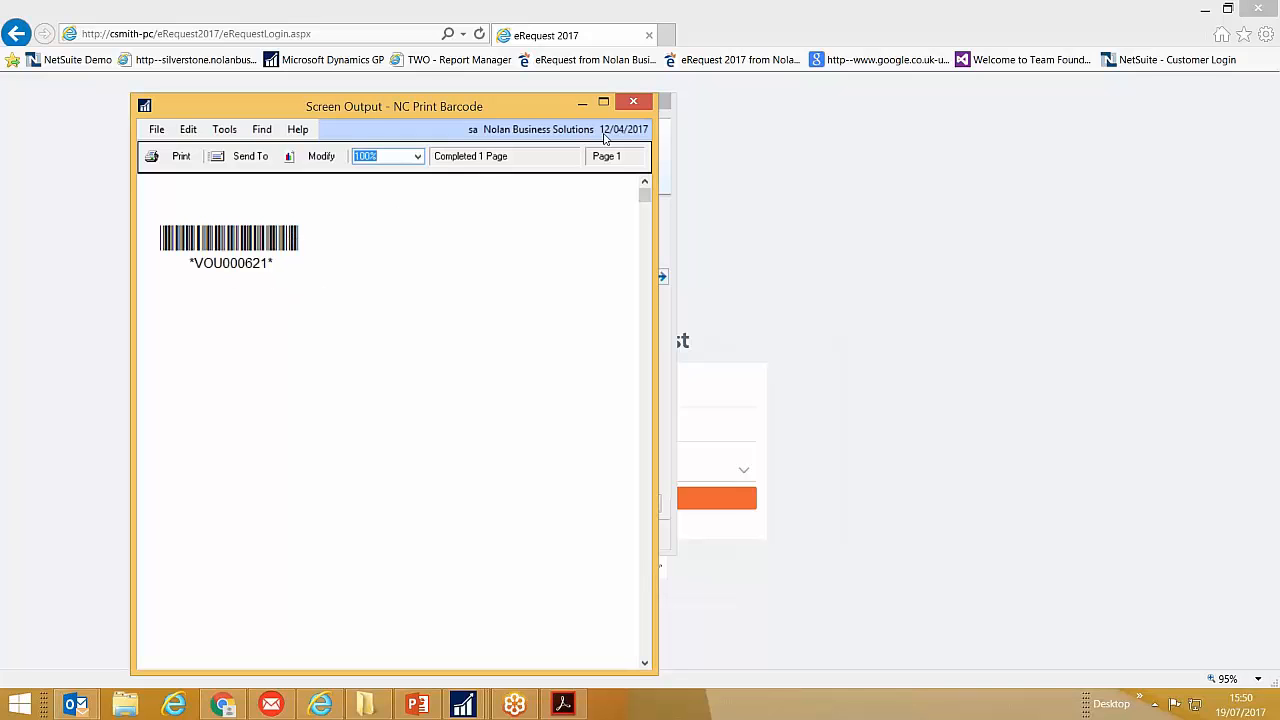
{"action": "left_click", "coordinate": [641, 103]}
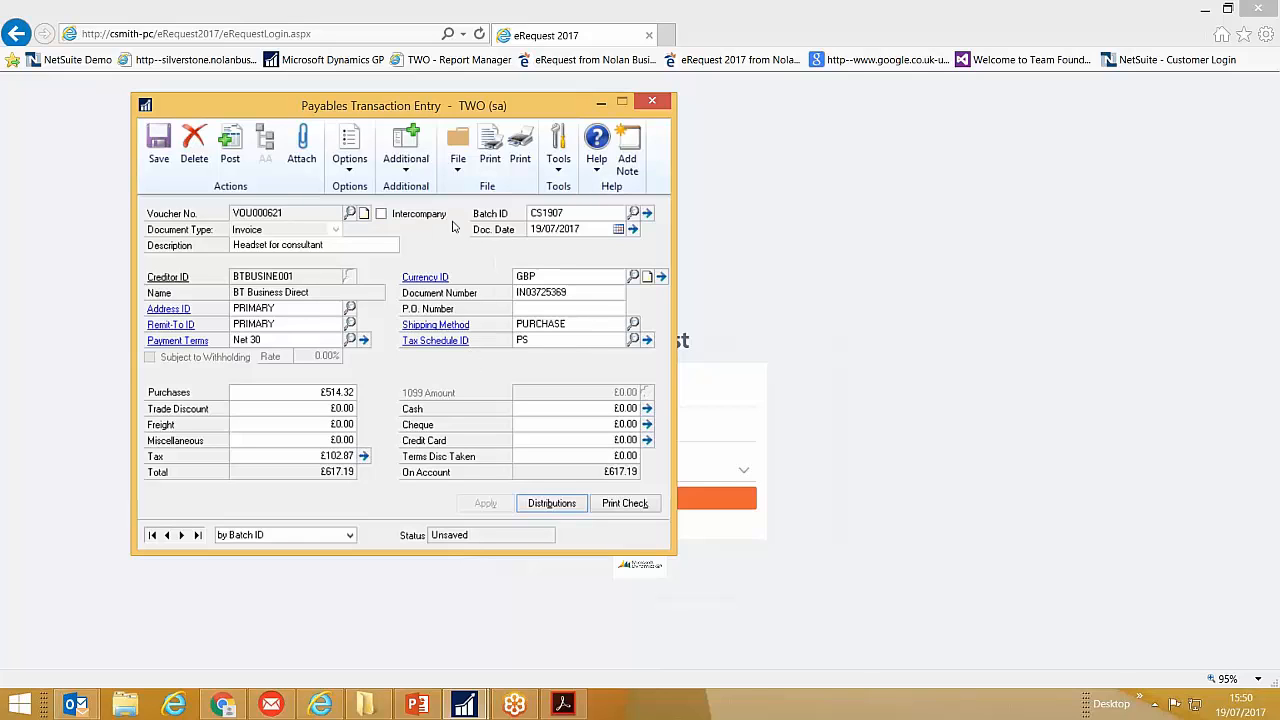
- Save the BT Business Direct invoice transaction and close its entry window
{"action": "left_click", "coordinate": [424, 158]}
{"action": "left_click", "coordinate": [446, 190]}
{"action": "left_click", "coordinate": [179, 170]}
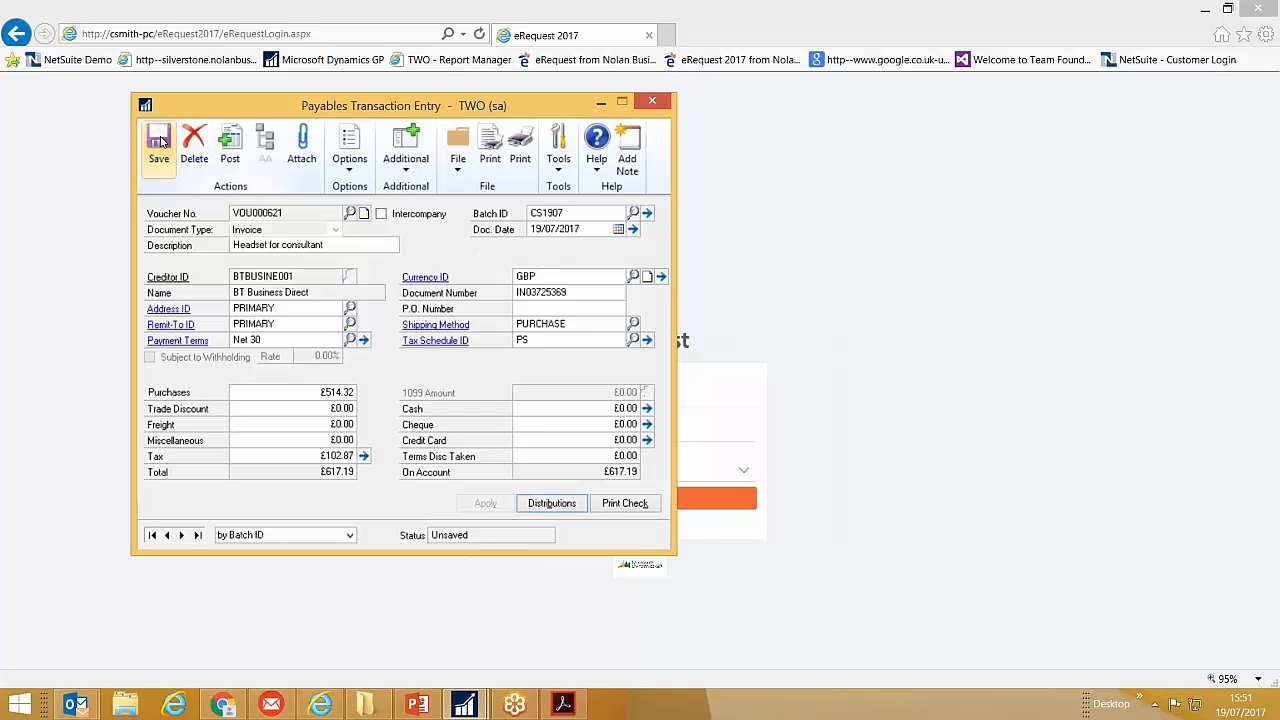
{"action": "left_click", "coordinate": [658, 106]}
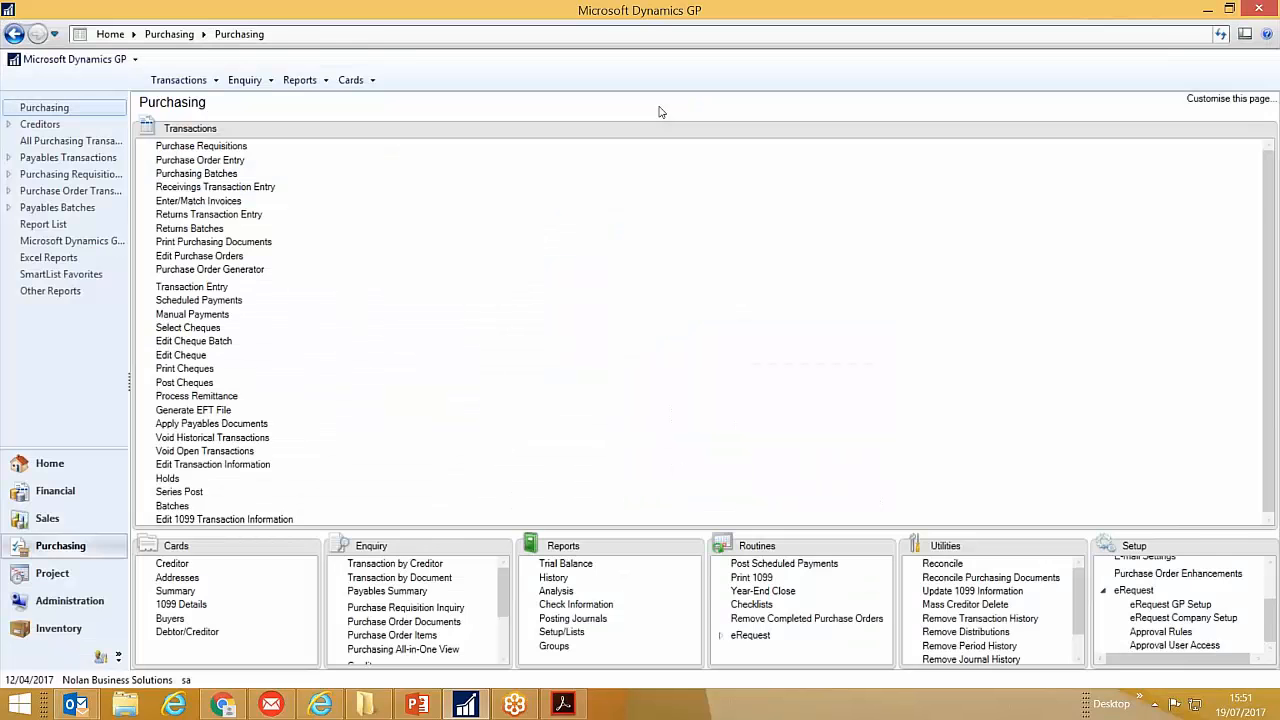
- Open the "IA Require Approval" reminder list from the home page to review invoices awaiting approval
{"action": "left_click", "coordinate": [47, 466]}
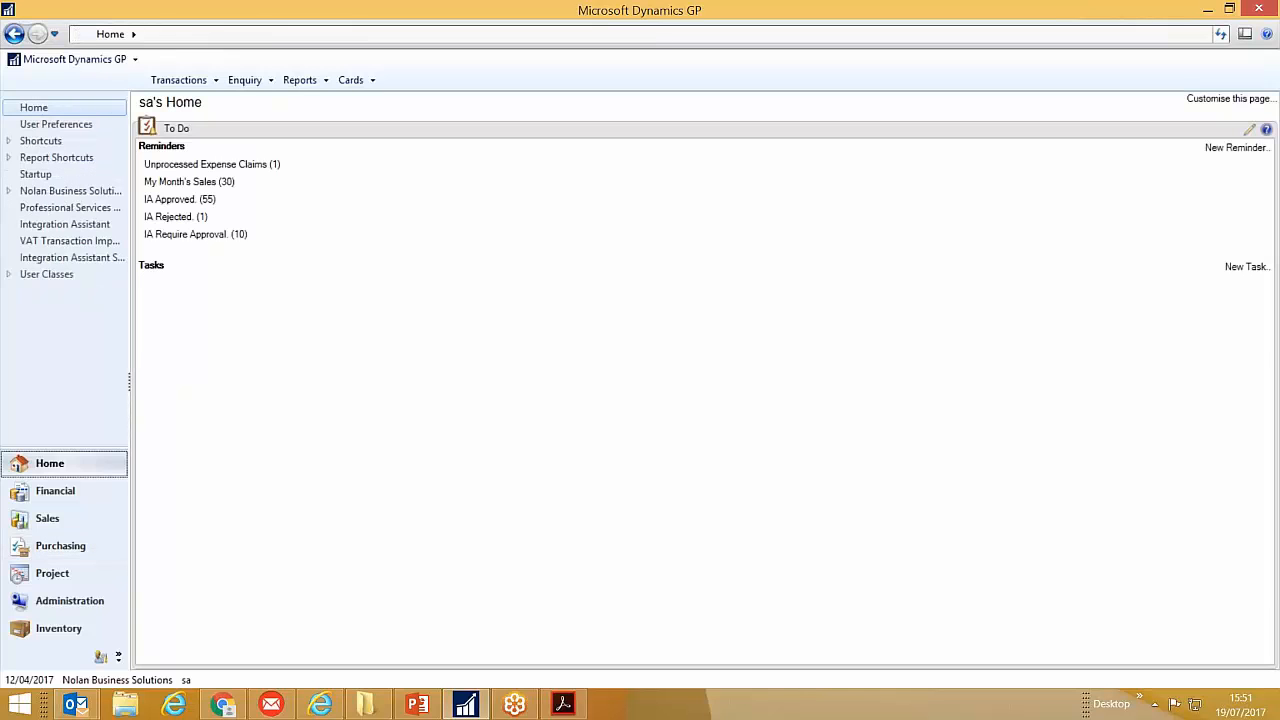
{"action": "left_click", "coordinate": [207, 237]}
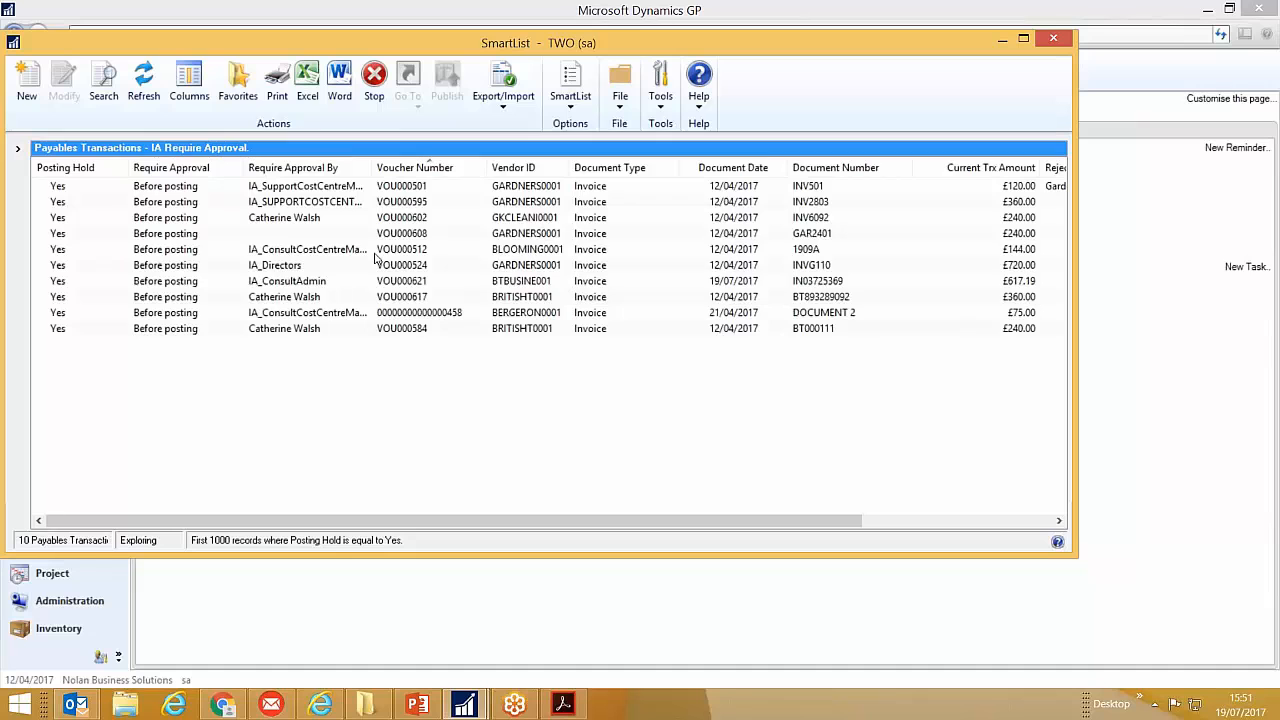
- Sort the IA Require Approval list by voucher number and select the BT Business Direct invoice VOU000621
{"action": "left_click", "coordinate": [444, 163]}
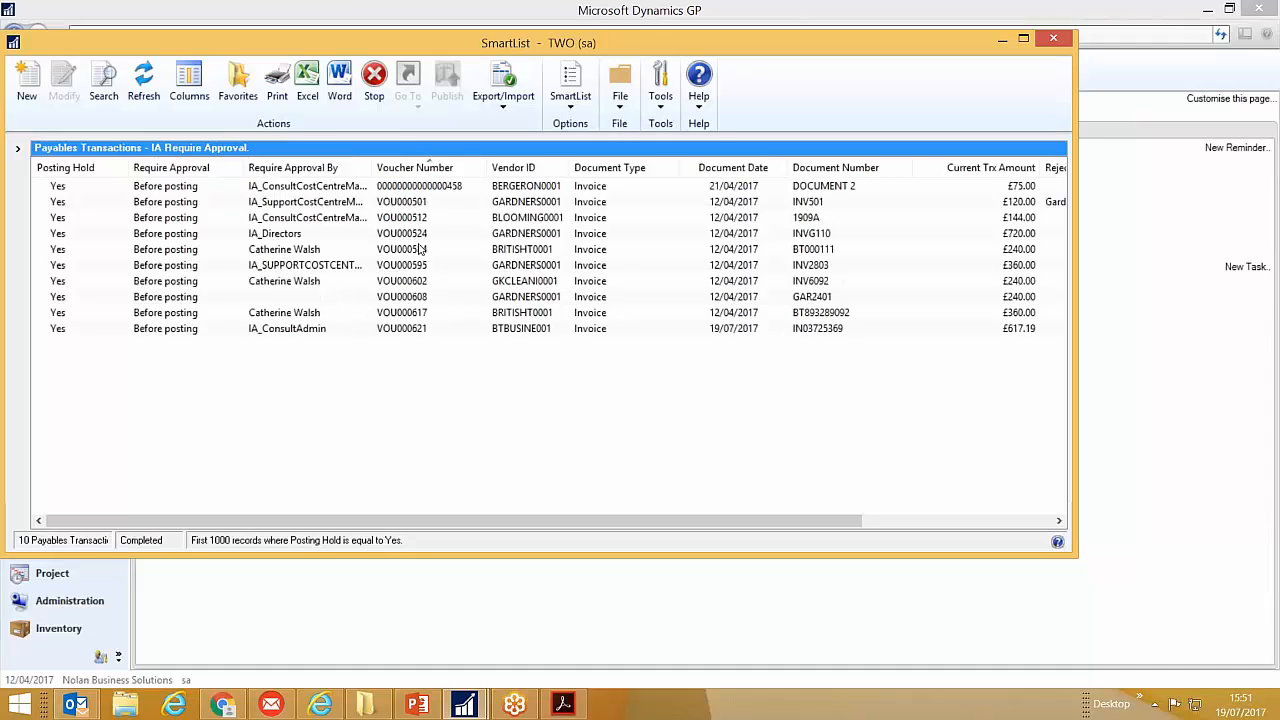
{"action": "left_click", "coordinate": [409, 333]}
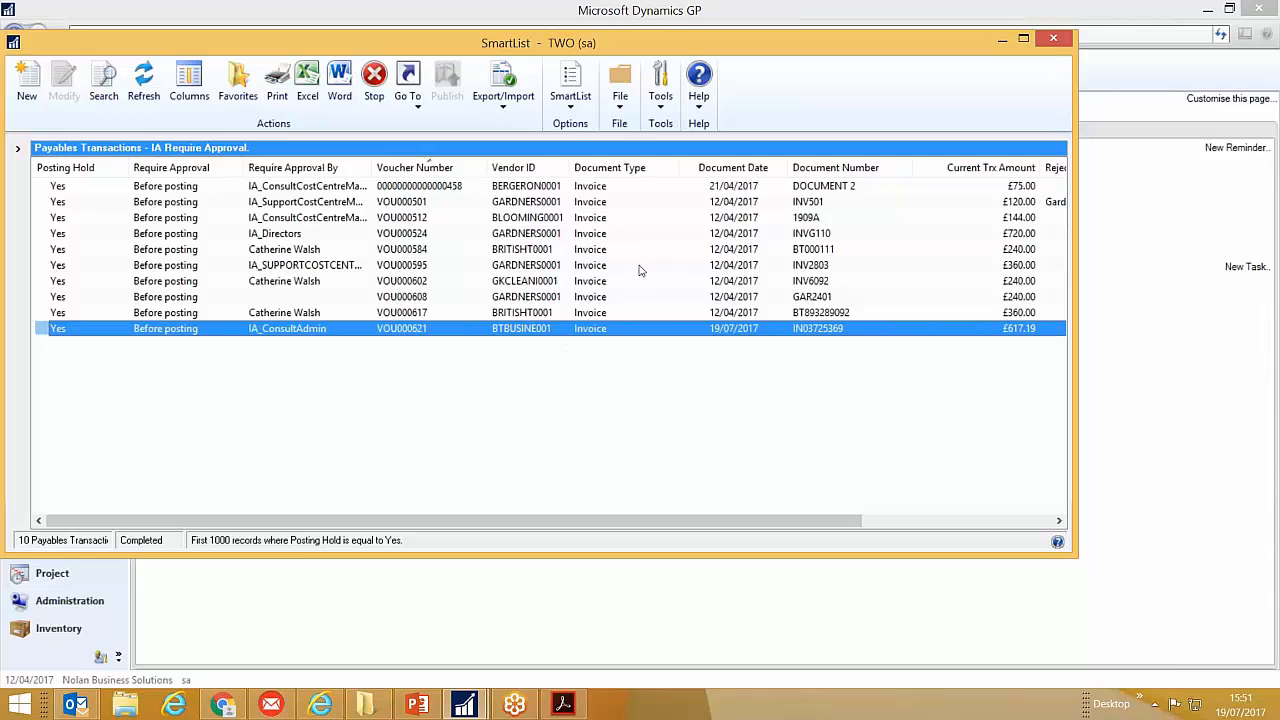
{"action": "left_click_drag", "start_coordinate": [758, 52], "coordinate": [765, 59]}
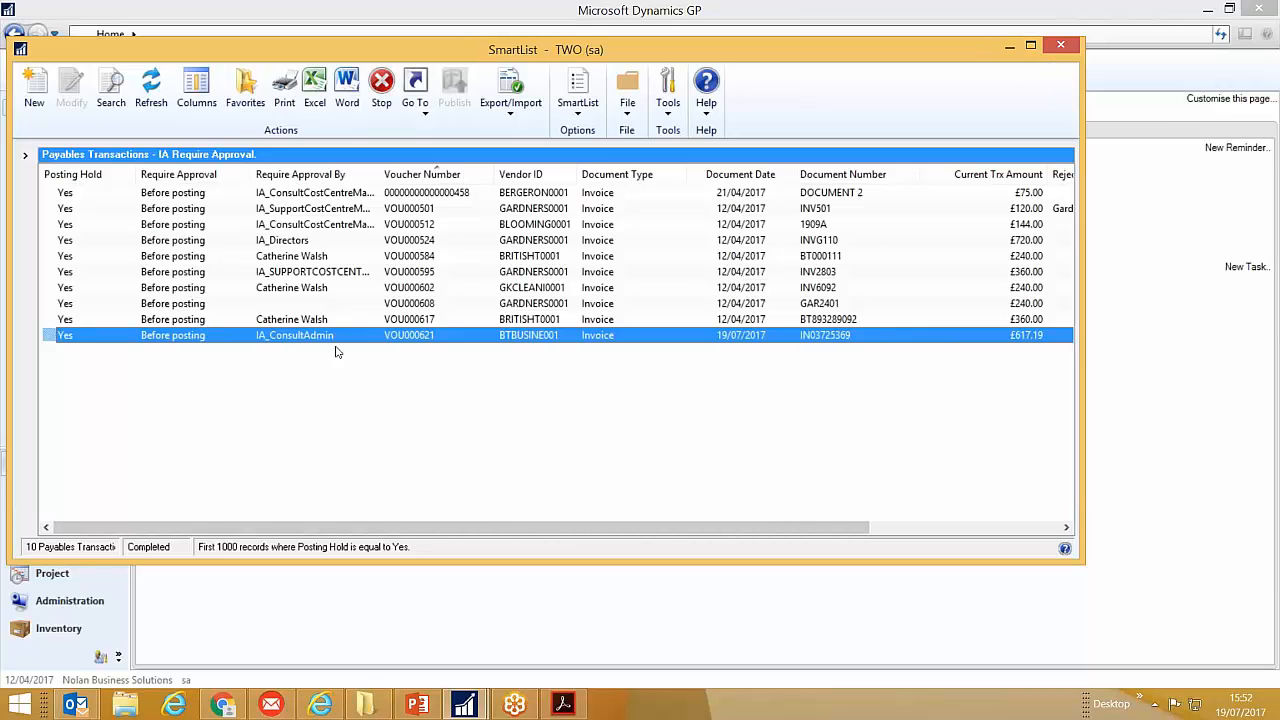
- Switch to eRequest and sign in with the first approver's login ID and password for the company Nolan Business Solutions
{"action": "mouse_move", "coordinate": [320, 710]}
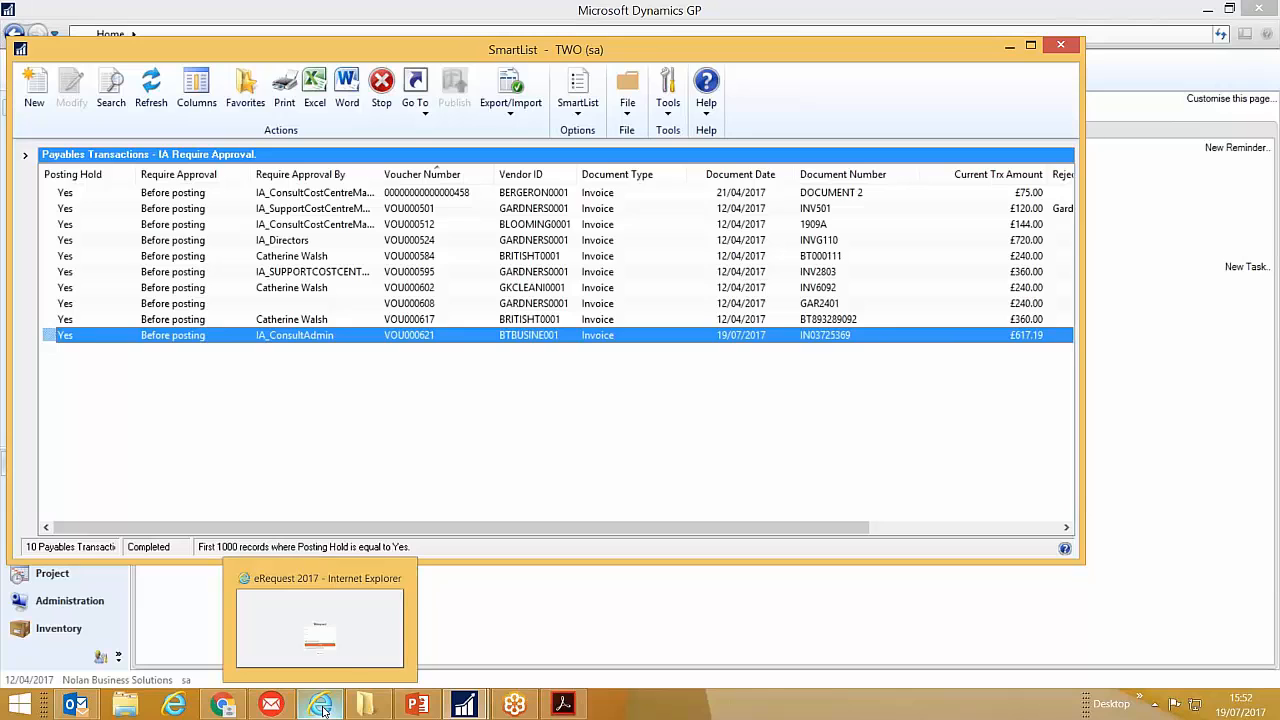
{"action": "left_click", "coordinate": [378, 640]}
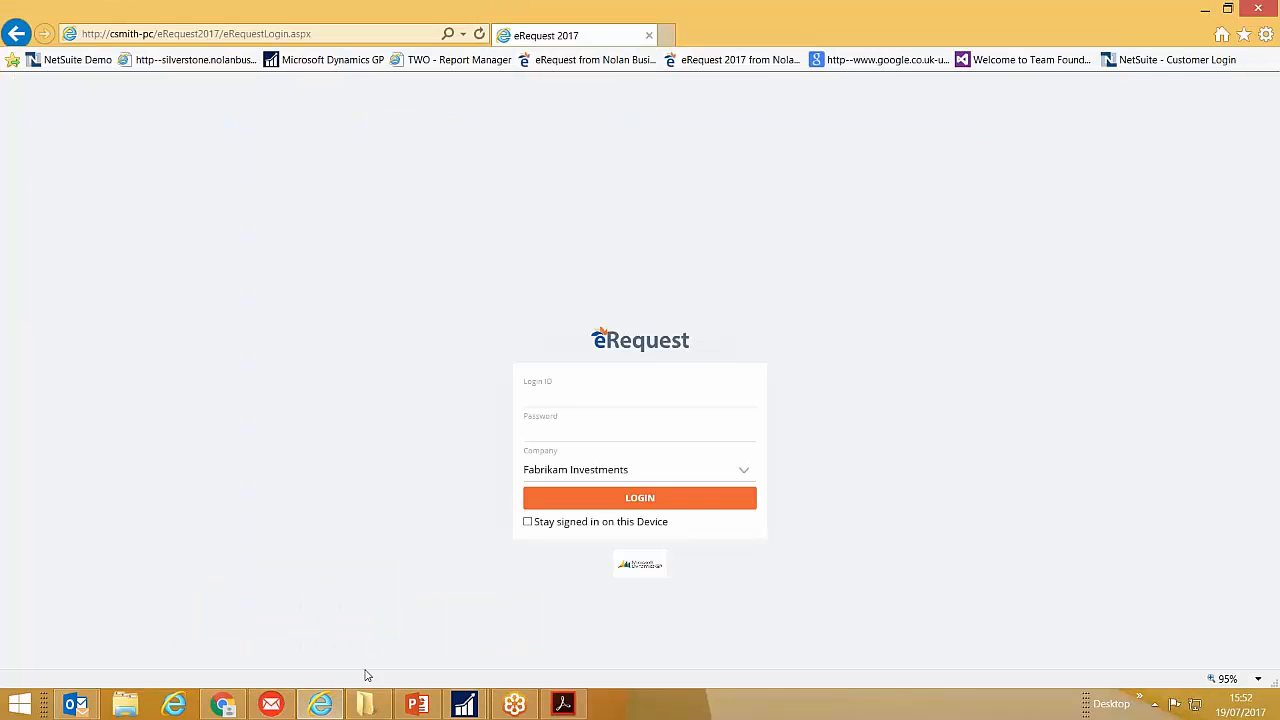
{"action": "left_click", "coordinate": [564, 402]}
{"action": "type", "text": "Leanne"}
{"action": "type", "text": "•••••••••"}
{"action": "key", "text": "Tab"}
{"action": "key", "text": "Down"}
{"action": "key", "text": "Tab"}
{"action": "key", "text": "Return"}
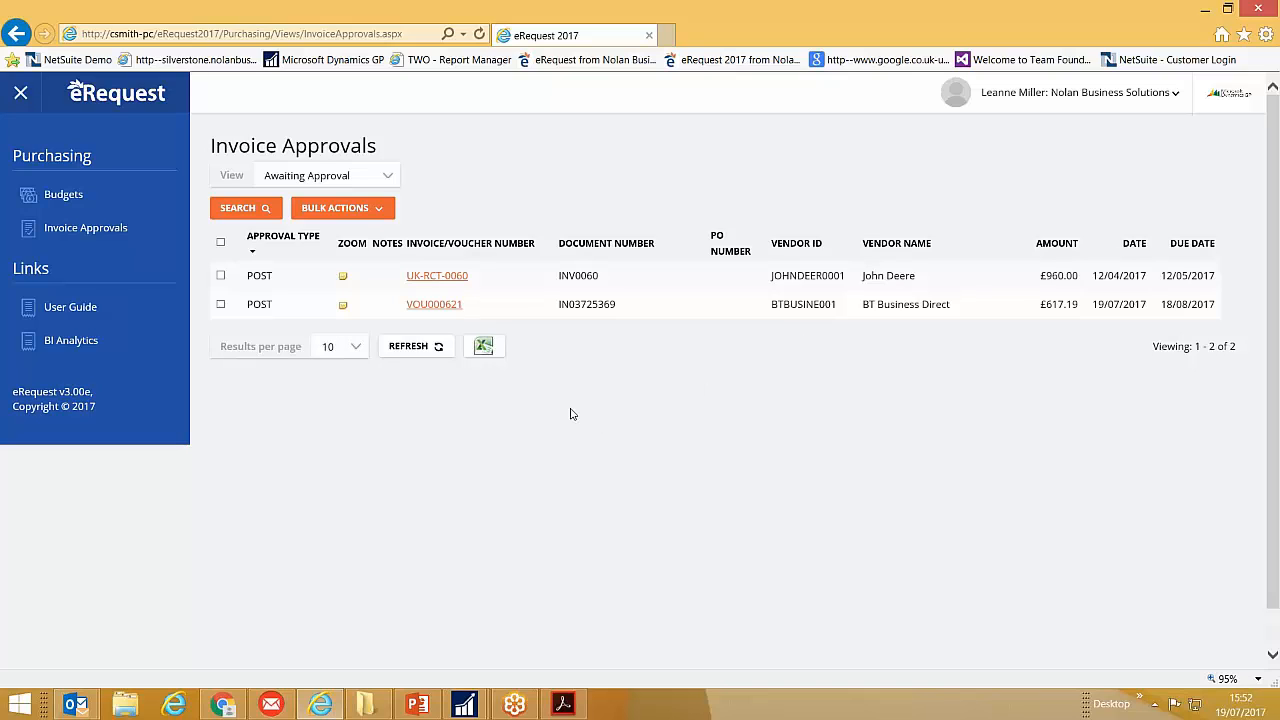
- Open BT Business Direct invoice VOU000621 from the approvals list and review its amounts and purchase distribution
{"action": "left_click", "coordinate": [436, 306]}
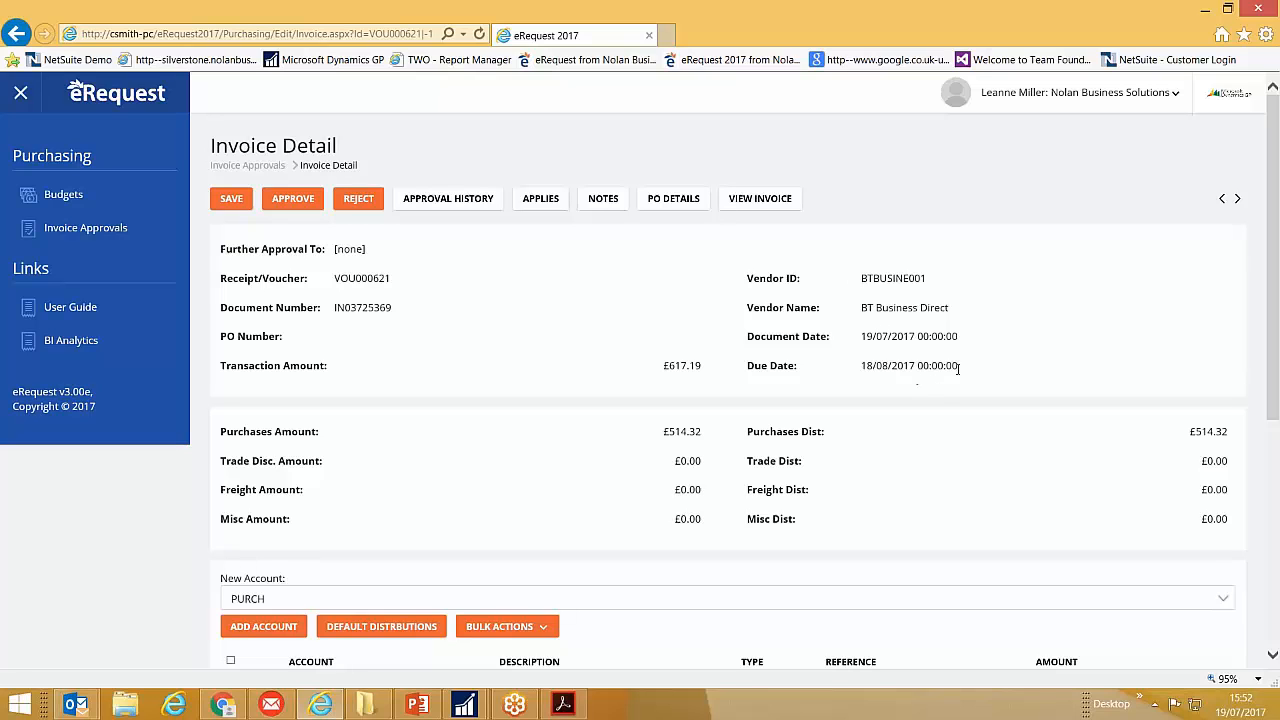
{"action": "scroll", "coordinate": [940, 375], "scroll_direction": "down", "scroll_amount": 3}
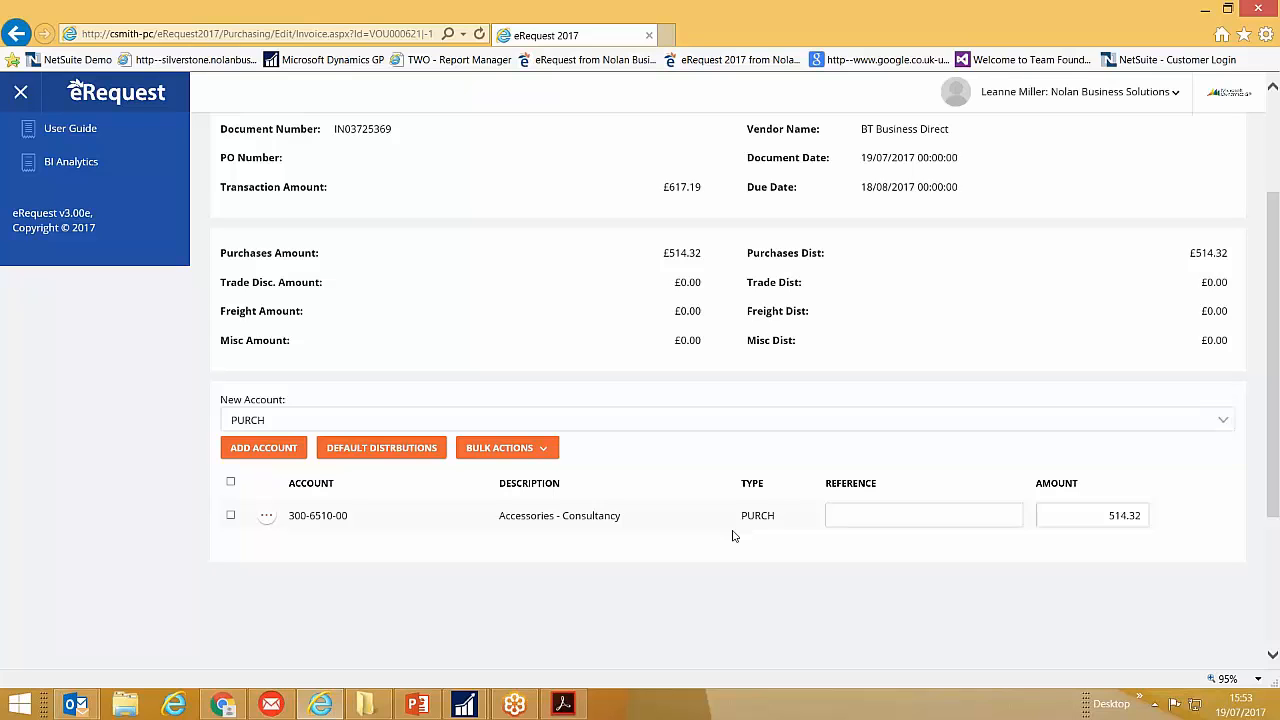
{"action": "left_click", "coordinate": [846, 511]}
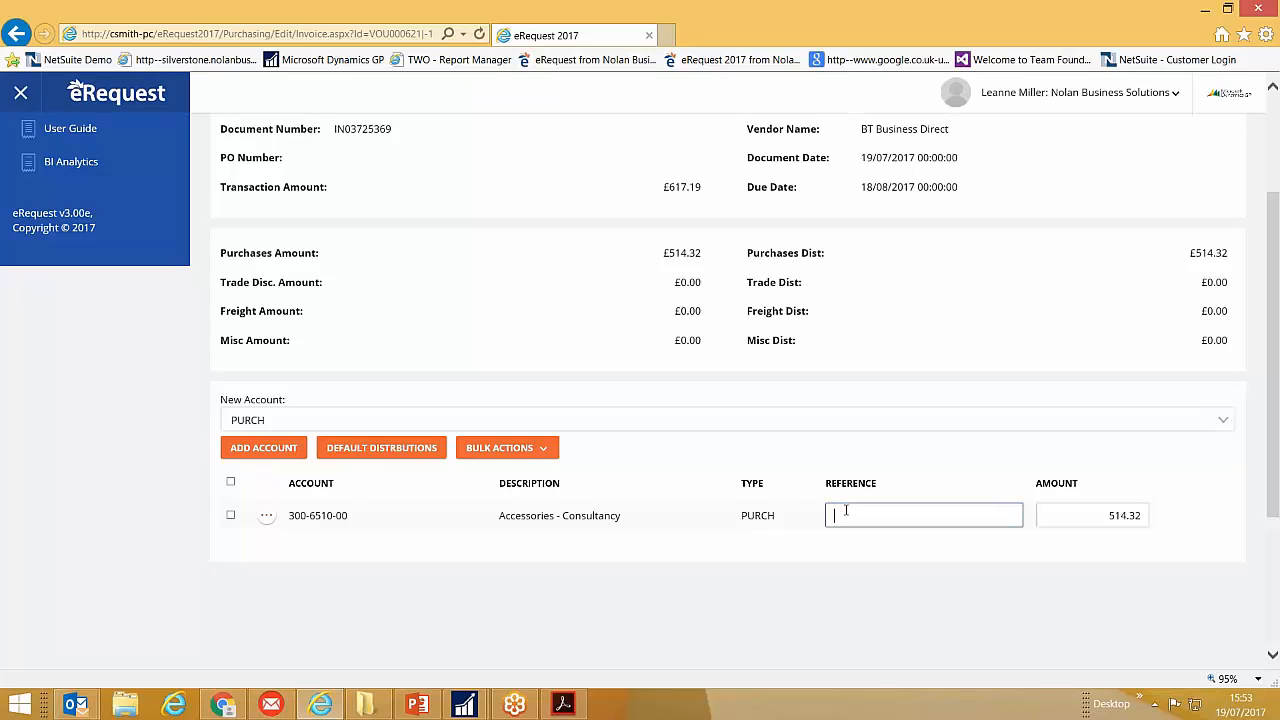
{"action": "scroll", "coordinate": [646, 451], "scroll_direction": "up", "scroll_amount": 3}
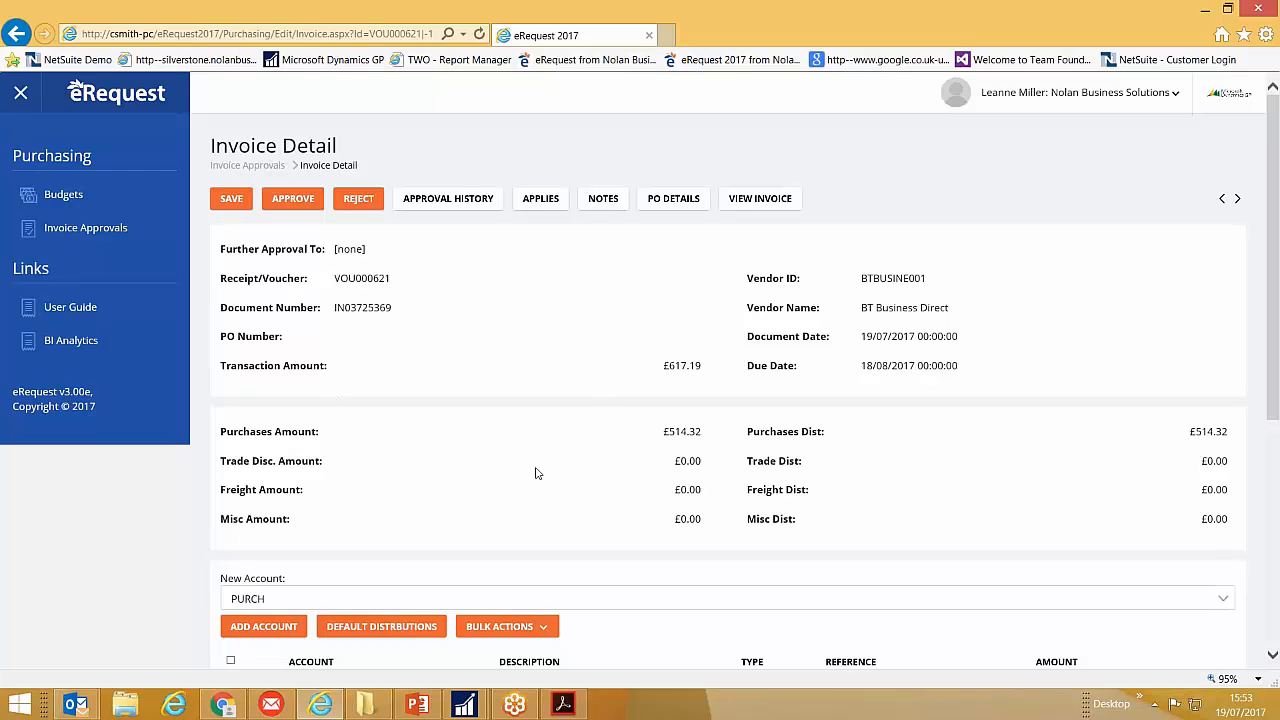
- View the scanned image of the invoice, then close it and return to the invoice detail
{"action": "left_click", "coordinate": [752, 200]}
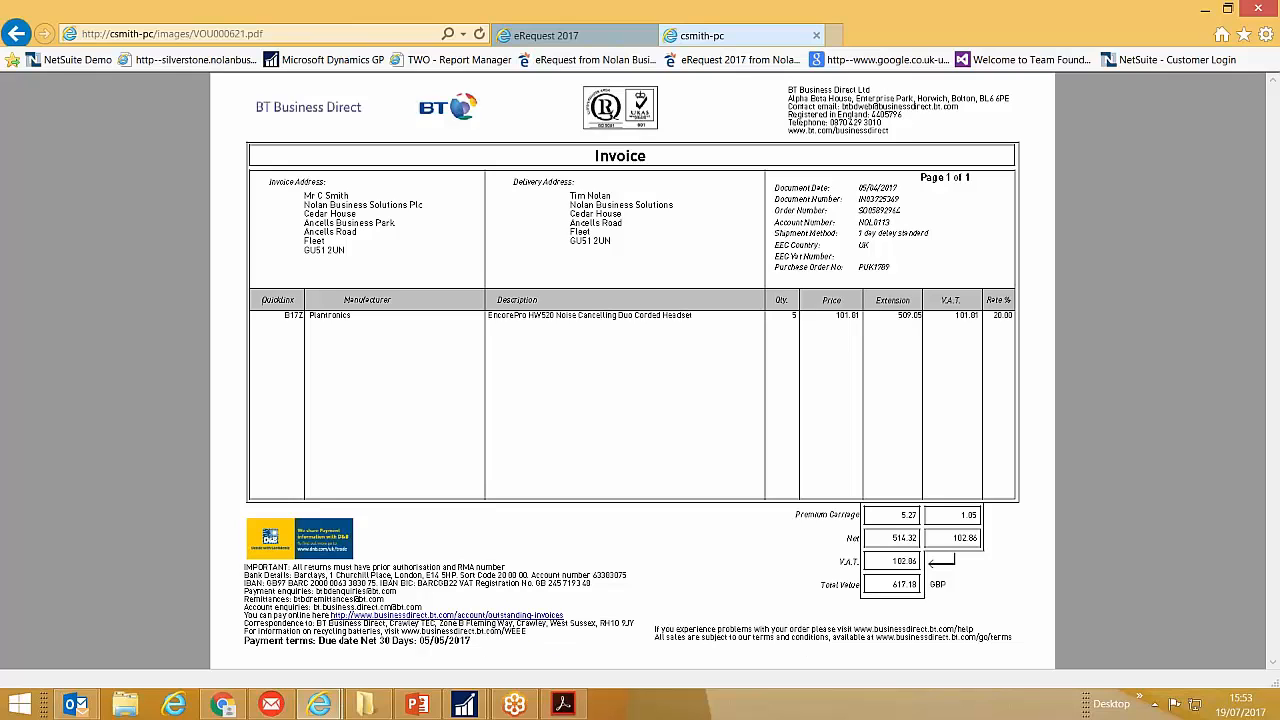
{"action": "left_click", "coordinate": [818, 37]}
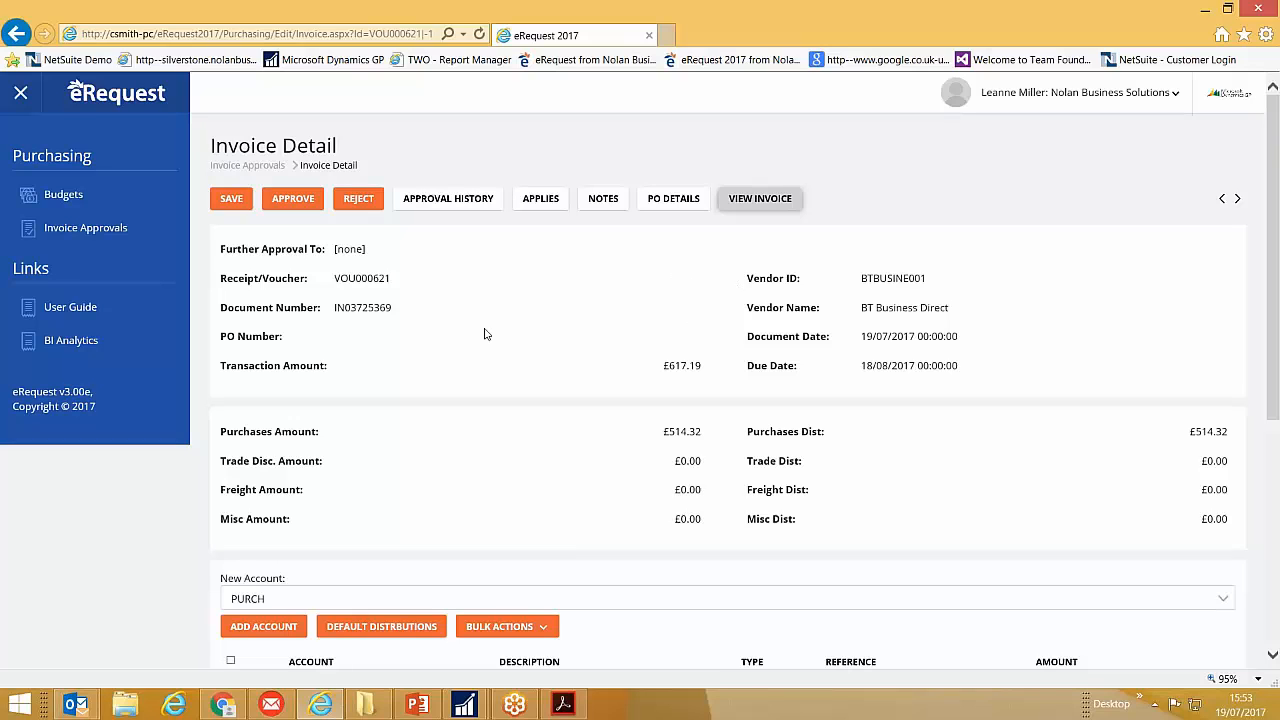
{"action": "scroll", "coordinate": [540, 505], "scroll_direction": "down", "scroll_amount": 2}
{"action": "scroll", "coordinate": [538, 503], "scroll_direction": "up", "scroll_amount": 2}
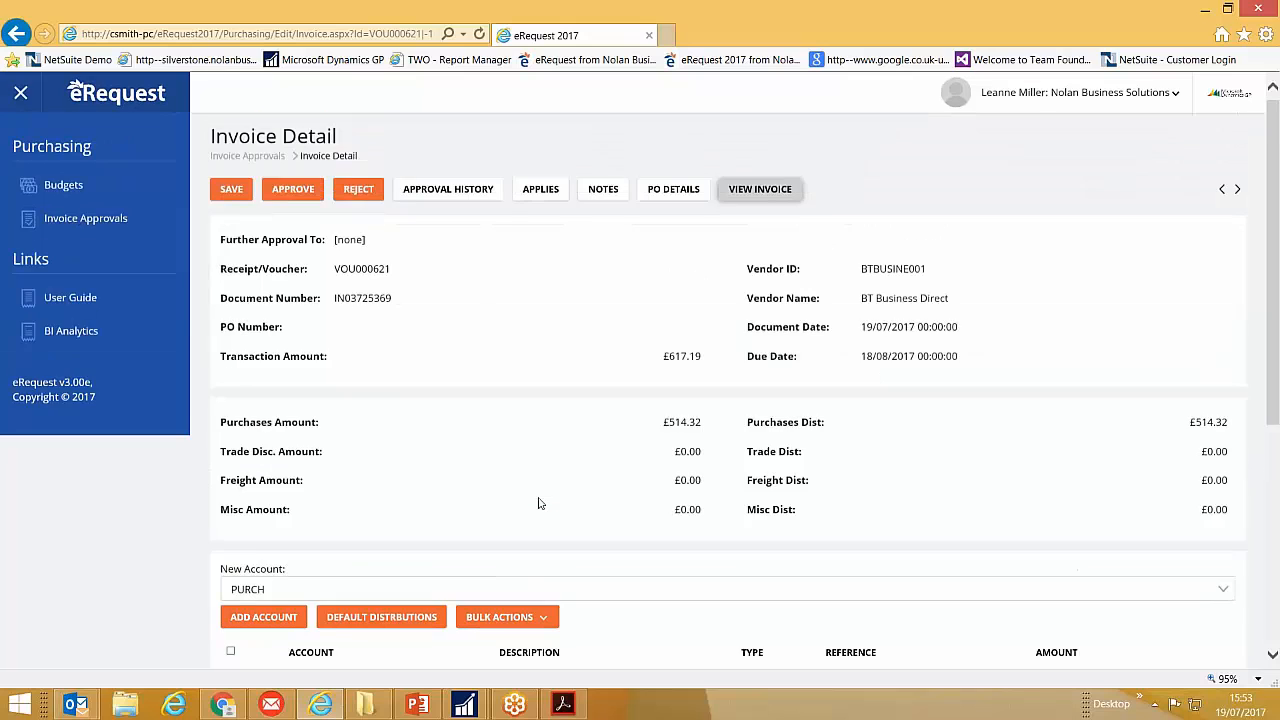
- Add an invoice note saying it was checked, did arrive and is allocated to the named colleague, then return to the invoice detail
{"action": "left_click", "coordinate": [603, 190]}
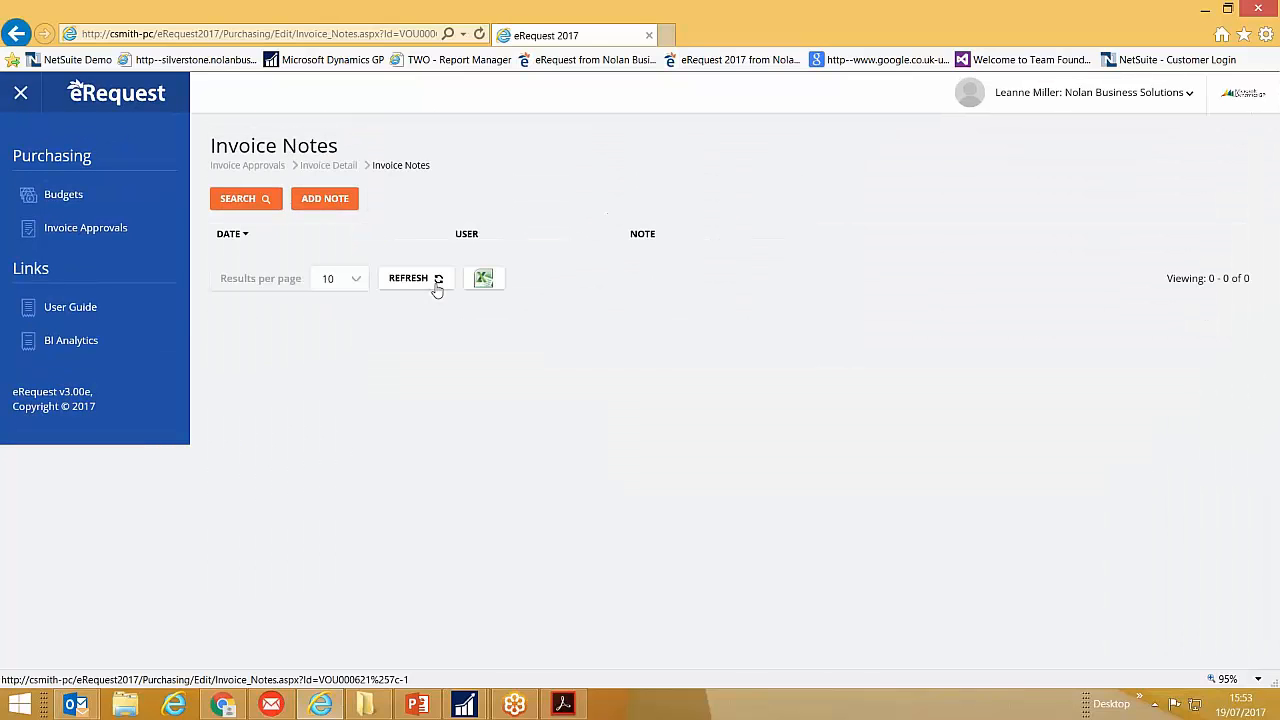
{"action": "left_click", "coordinate": [318, 199]}
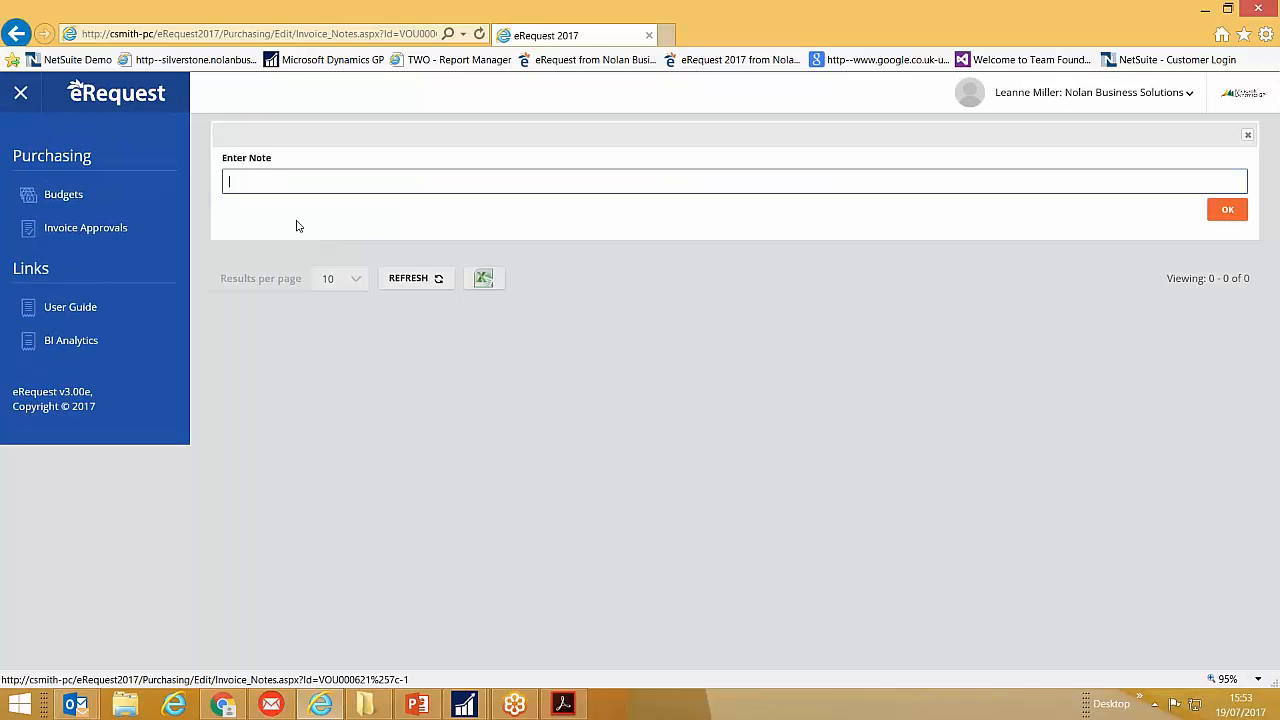
{"action": "type", "text": "Checked - it did arrive and allocated to Trudy"}
{"action": "left_click", "coordinate": [1225, 211]}
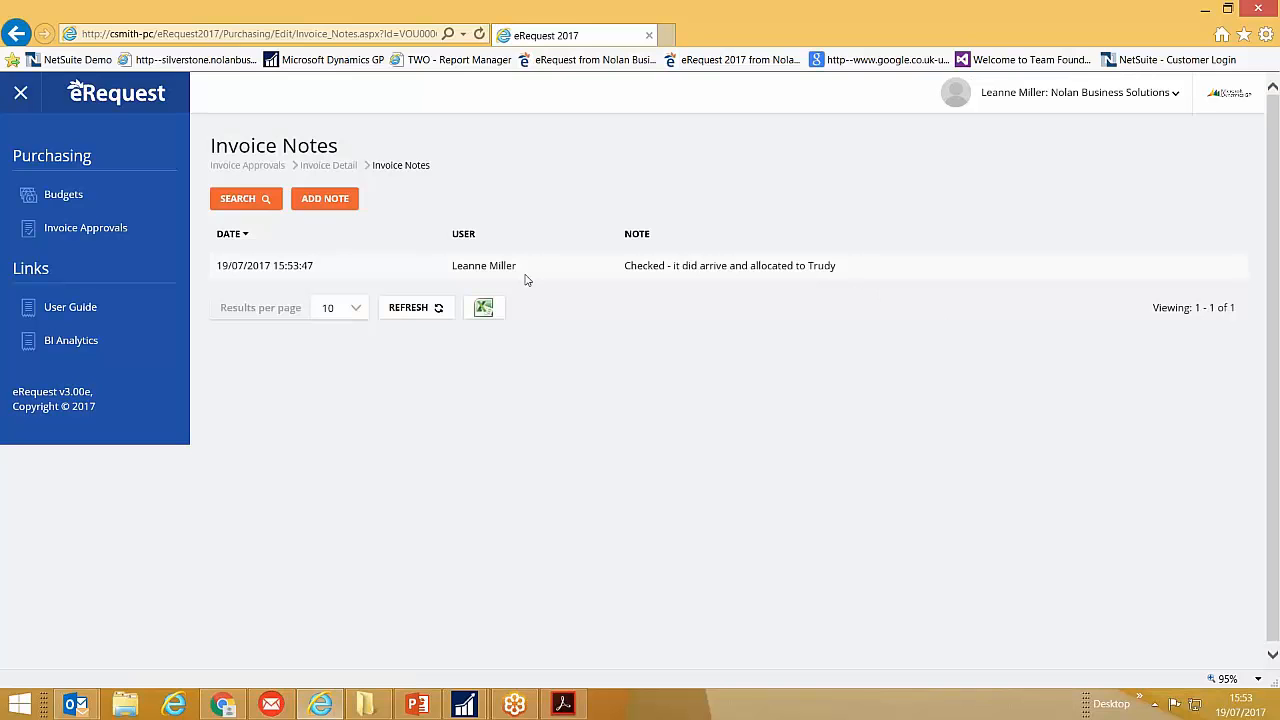
{"action": "left_click", "coordinate": [328, 165]}
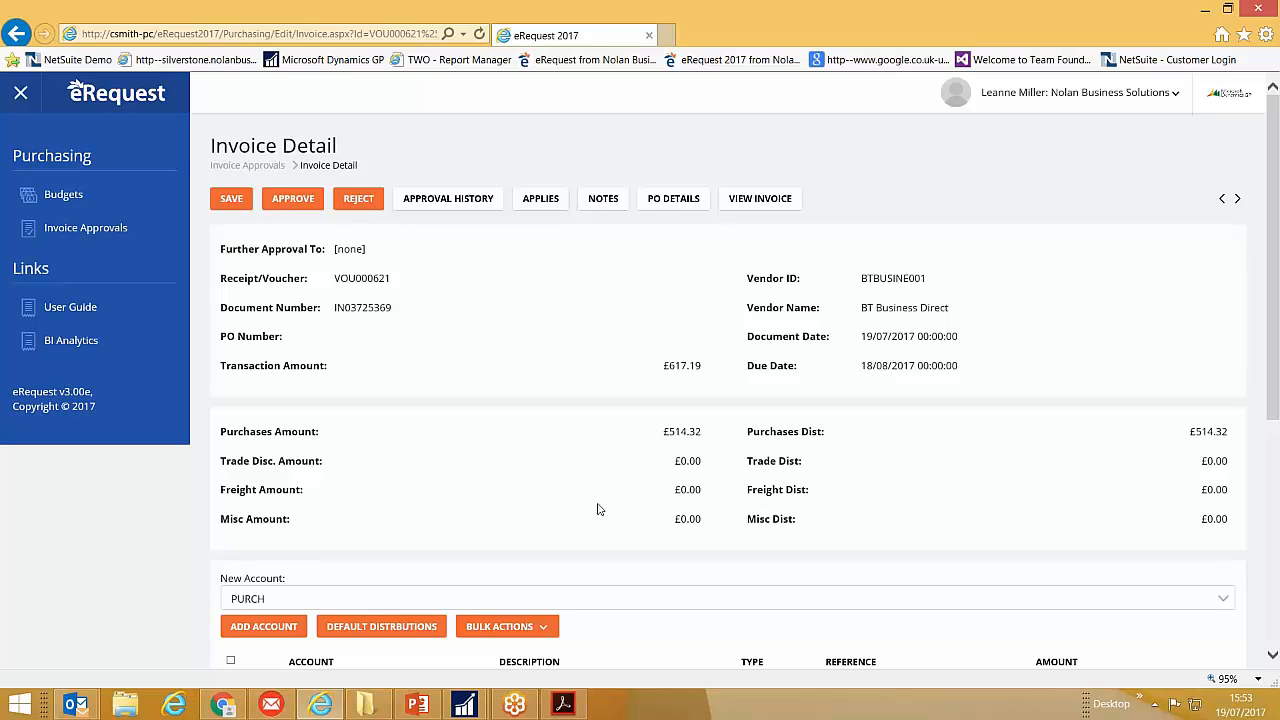
- Approve invoice VOU000621 as the first approver and acknowledge its submission for further approval
{"action": "left_click", "coordinate": [293, 201]}
{"action": "left_click", "coordinate": [1211, 212]}
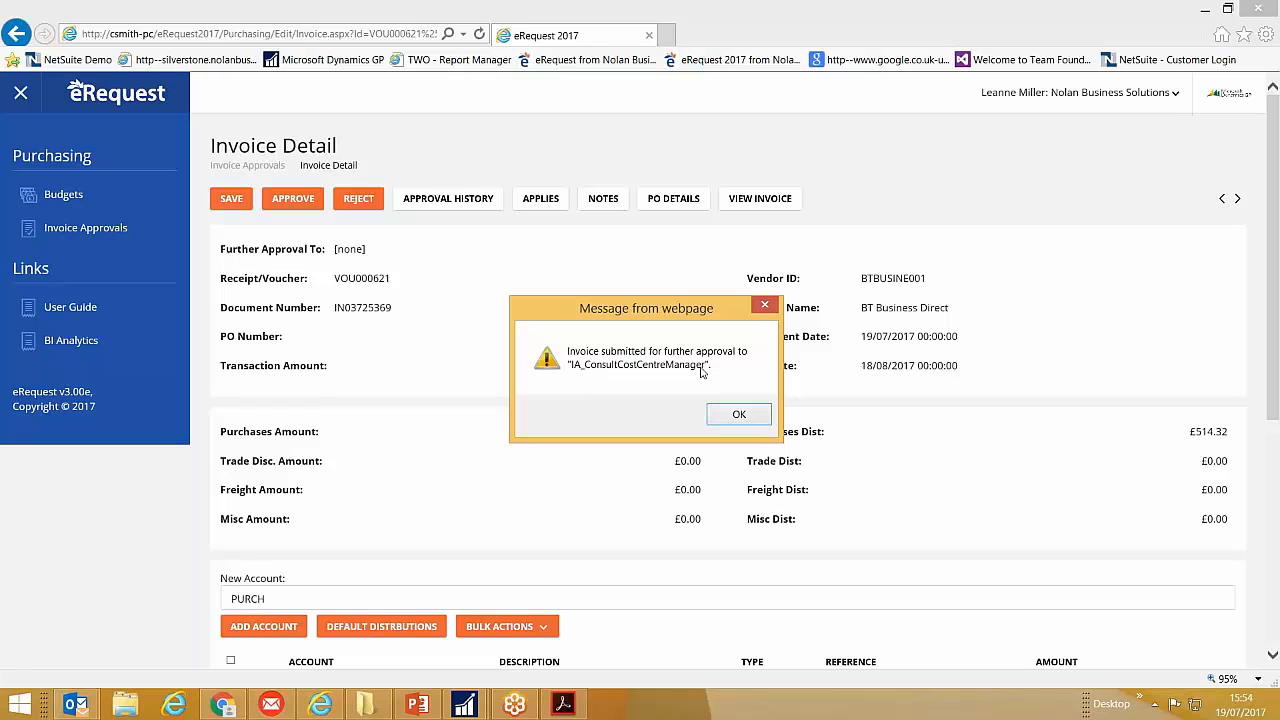
{"action": "left_click", "coordinate": [739, 415]}
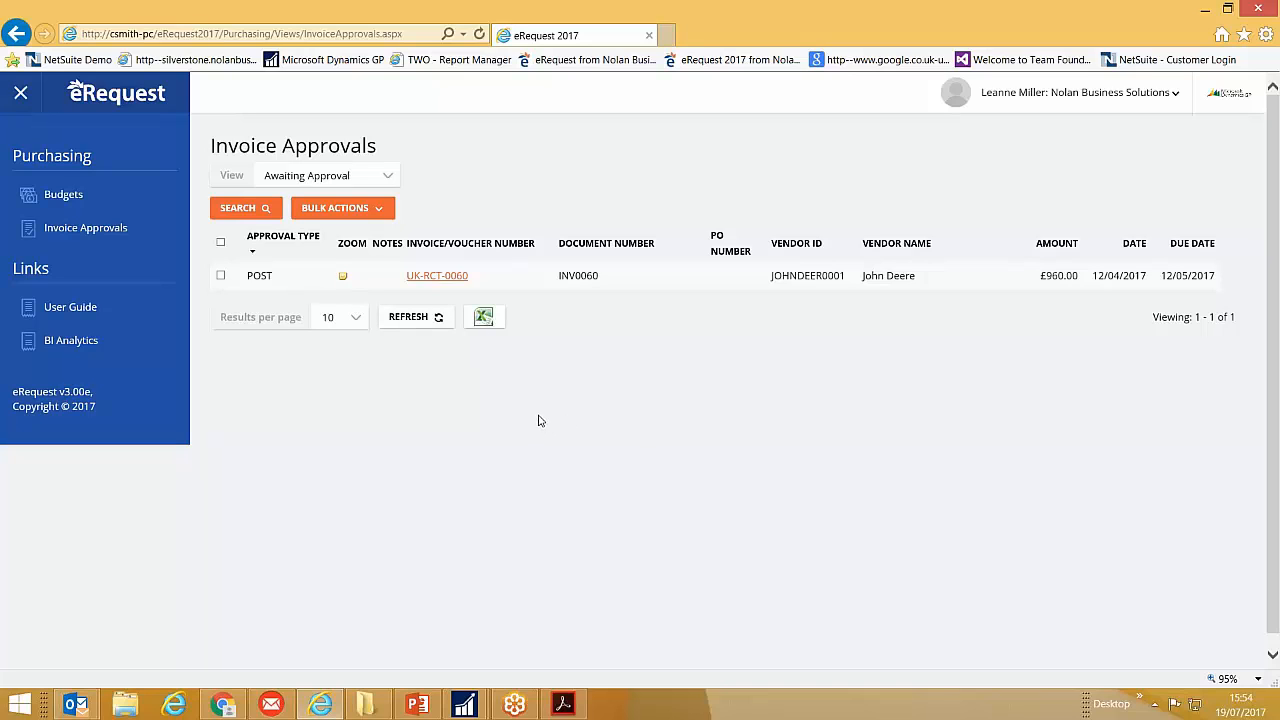
- Log out of eRequest and sign in to Nolan Business Solutions with the second approver's login ID and password
{"action": "left_click", "coordinate": [1046, 98]}
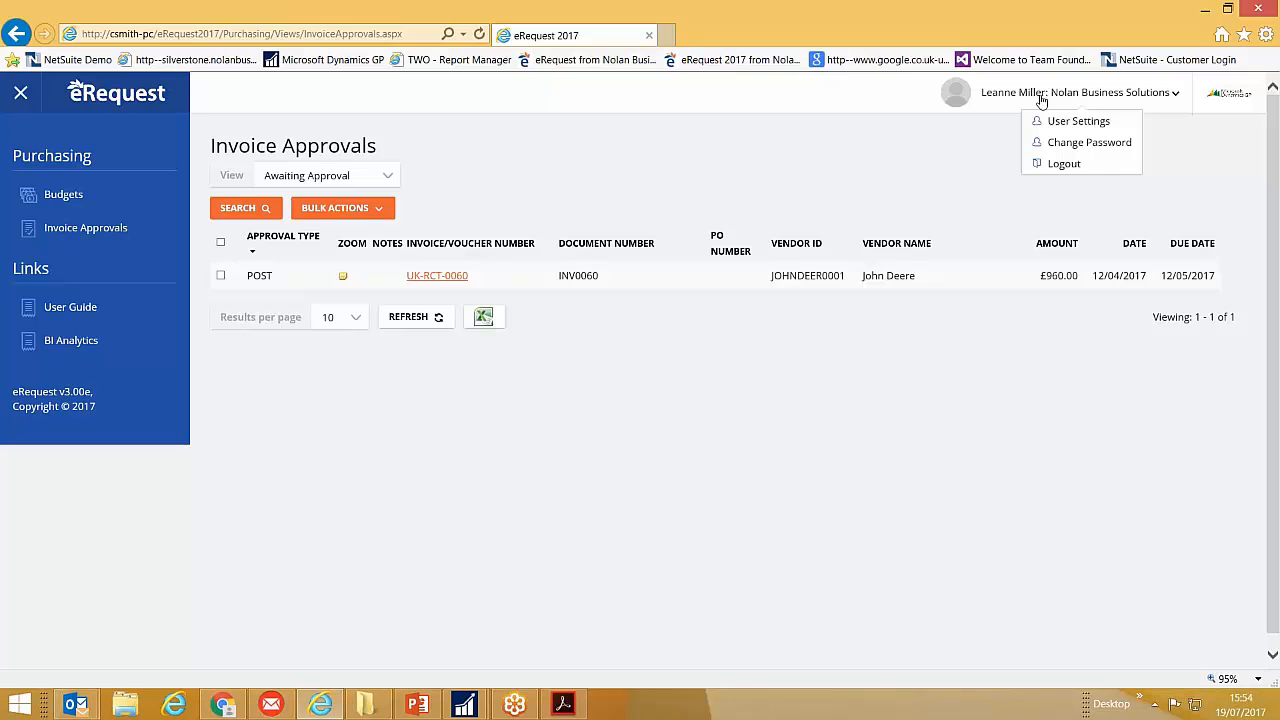
{"action": "left_click", "coordinate": [1066, 166]}
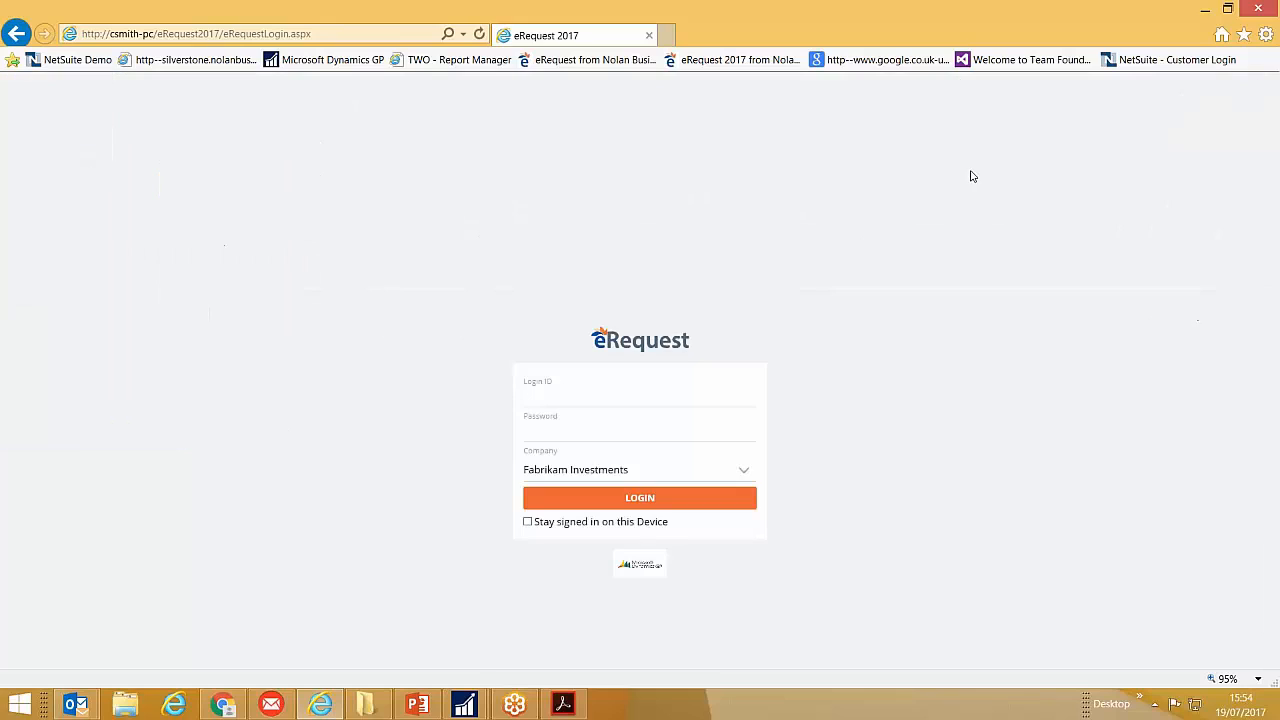
{"action": "left_click", "coordinate": [576, 390]}
{"action": "type", "text": "Andy"}
{"action": "type", "text": "••••••••"}
{"action": "key", "text": "Return"}
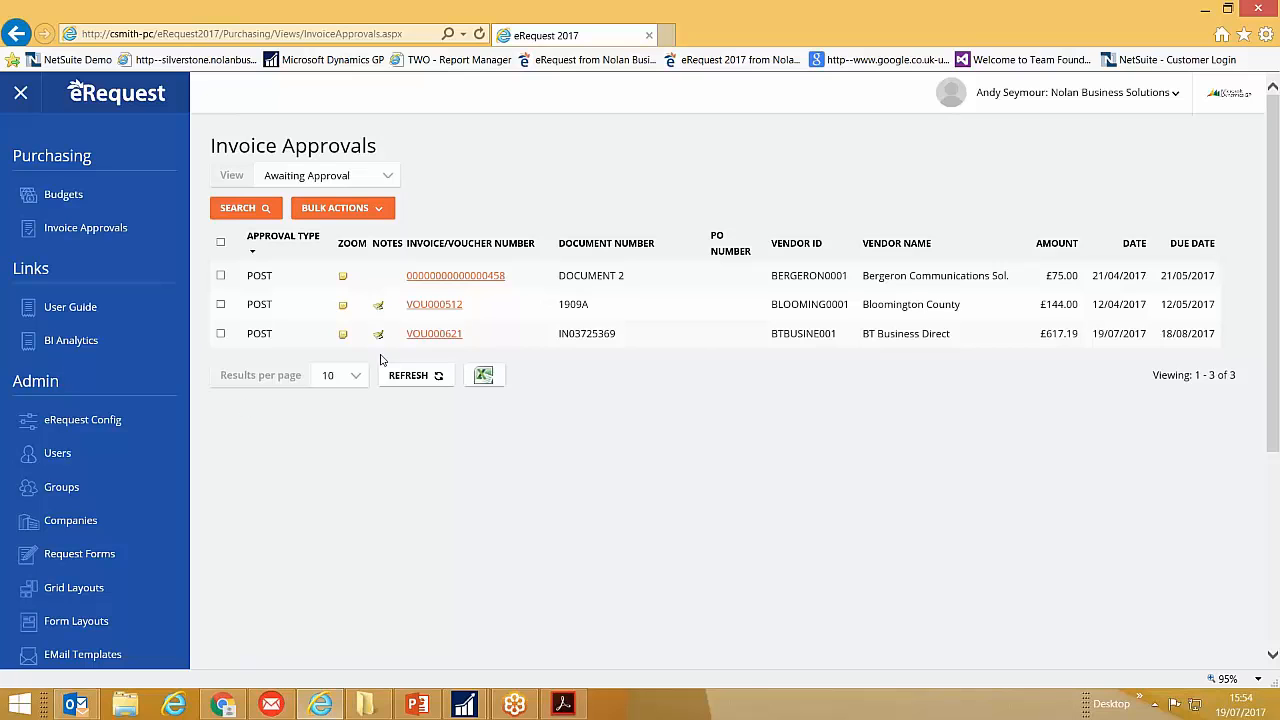
- Open invoice VOU000621 as the second approver, read its notes, and return to the invoice detail
{"action": "left_click", "coordinate": [448, 338]}
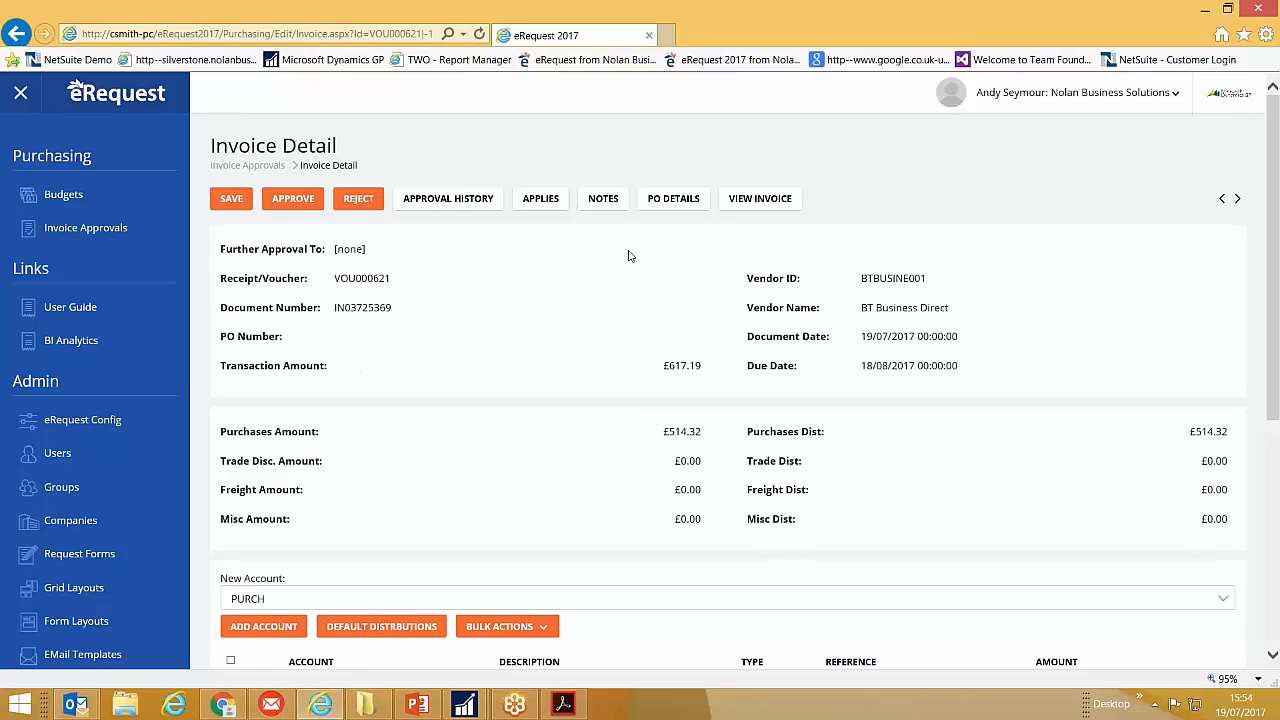
{"action": "left_click", "coordinate": [604, 199]}
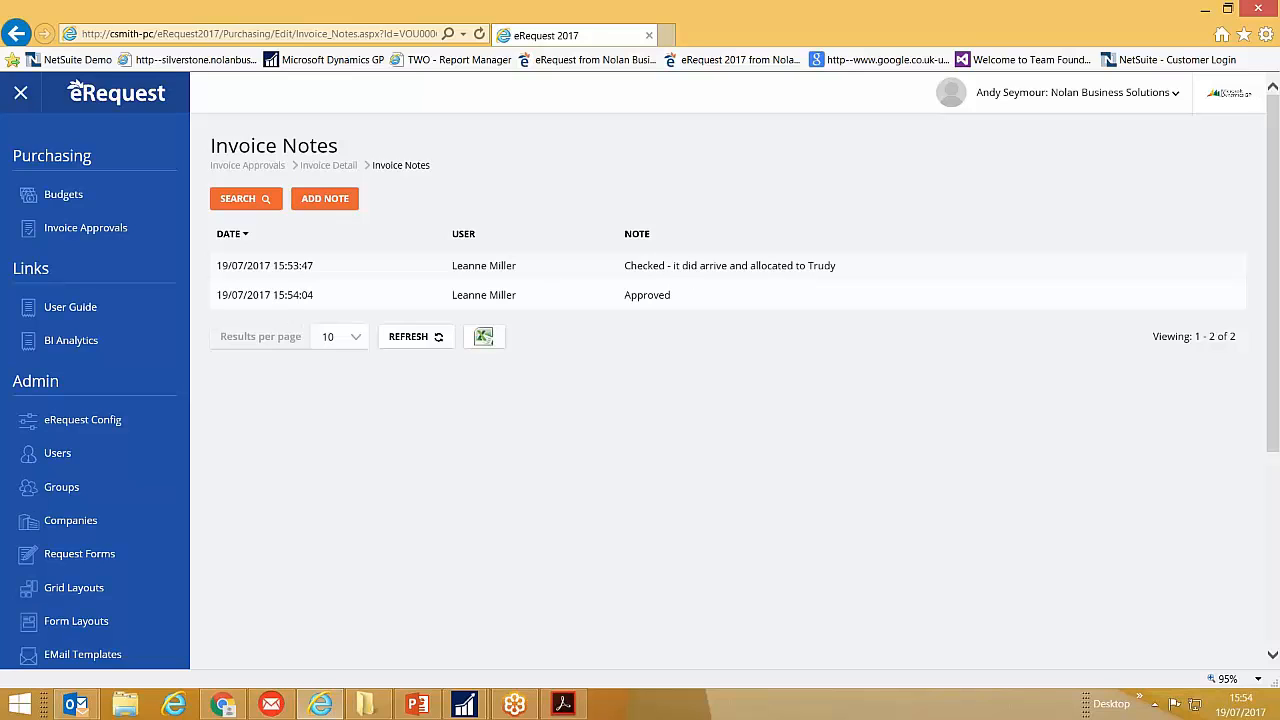
{"action": "left_click", "coordinate": [330, 165]}
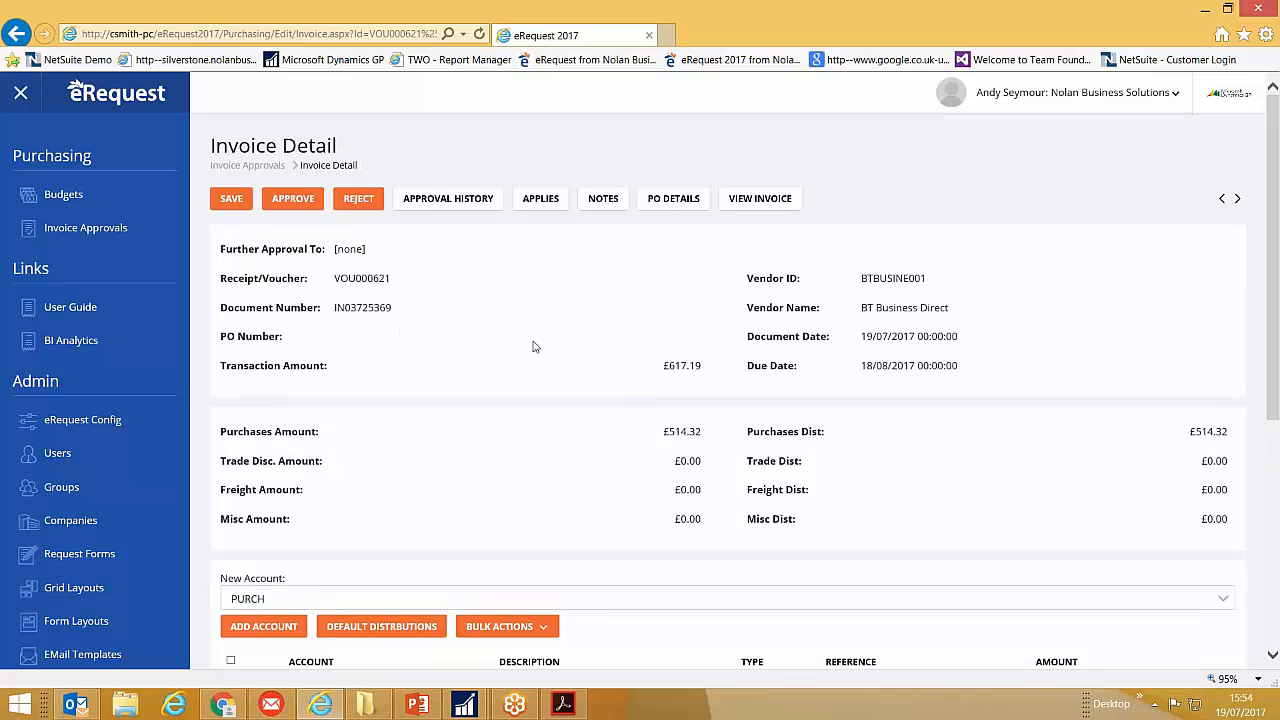
- Approve the invoice with the approval note "OK" and acknowledge the completion message
{"action": "left_click", "coordinate": [293, 200]}
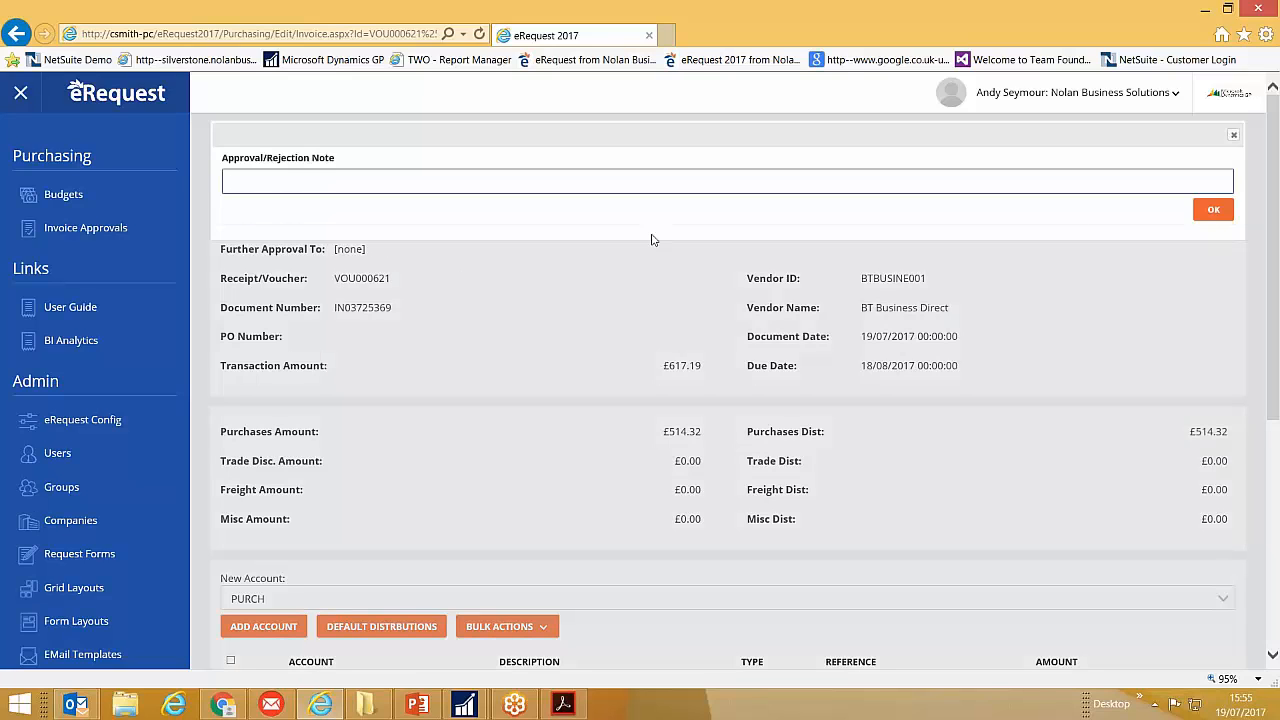
{"action": "type", "text": "OK"}
{"action": "left_click", "coordinate": [1200, 218]}
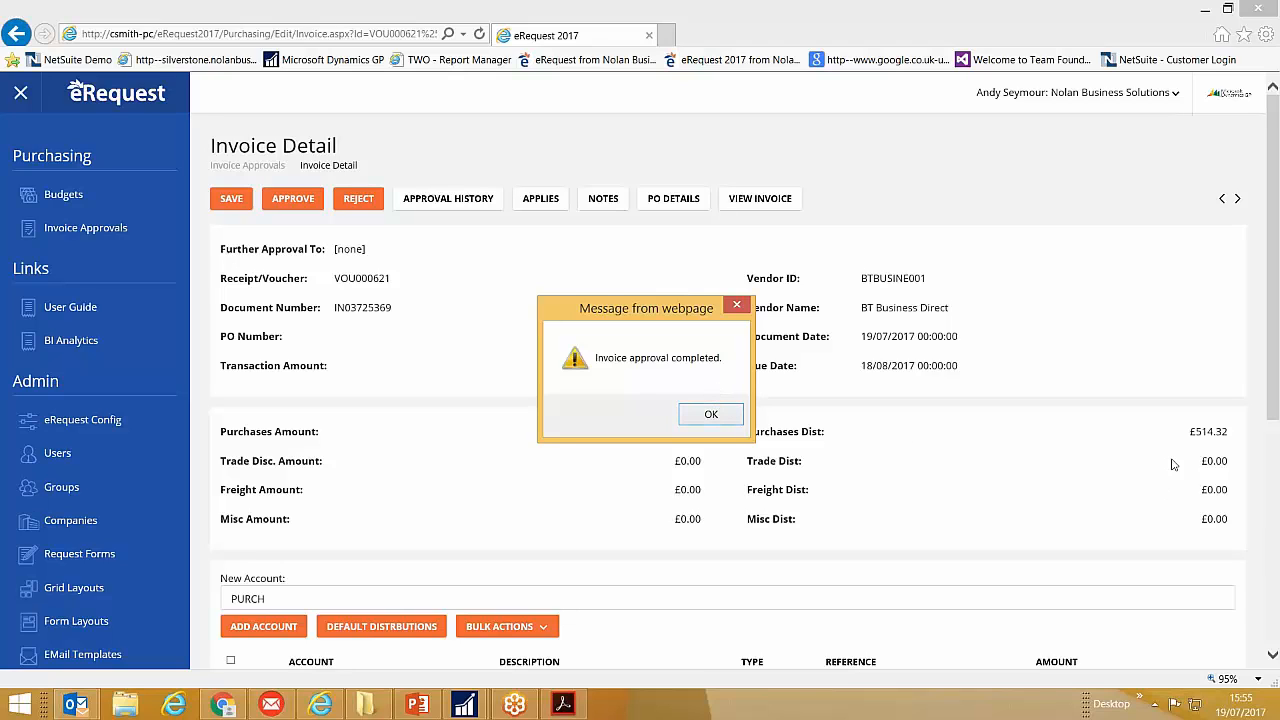
{"action": "left_click", "coordinate": [708, 416]}
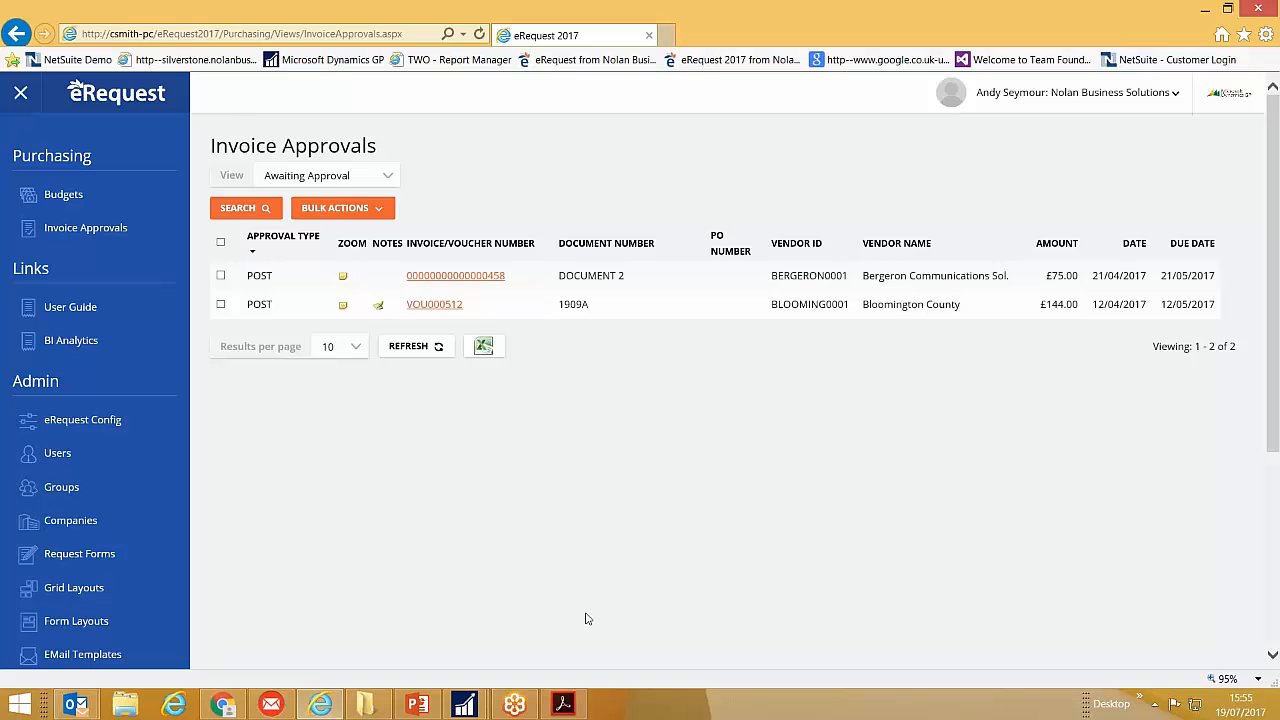
- Switch back to Dynamics GP, close the outdated IA Require Approval SmartList, and refresh the home page reminders
{"action": "mouse_move", "coordinate": [464, 705]}
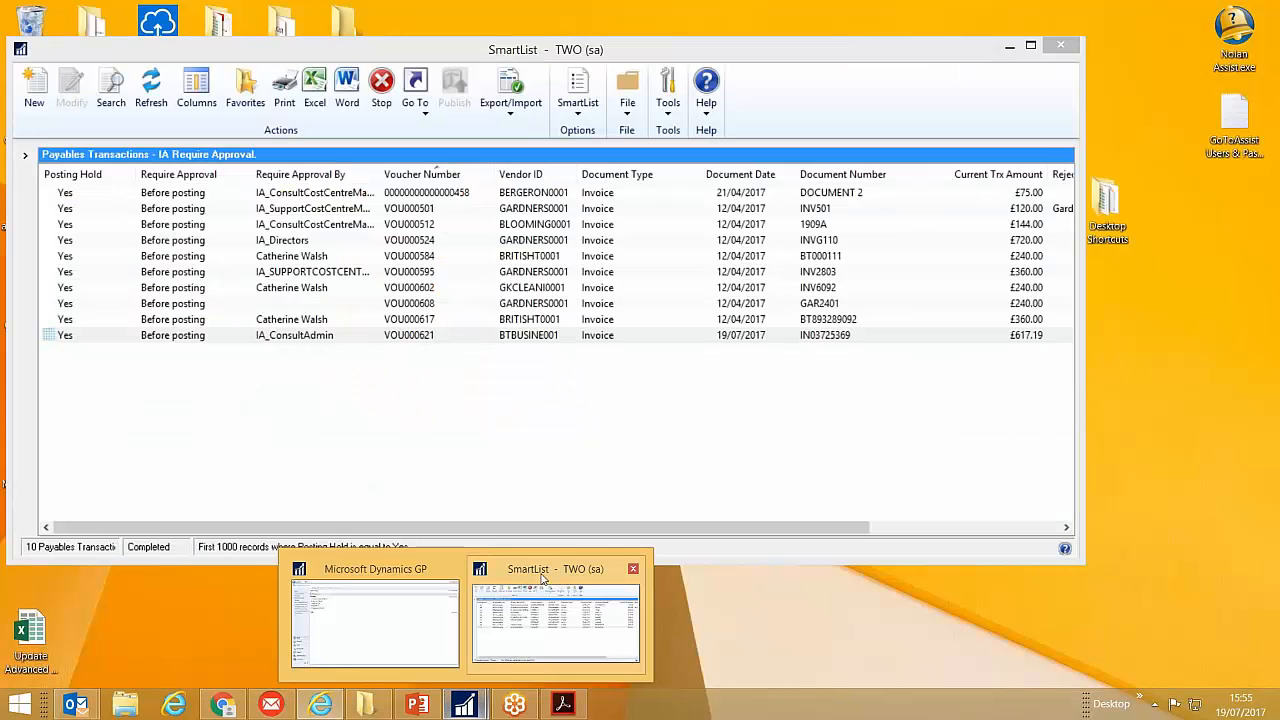
{"action": "left_click", "coordinate": [545, 597]}
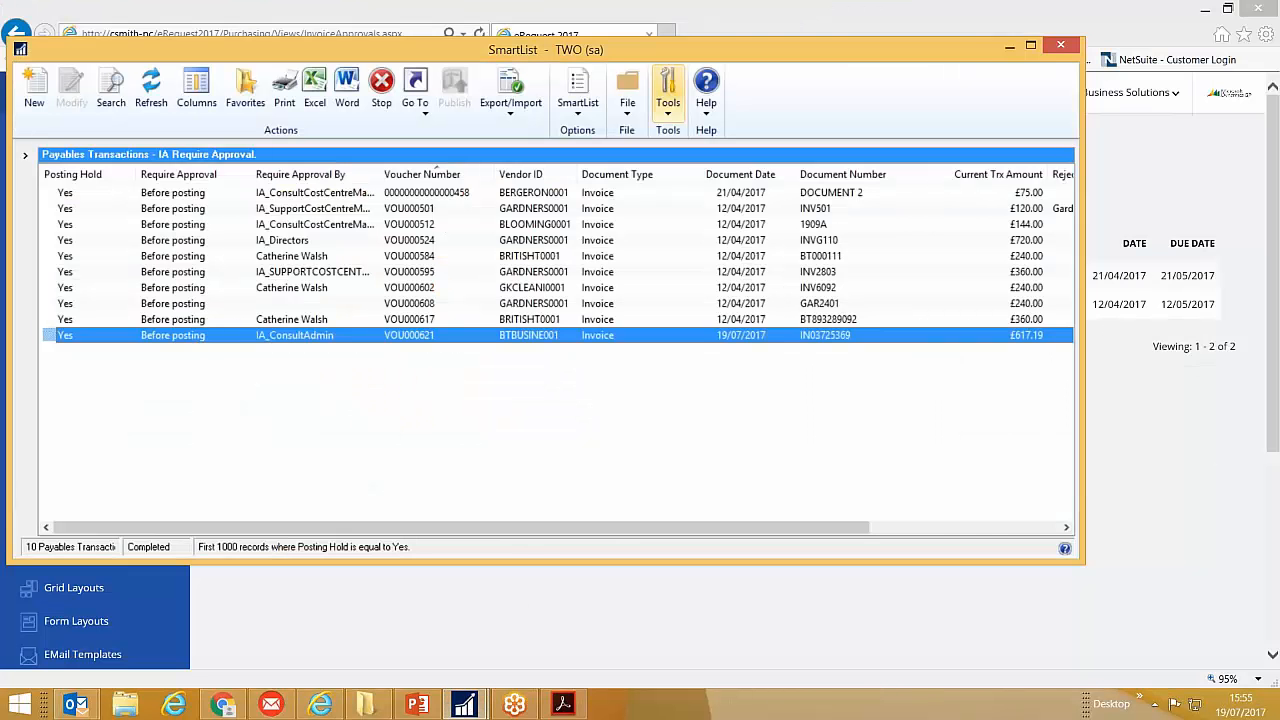
{"action": "left_click", "coordinate": [1061, 47]}
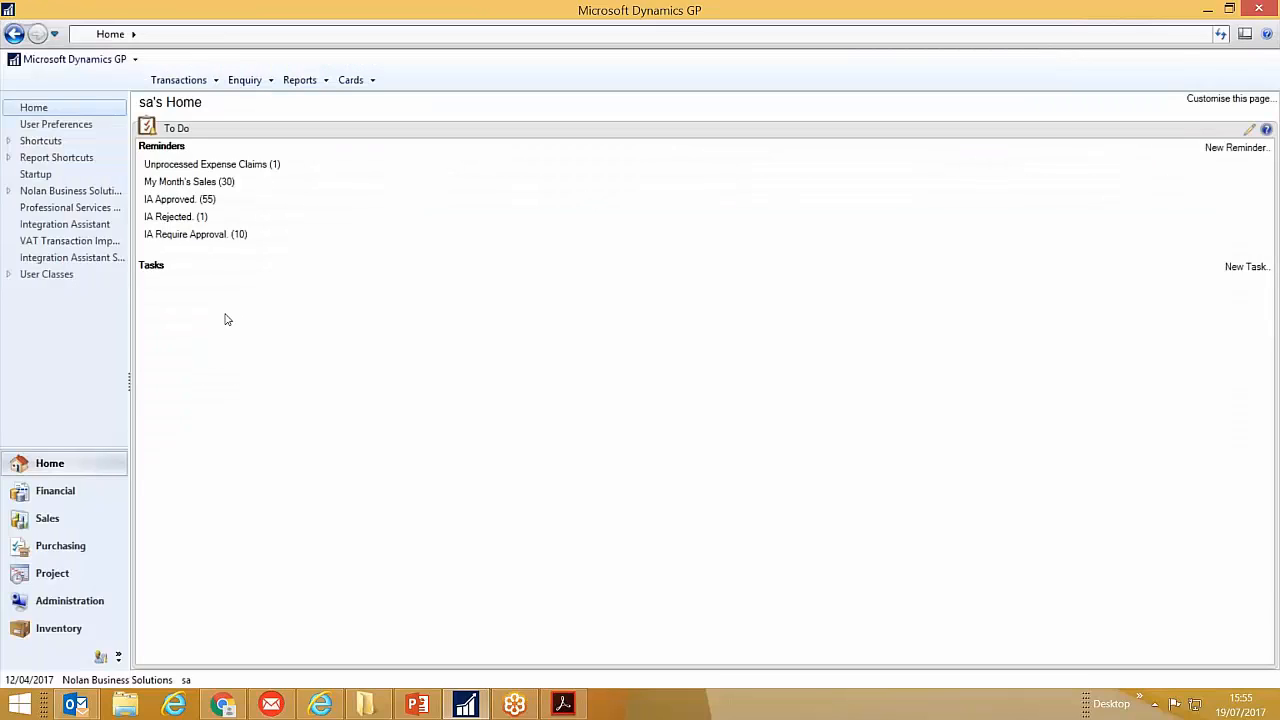
{"action": "left_click", "coordinate": [1221, 34]}
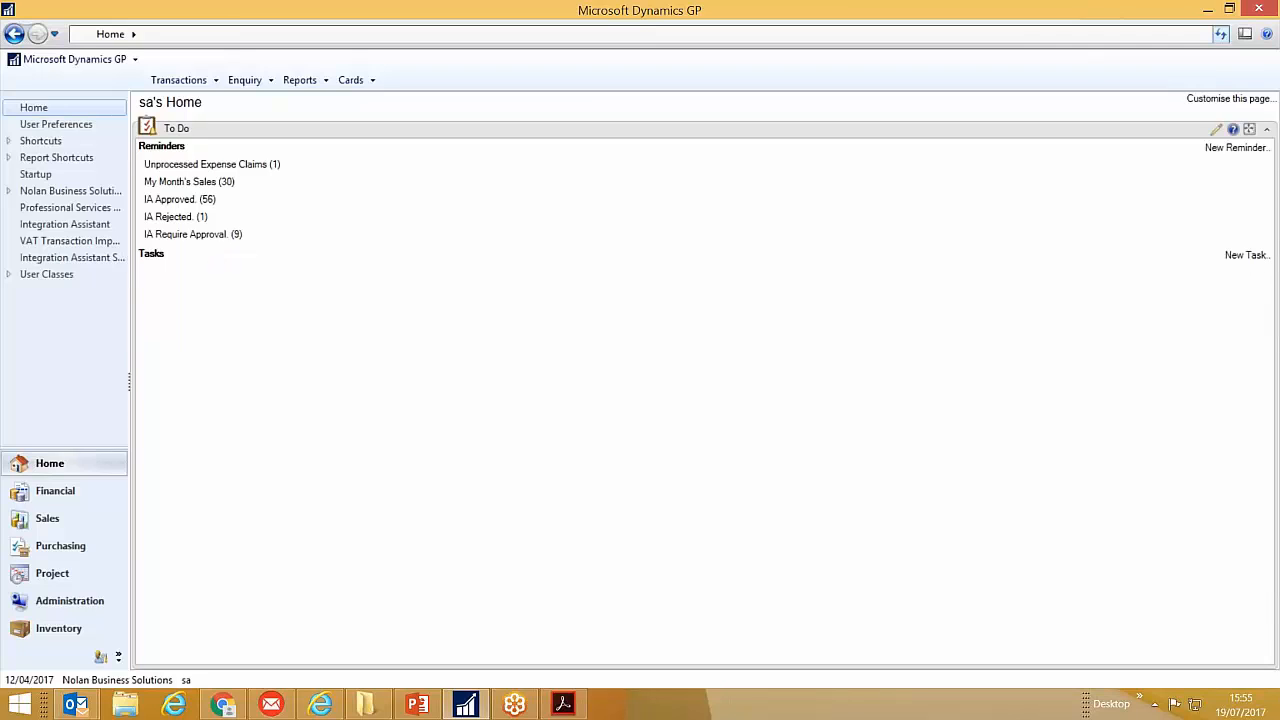
- Open the IA Approved reminder list, sort it by voucher number in descending order, and select invoice VOU000621
{"action": "left_click", "coordinate": [194, 206]}
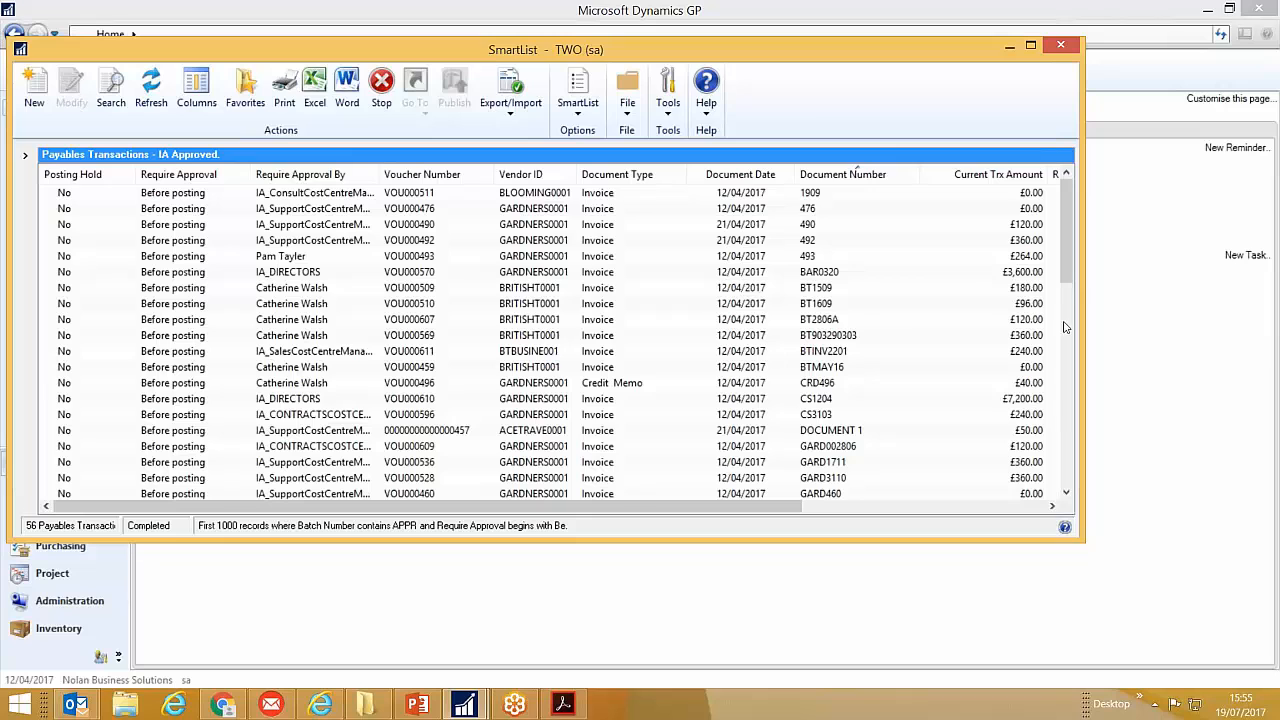
{"action": "left_click", "coordinate": [408, 174]}
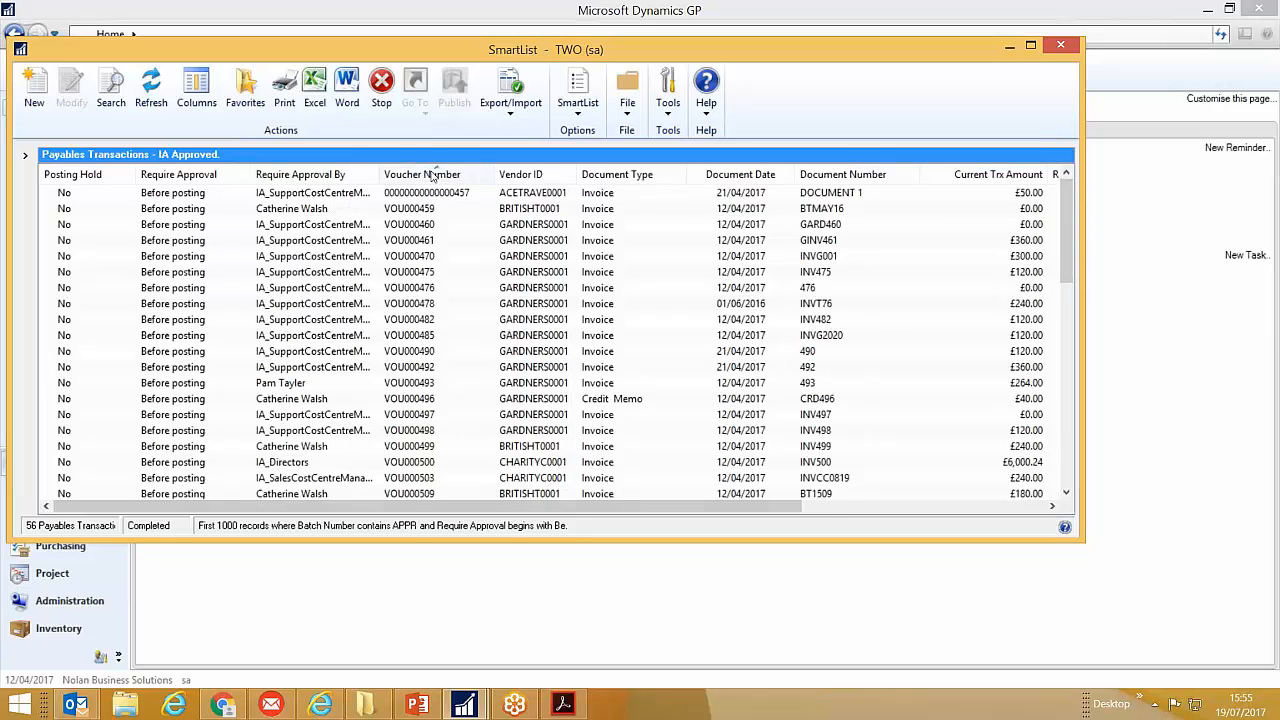
{"action": "left_click", "coordinate": [432, 174]}
{"action": "left_click", "coordinate": [424, 195]}
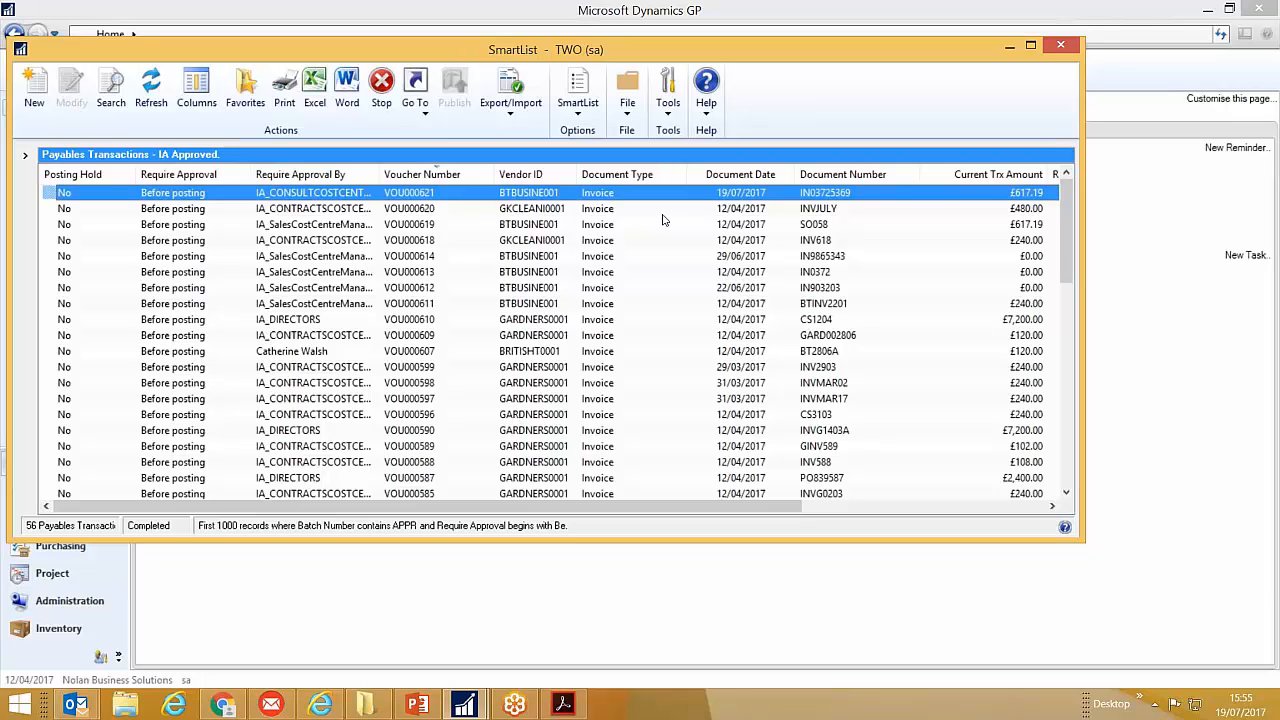
- Open invoice VOU000621 from the IA Approved list, read the approval notes on its voucher, and close them
{"action": "double_click", "coordinate": [260, 192]}
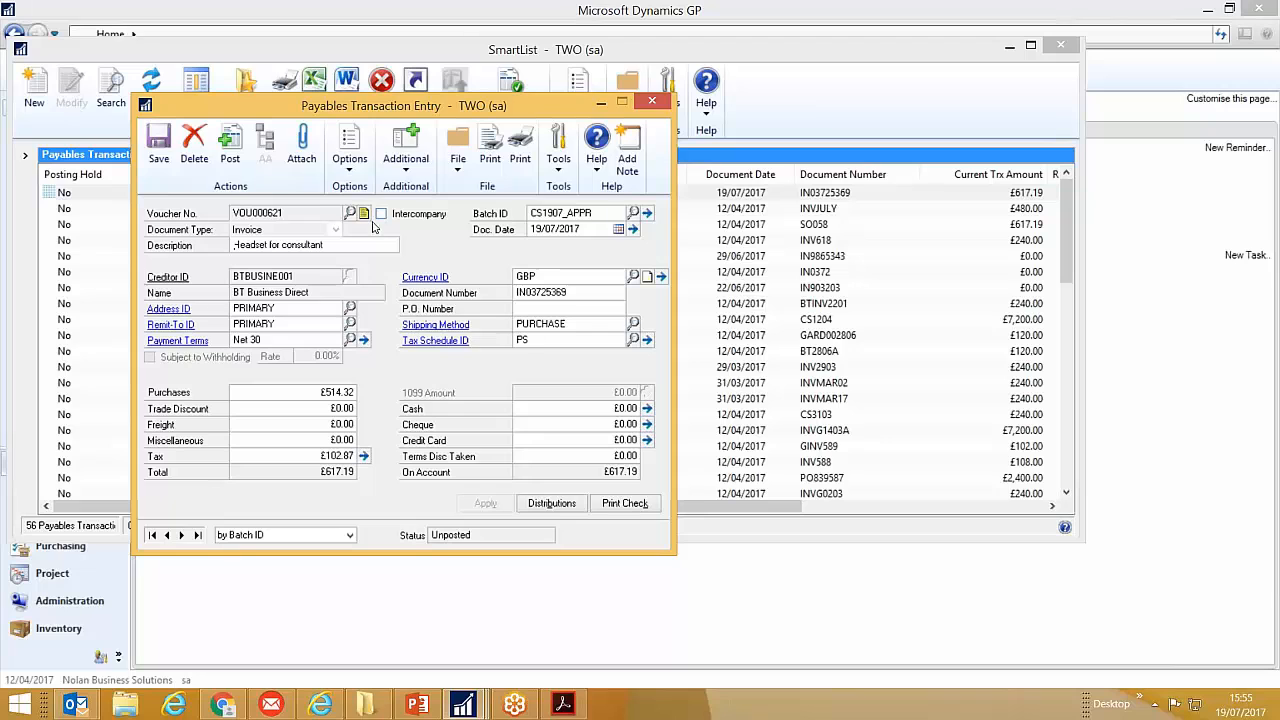
{"action": "left_click", "coordinate": [364, 215]}
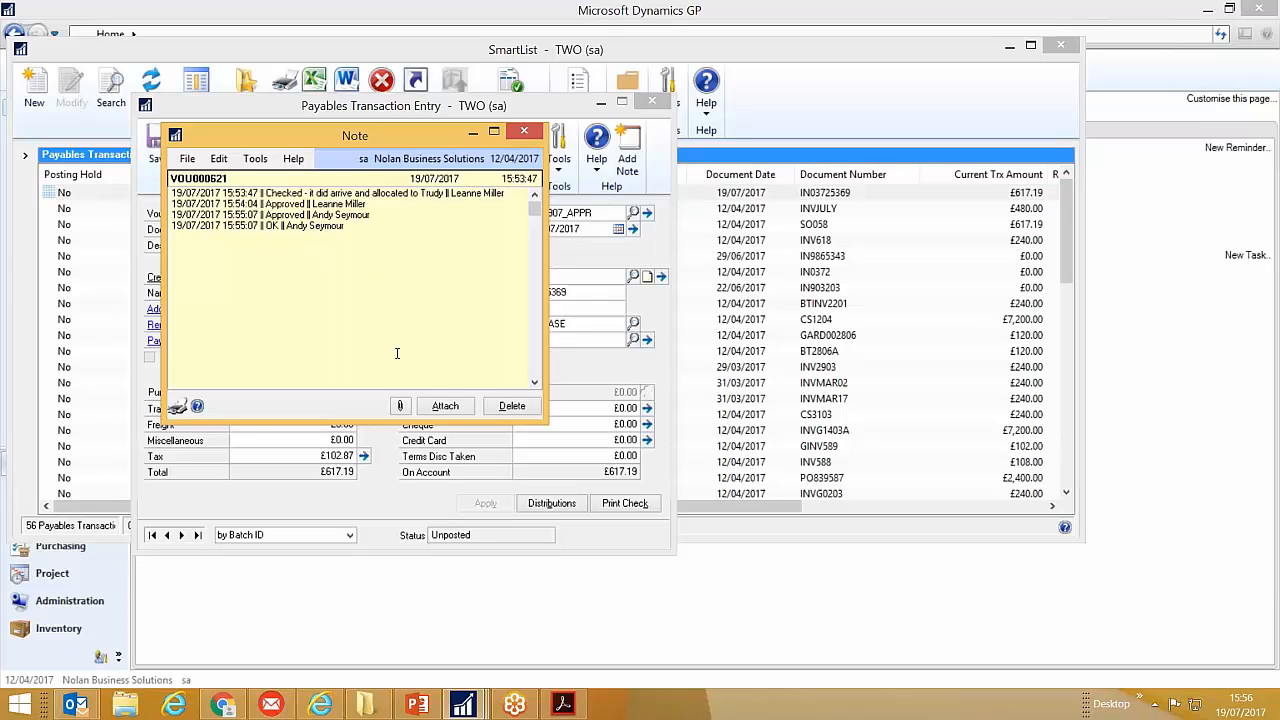
{"action": "left_click", "coordinate": [524, 131]}
- Check the invoice's eRequest approval status and close the approval details
{"action": "left_click", "coordinate": [408, 150]}
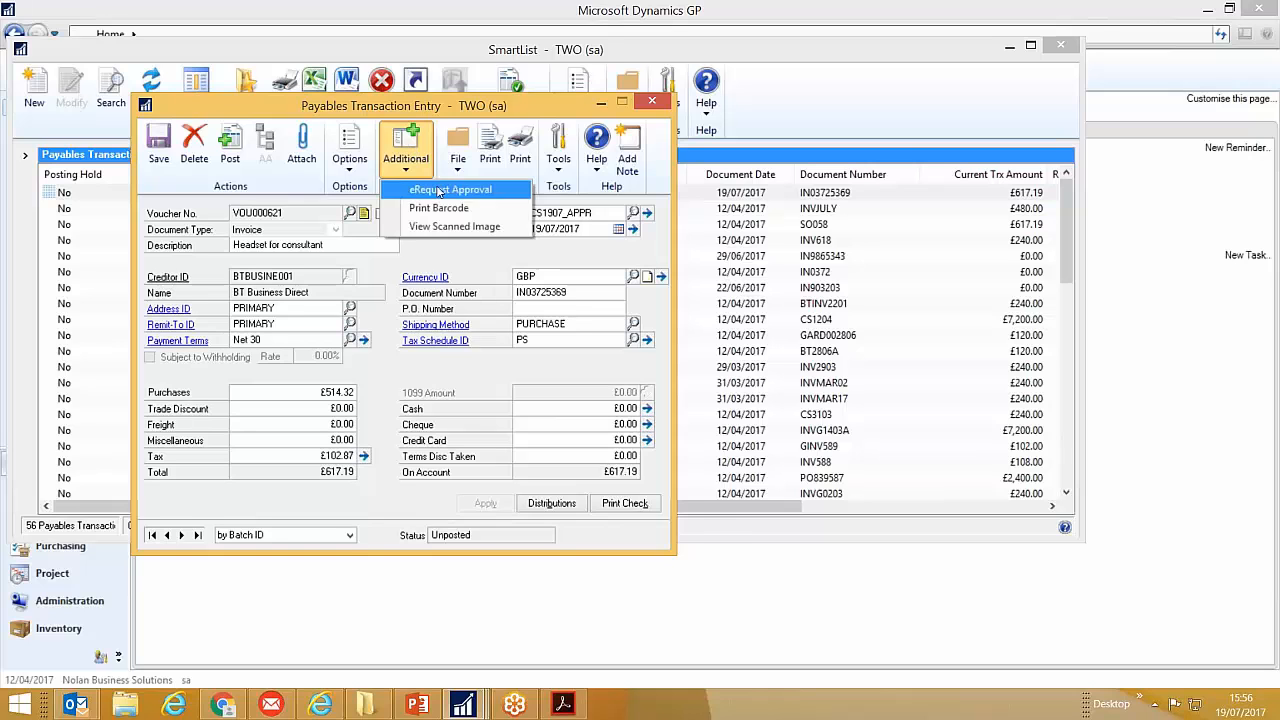
{"action": "left_click", "coordinate": [440, 191]}
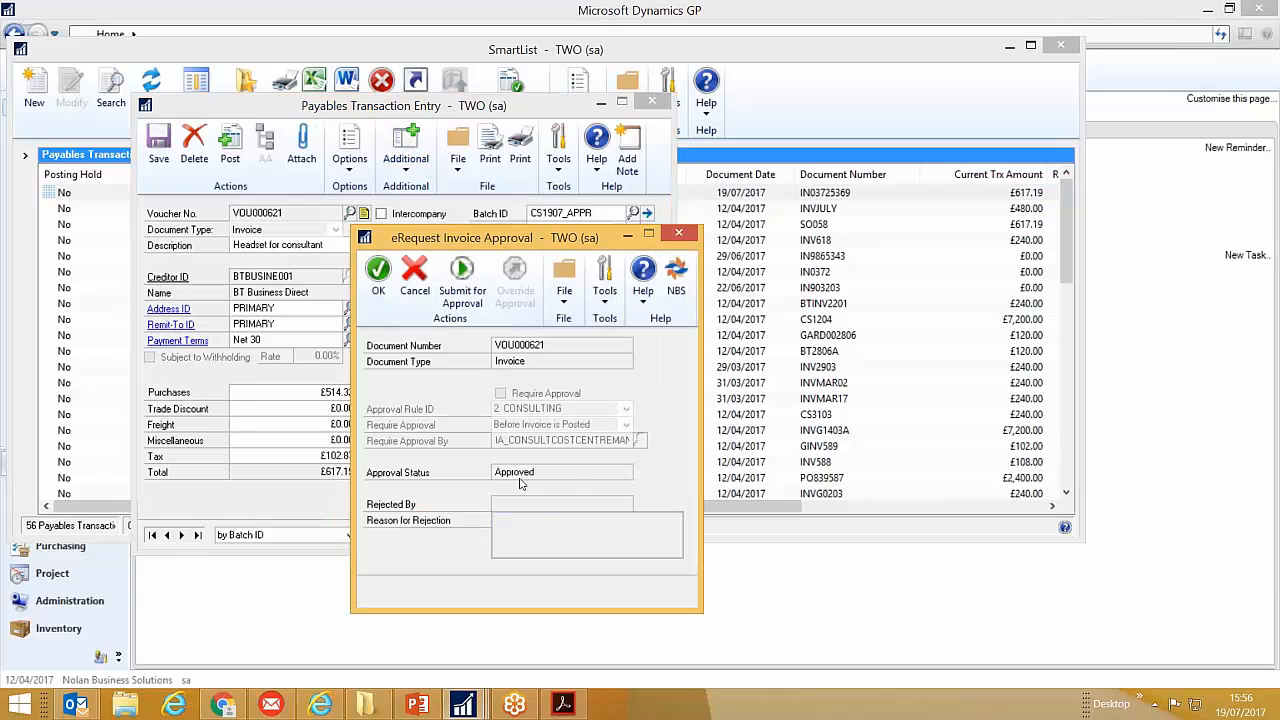
{"action": "left_click", "coordinate": [679, 233]}
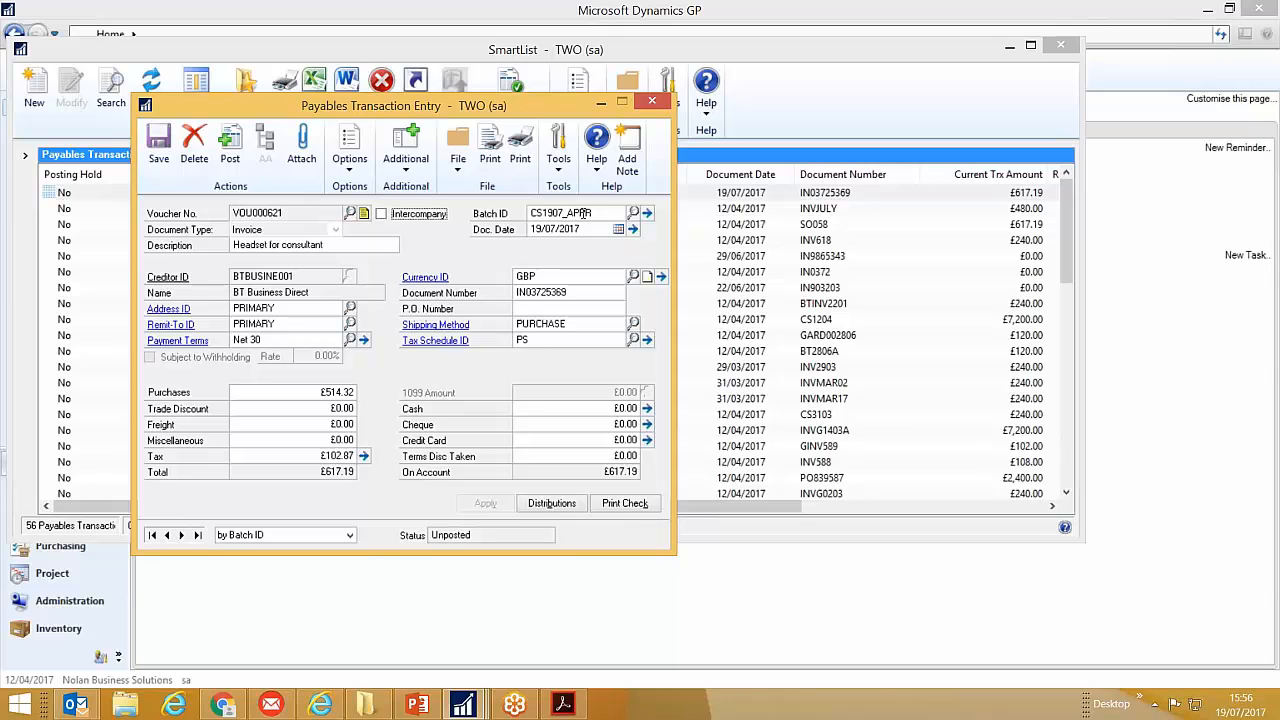
- Check the batch ID assigned to the invoice, then close the transaction and the IA Approved SmartList
{"action": "left_click", "coordinate": [599, 213]}
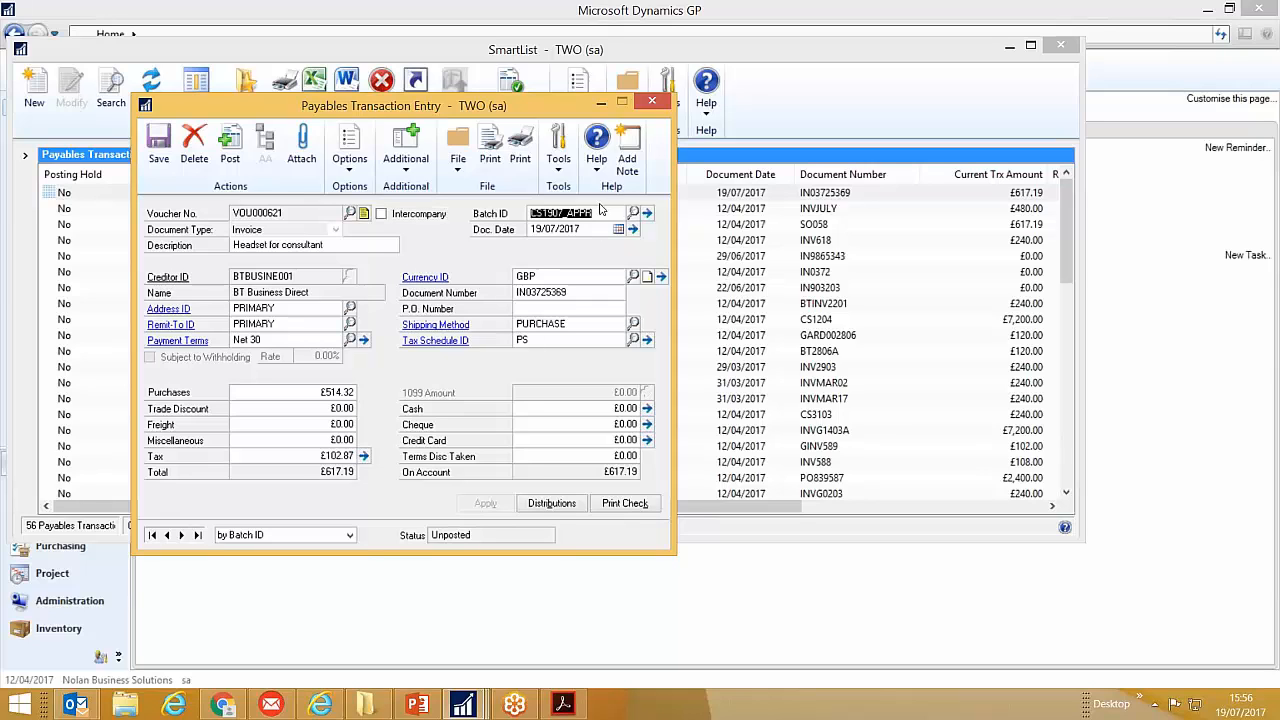
{"action": "left_click", "coordinate": [604, 216]}
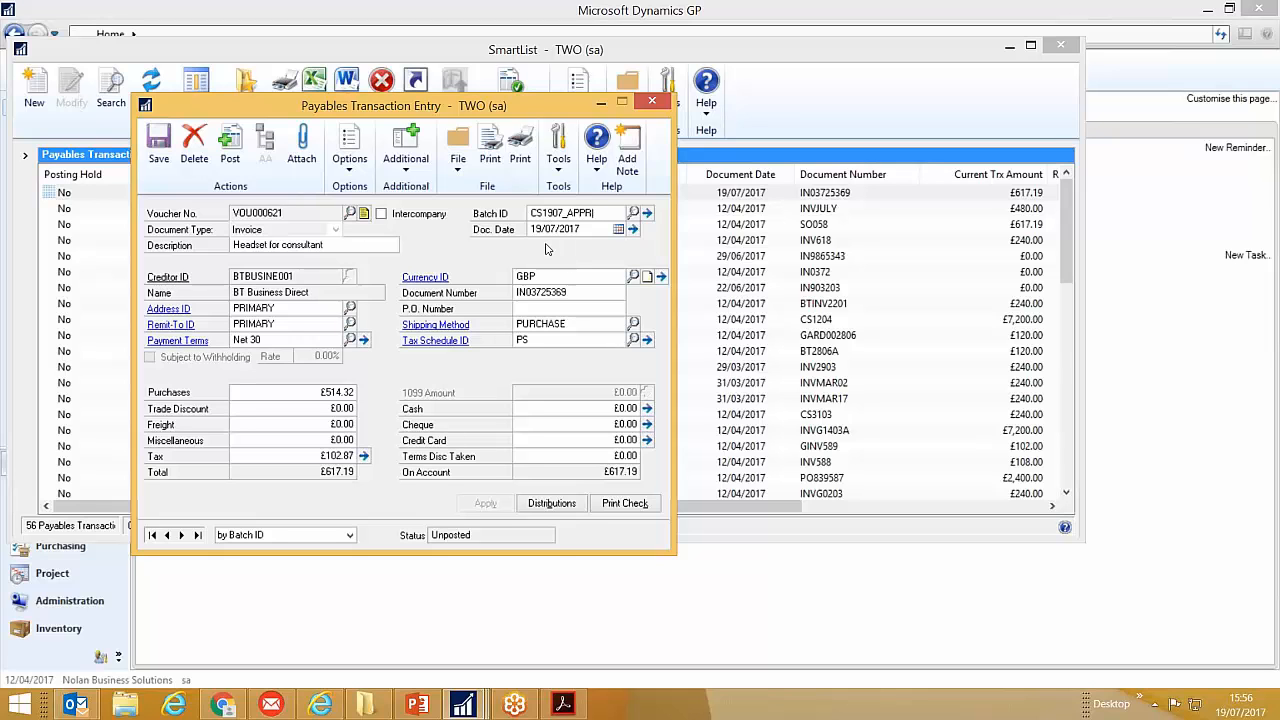
{"action": "left_click", "coordinate": [652, 102]}
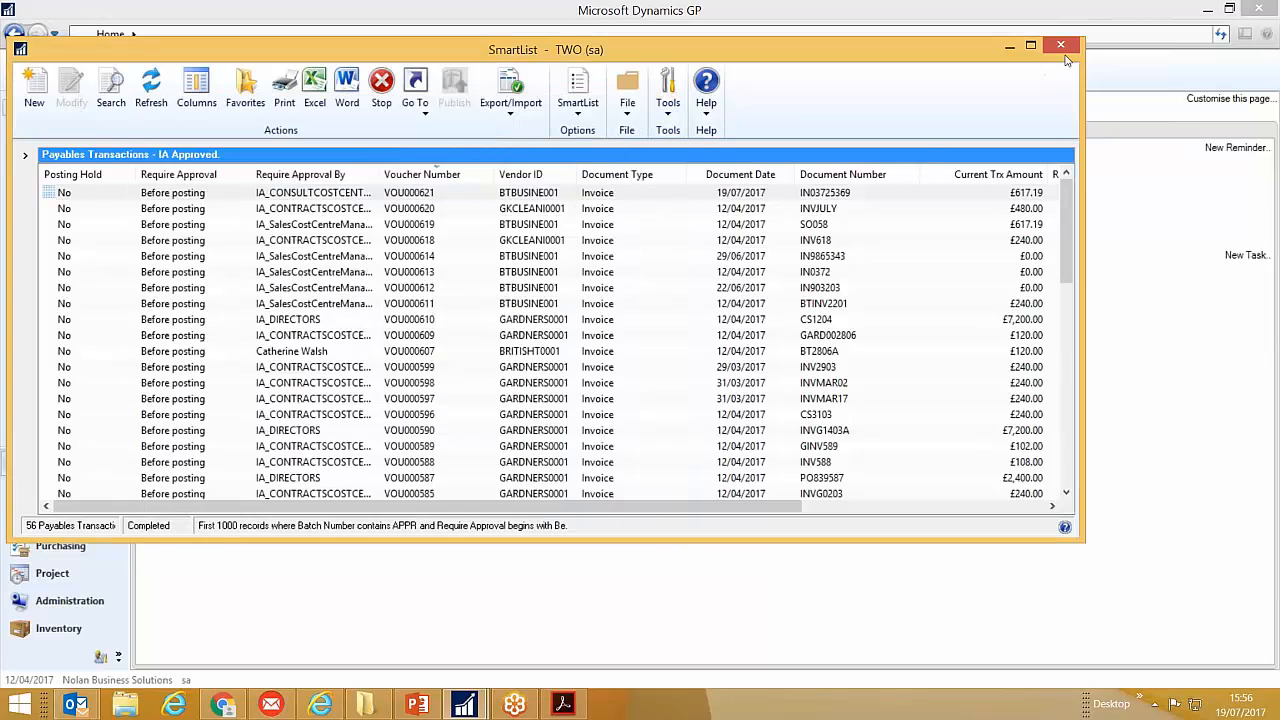
{"action": "left_click", "coordinate": [1061, 46]}
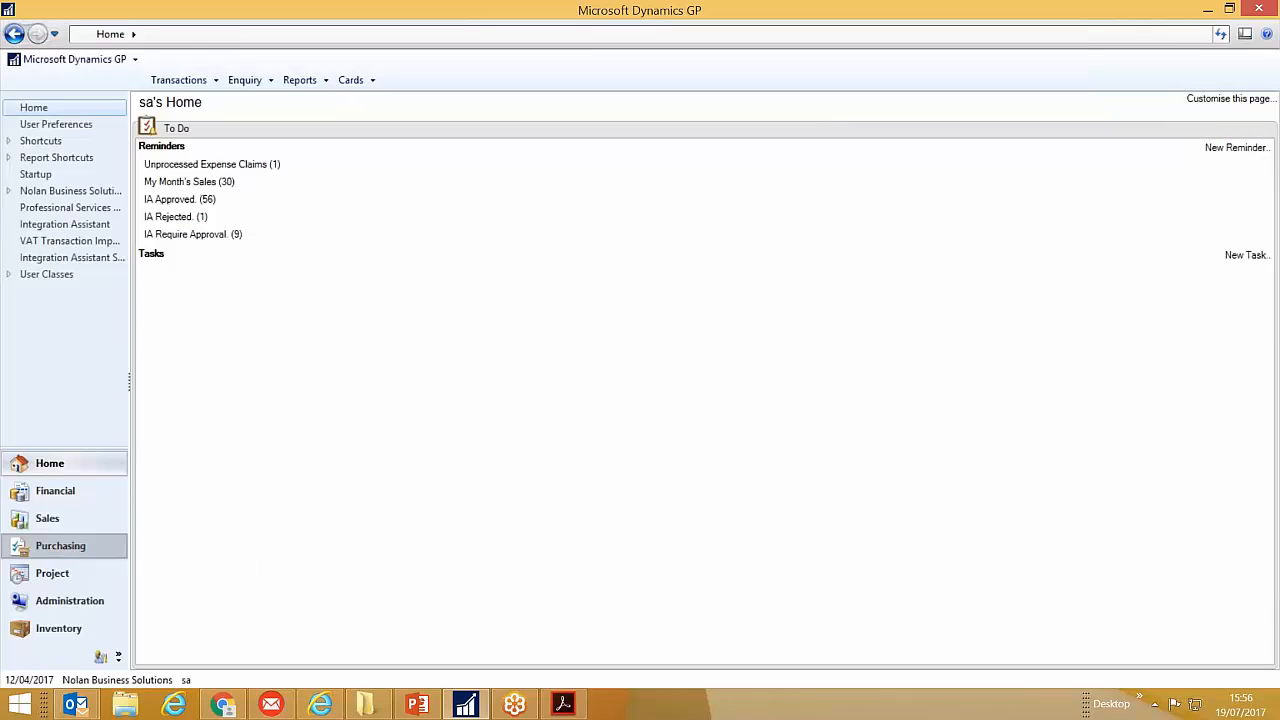
- Open Payables Batch Entry in the Purchasing area and load the approved batch CS1907_APPR
{"action": "left_click", "coordinate": [60, 545]}
{"action": "left_click", "coordinate": [172, 506]}
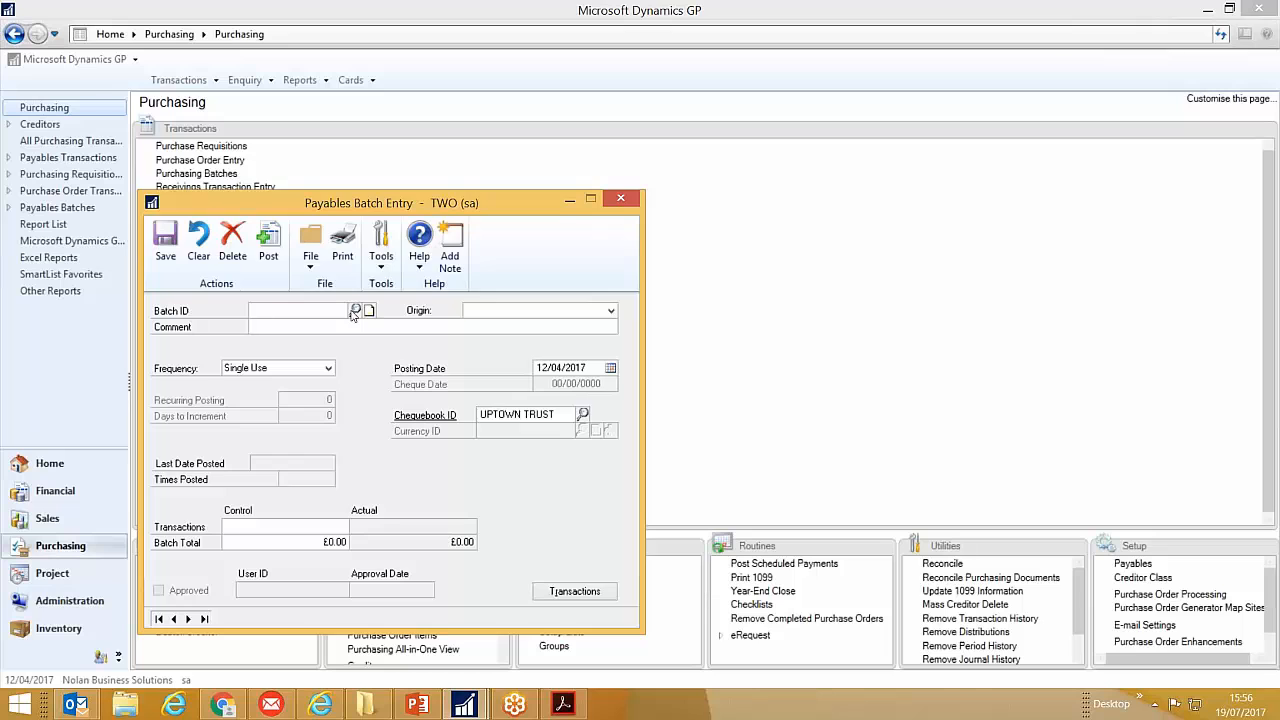
{"action": "left_click", "coordinate": [355, 311]}
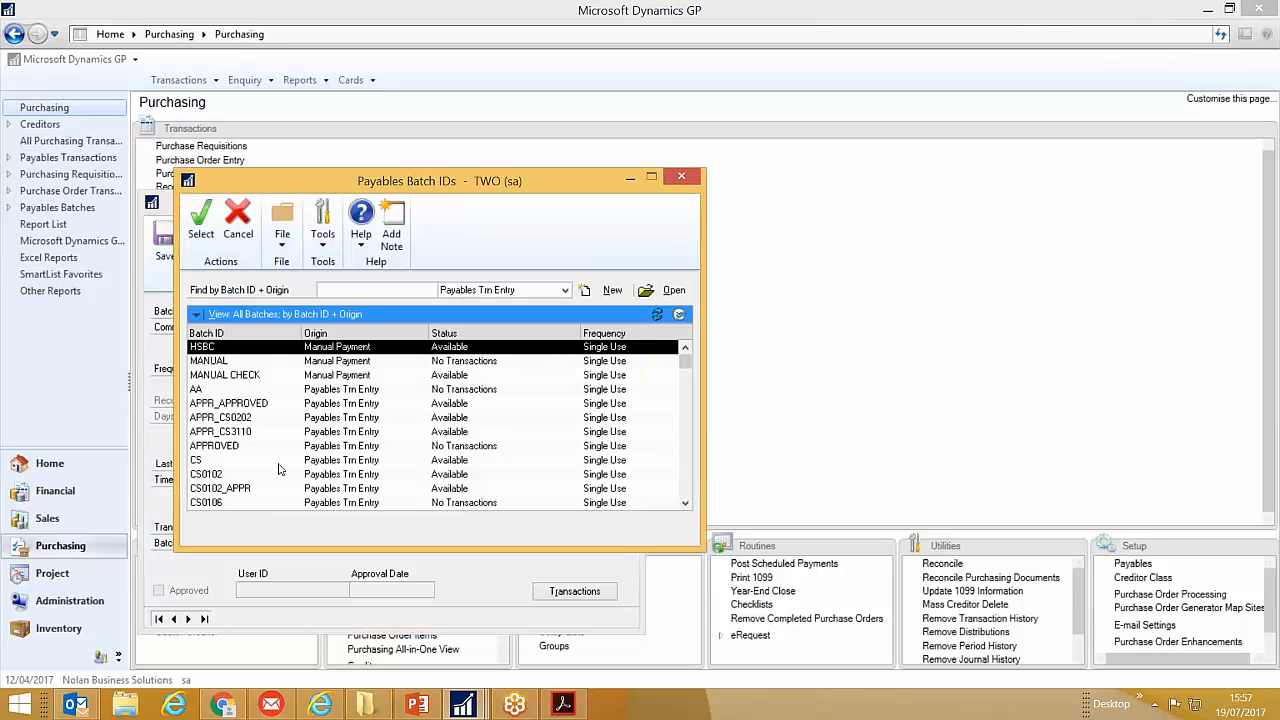
{"action": "scroll", "coordinate": [279, 469], "scroll_direction": "down", "scroll_amount": 7}
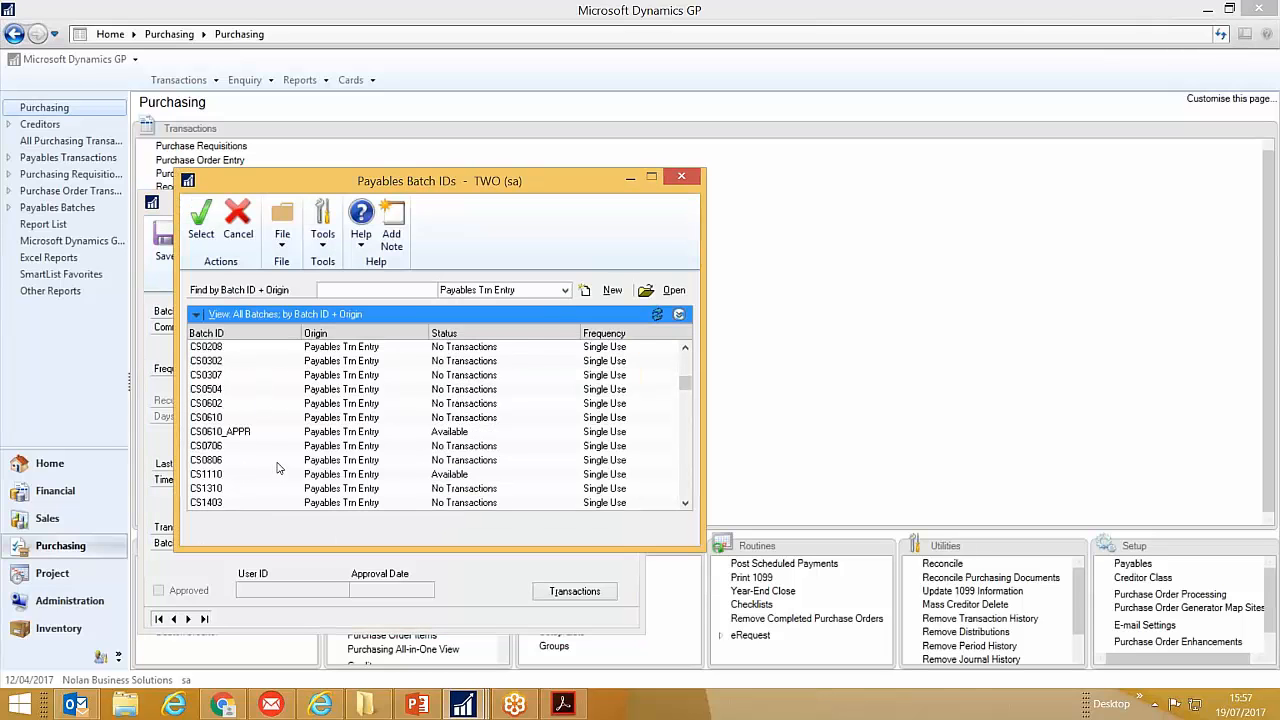
{"action": "scroll", "coordinate": [279, 469], "scroll_direction": "down", "scroll_amount": 5}
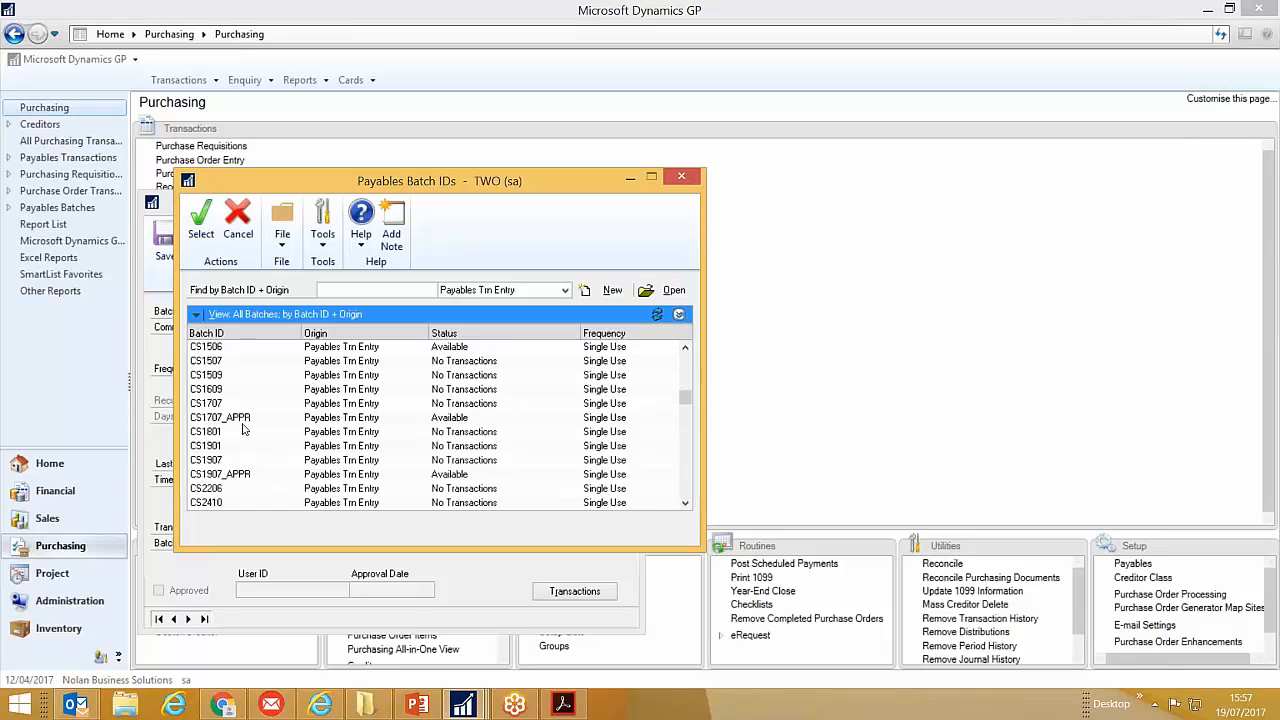
{"action": "double_click", "coordinate": [250, 477]}
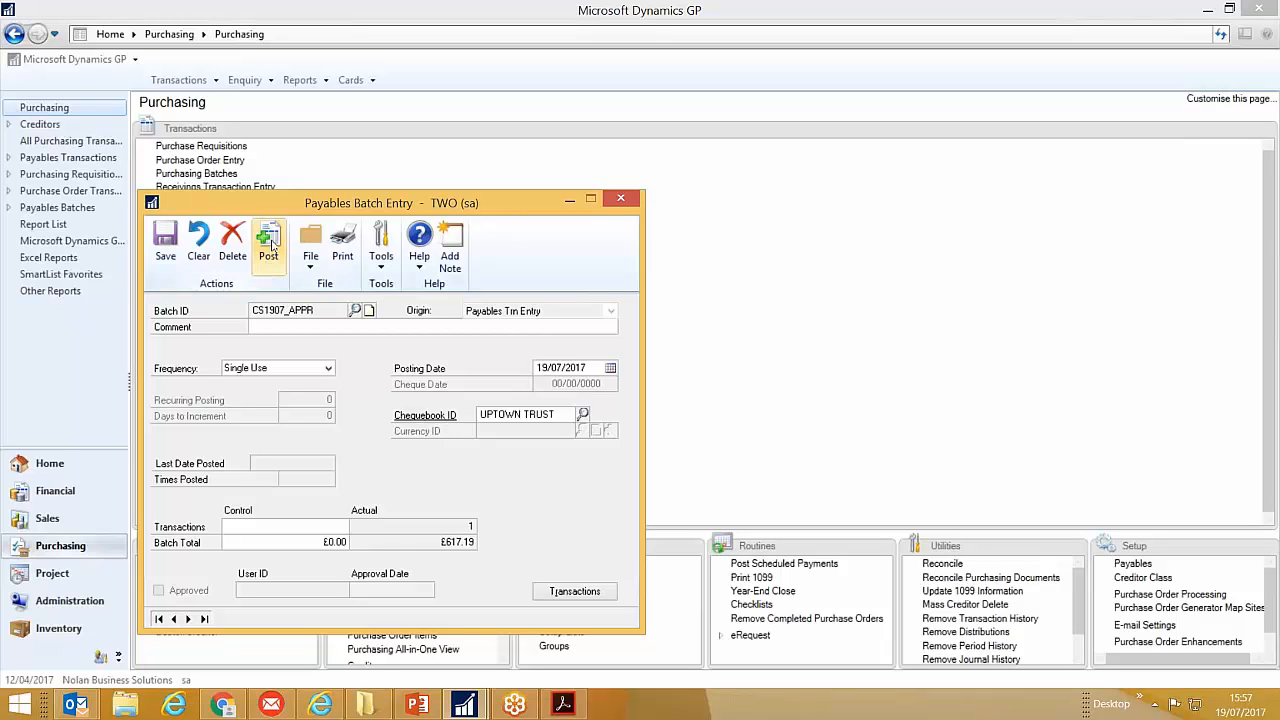
- Post batch CS1907_APPR, work through the posting report prompts, and close the PM Transaction Posting Journal and batch entry
{"action": "left_click", "coordinate": [268, 243]}
{"action": "left_click", "coordinate": [493, 353]}
{"action": "left_click", "coordinate": [705, 485]}
{"action": "left_click", "coordinate": [776, 485]}
{"action": "left_click", "coordinate": [776, 485]}
{"action": "left_click", "coordinate": [776, 485]}
{"action": "left_click", "coordinate": [777, 485]}
{"action": "left_click", "coordinate": [777, 485]}
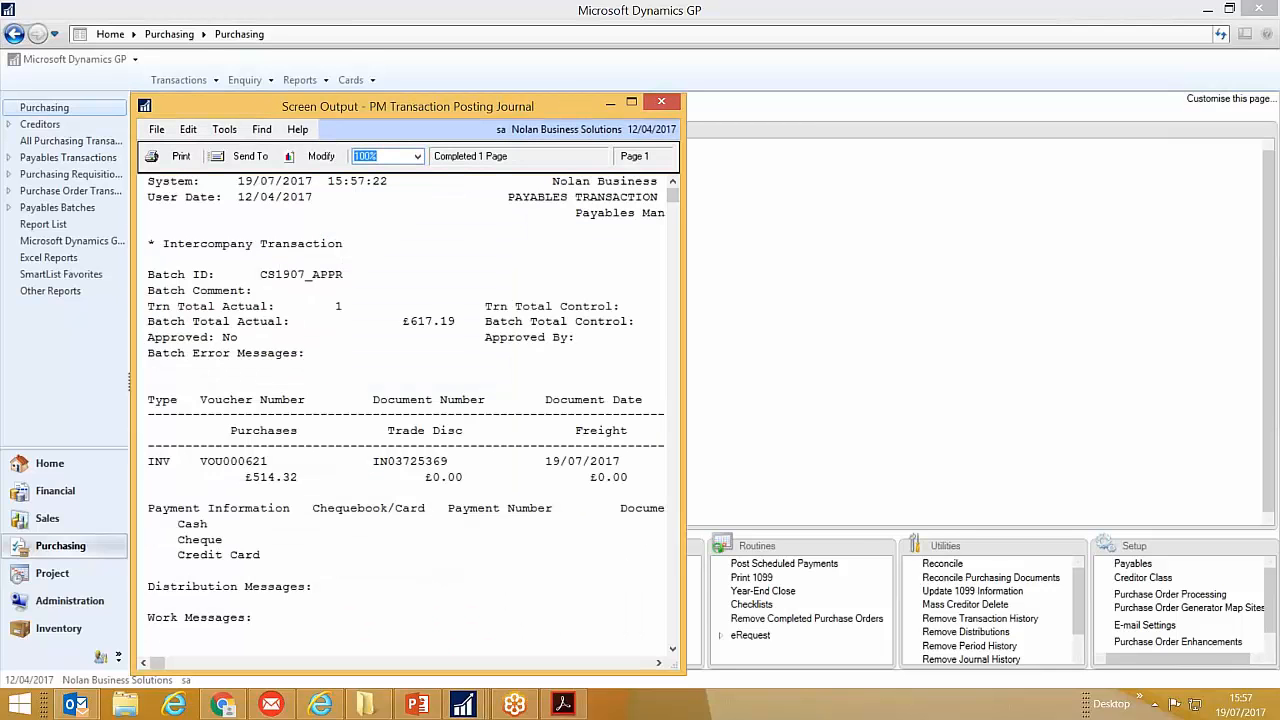
{"action": "left_click", "coordinate": [661, 102]}
{"action": "left_click", "coordinate": [620, 198]}
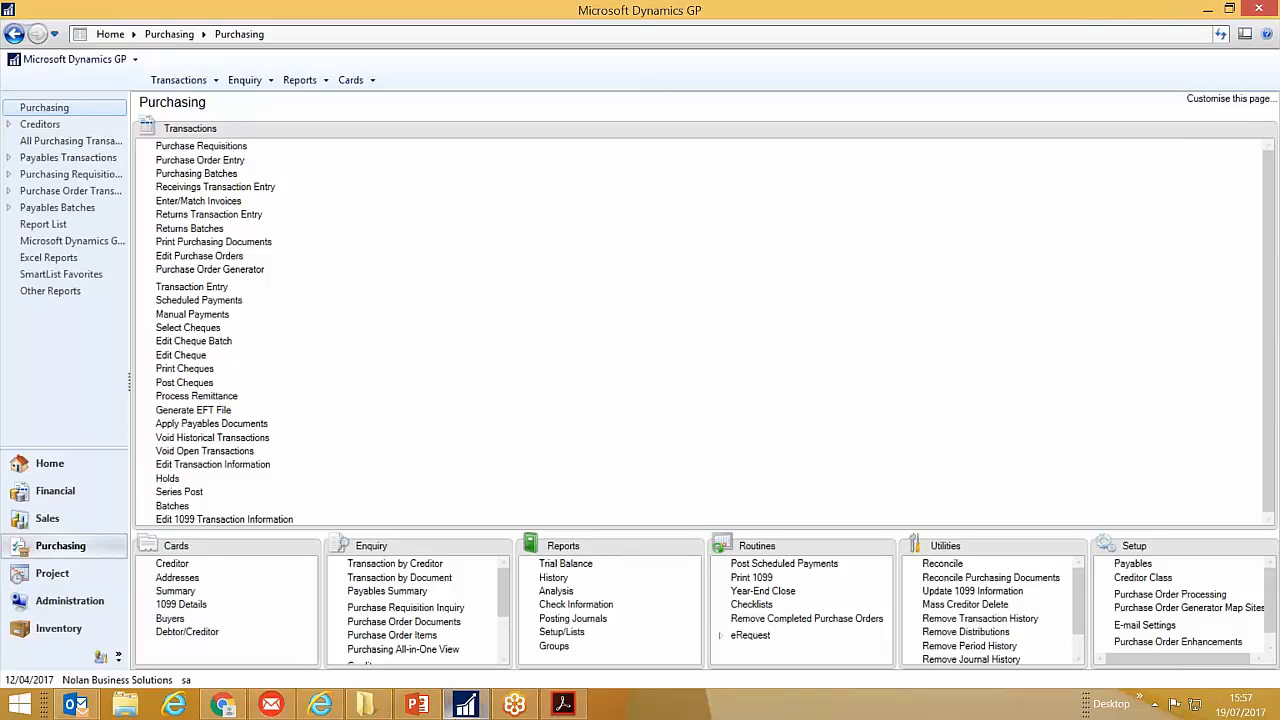
- Switch to eRequest in the browser and set the Invoice Approvals view to Approved
{"action": "left_click", "coordinate": [328, 706]}
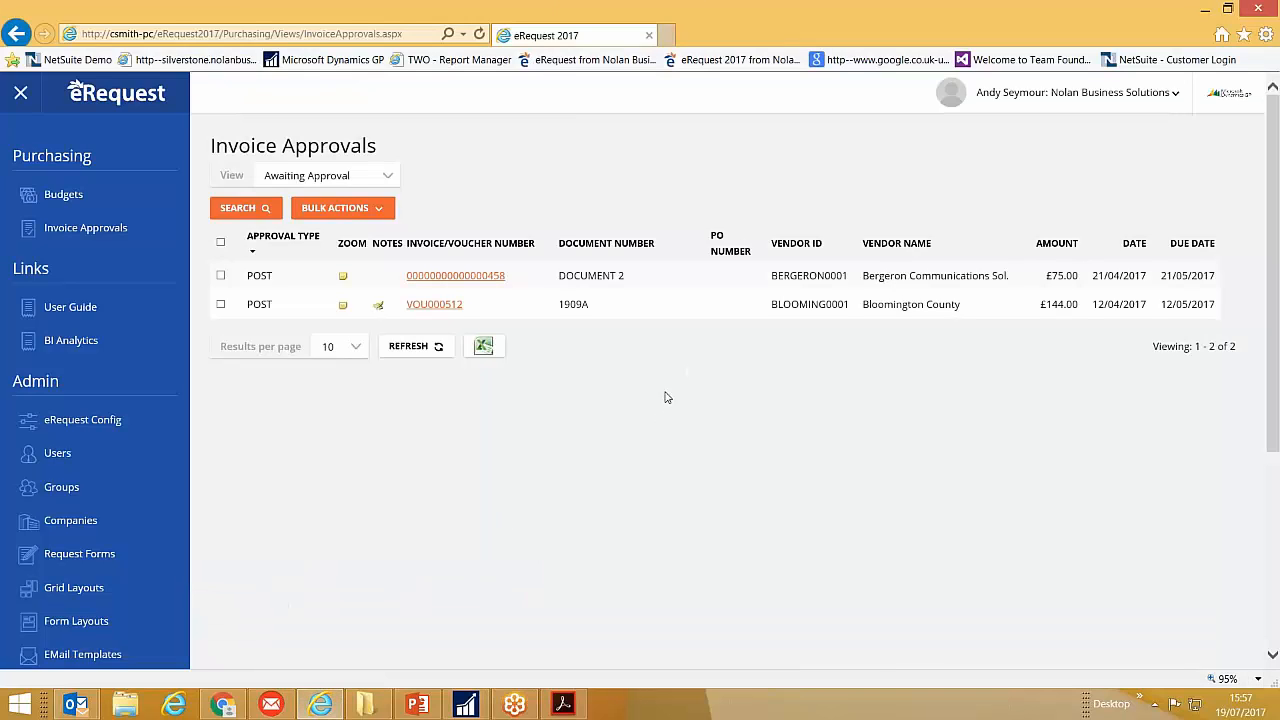
{"action": "left_click", "coordinate": [389, 179]}
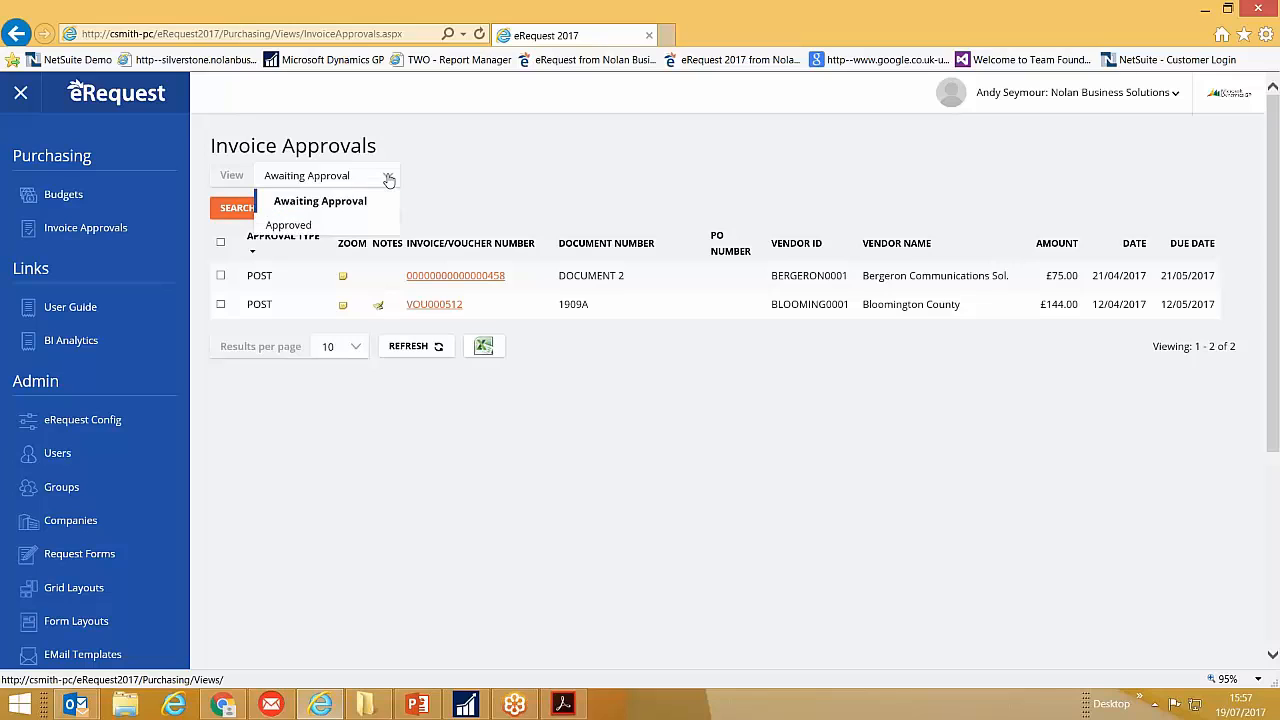
{"action": "left_click", "coordinate": [300, 222]}
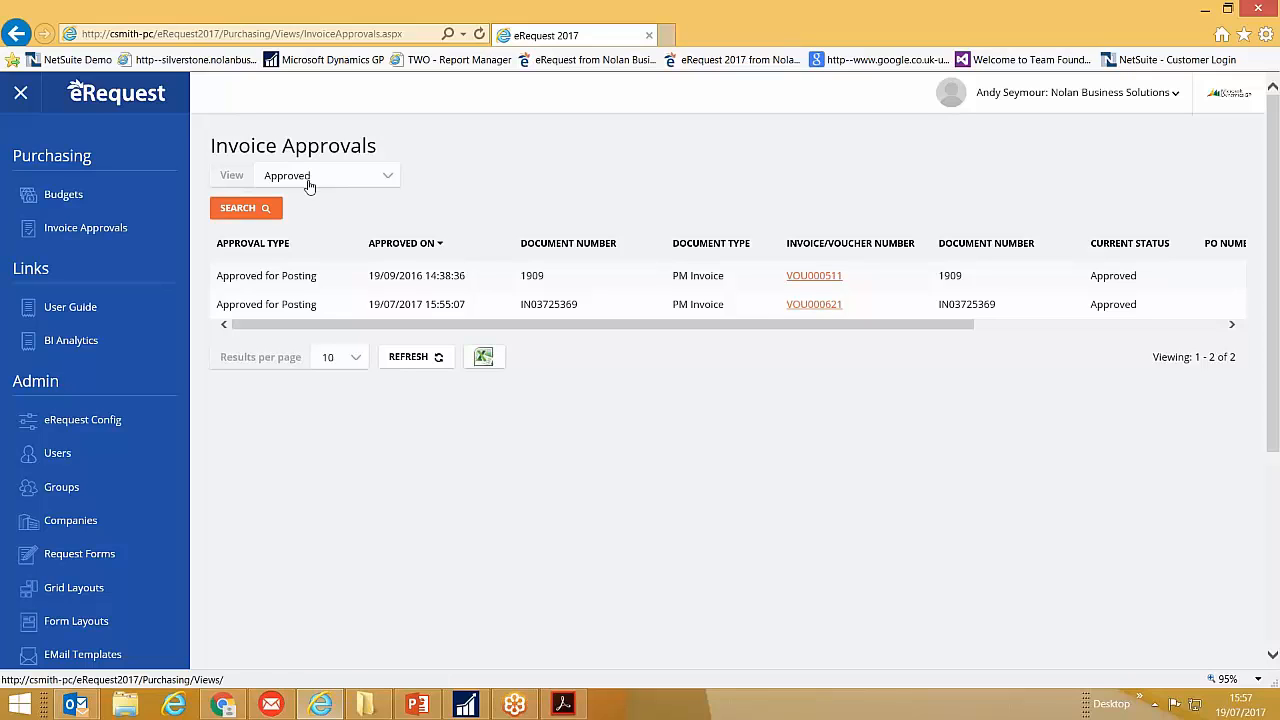
- Open approved invoice VOU000621, check its applied payments, and return to the Invoice Approvals list
{"action": "left_click", "coordinate": [828, 306]}
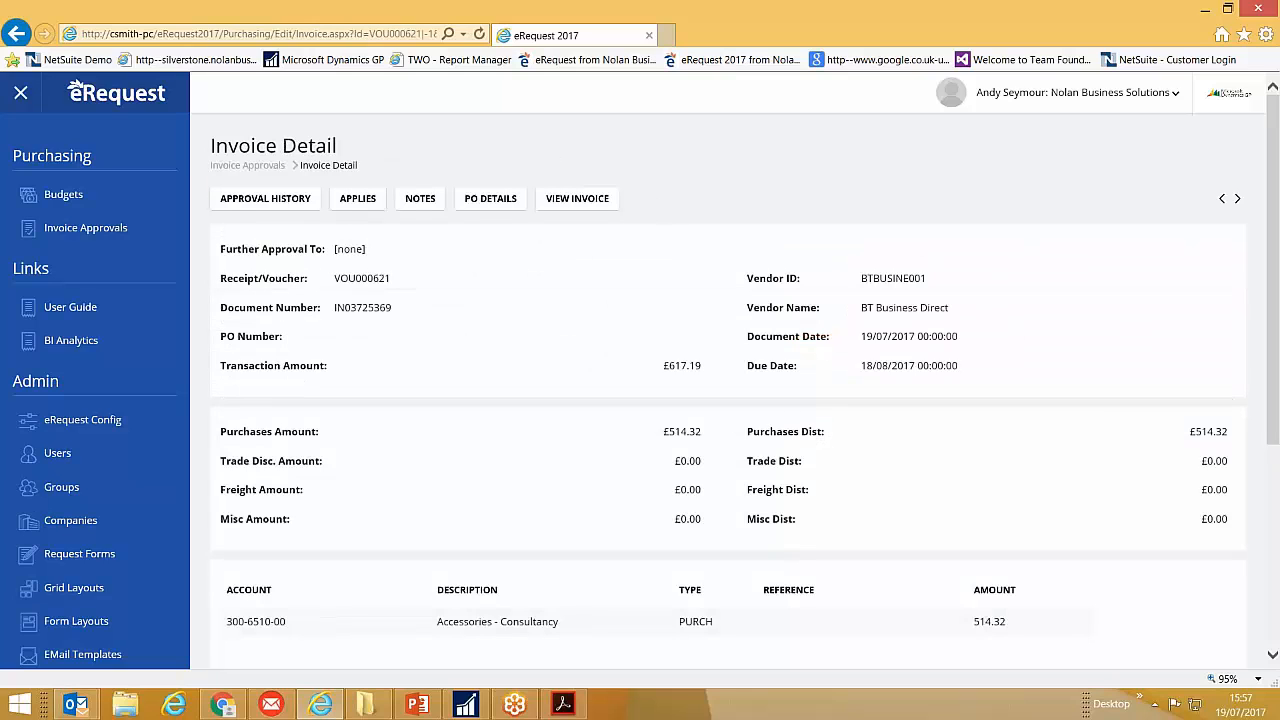
{"action": "left_click", "coordinate": [357, 200]}
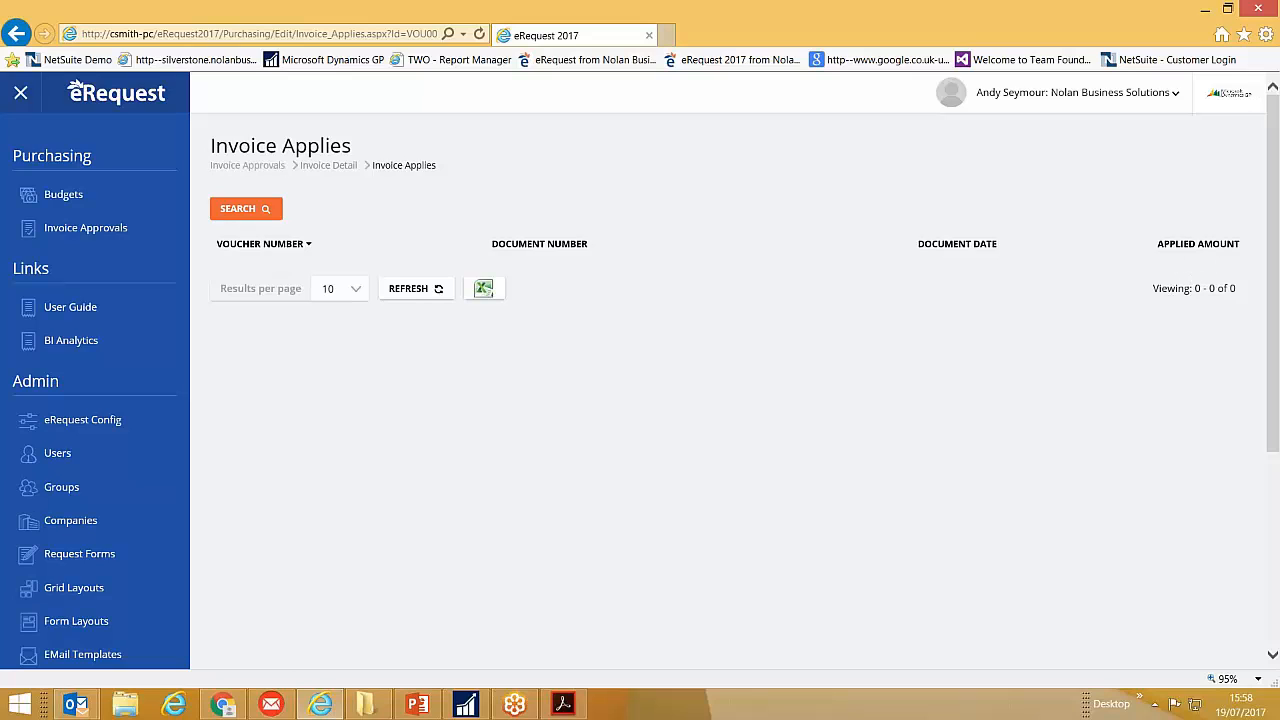
{"action": "left_click", "coordinate": [280, 166]}
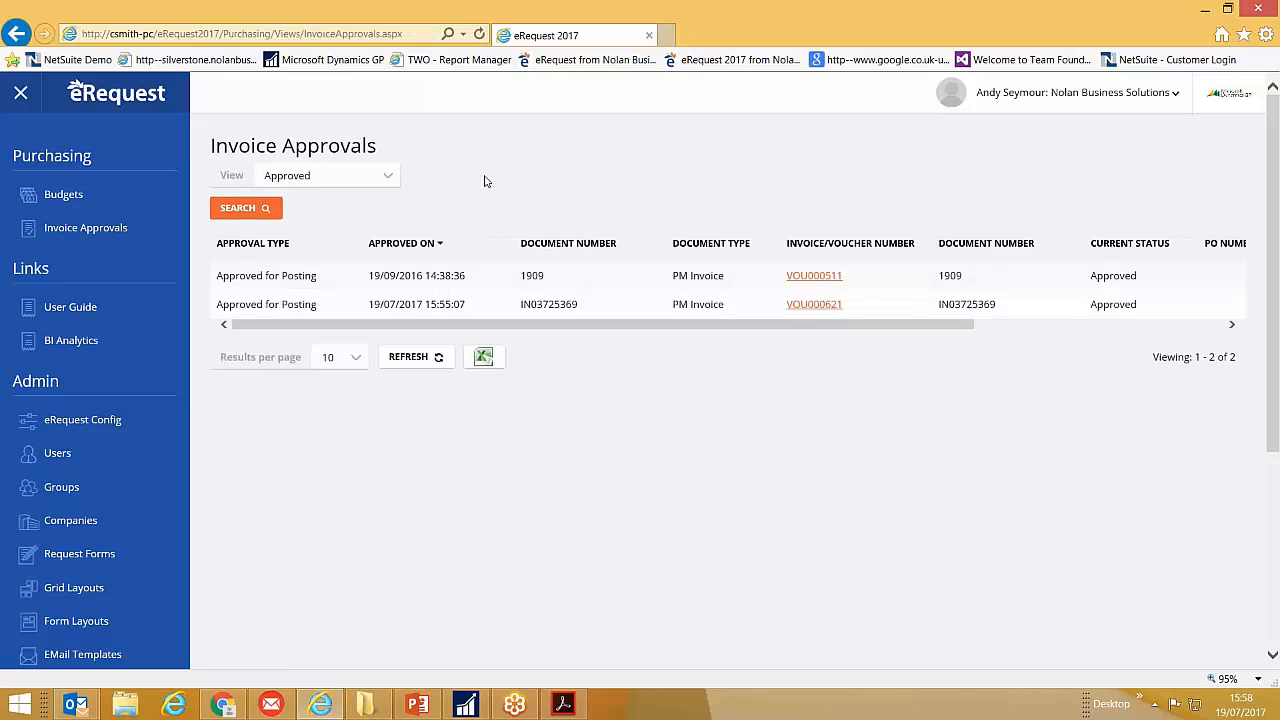